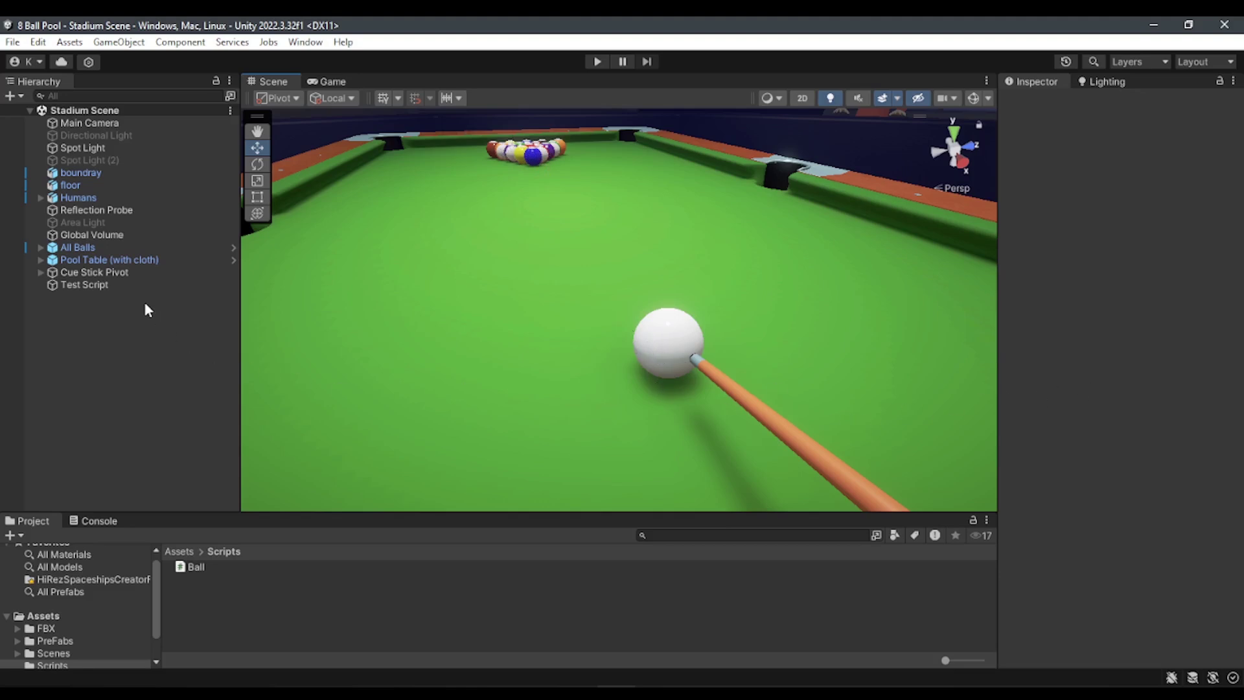
Select the white cue ball, then browse from Assets through FBX into the PreFabs folder.
{"action": "left_click", "coordinate": [659, 337]}
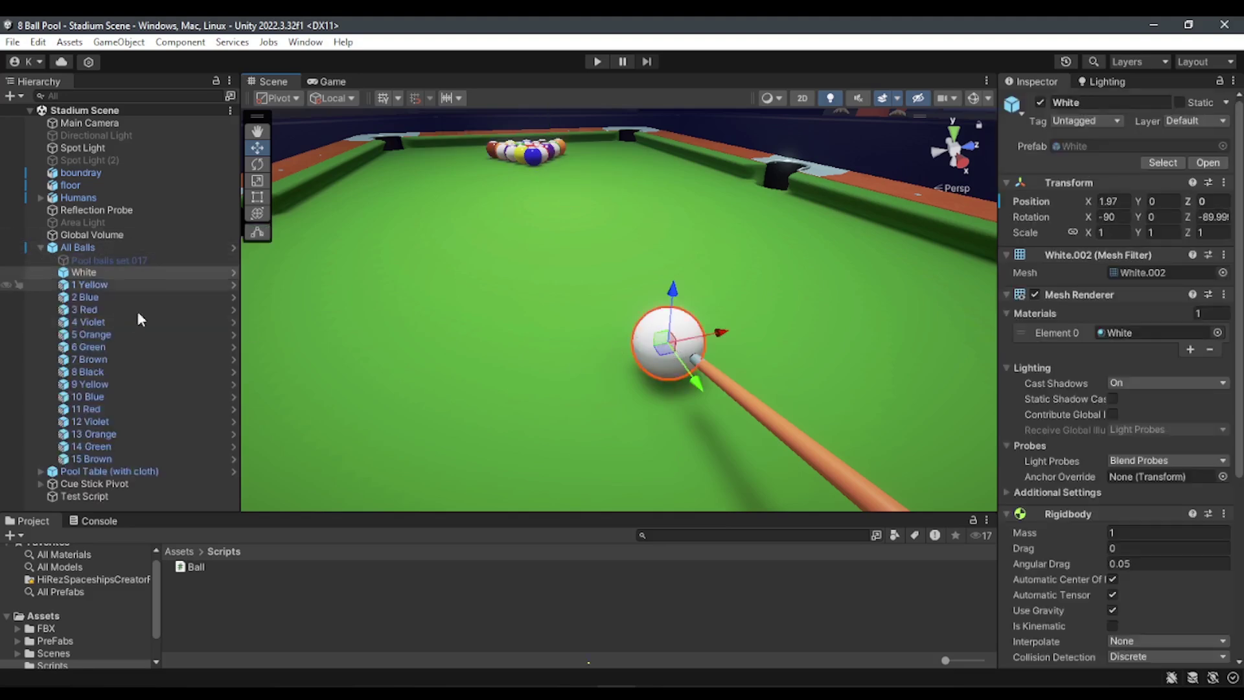
{"action": "left_click", "coordinate": [179, 550]}
{"action": "double_click", "coordinate": [210, 566]}
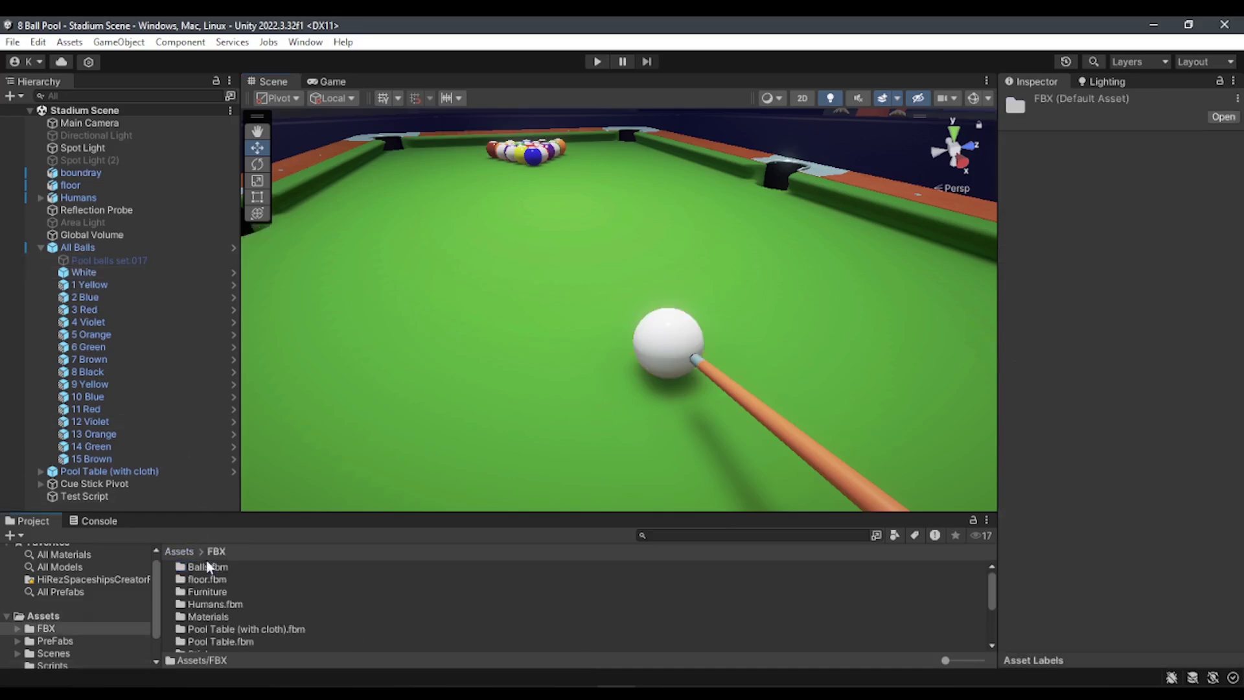
{"action": "left_click", "coordinate": [179, 551]}
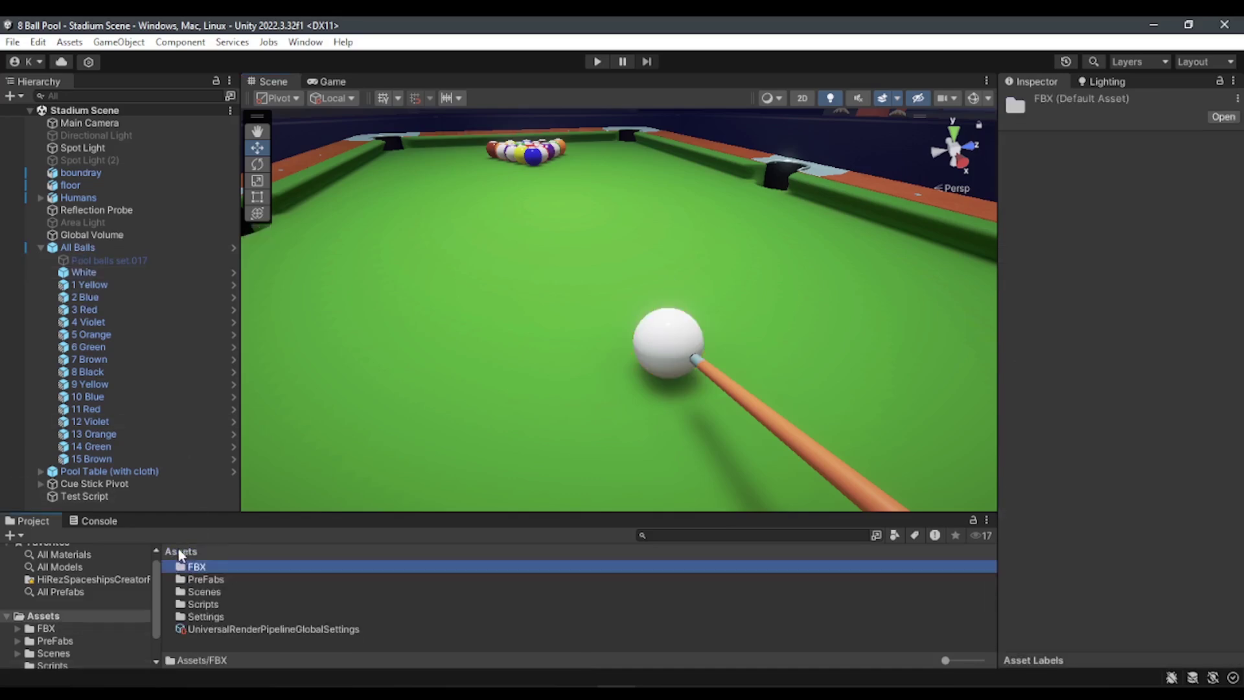
{"action": "double_click", "coordinate": [217, 577]}
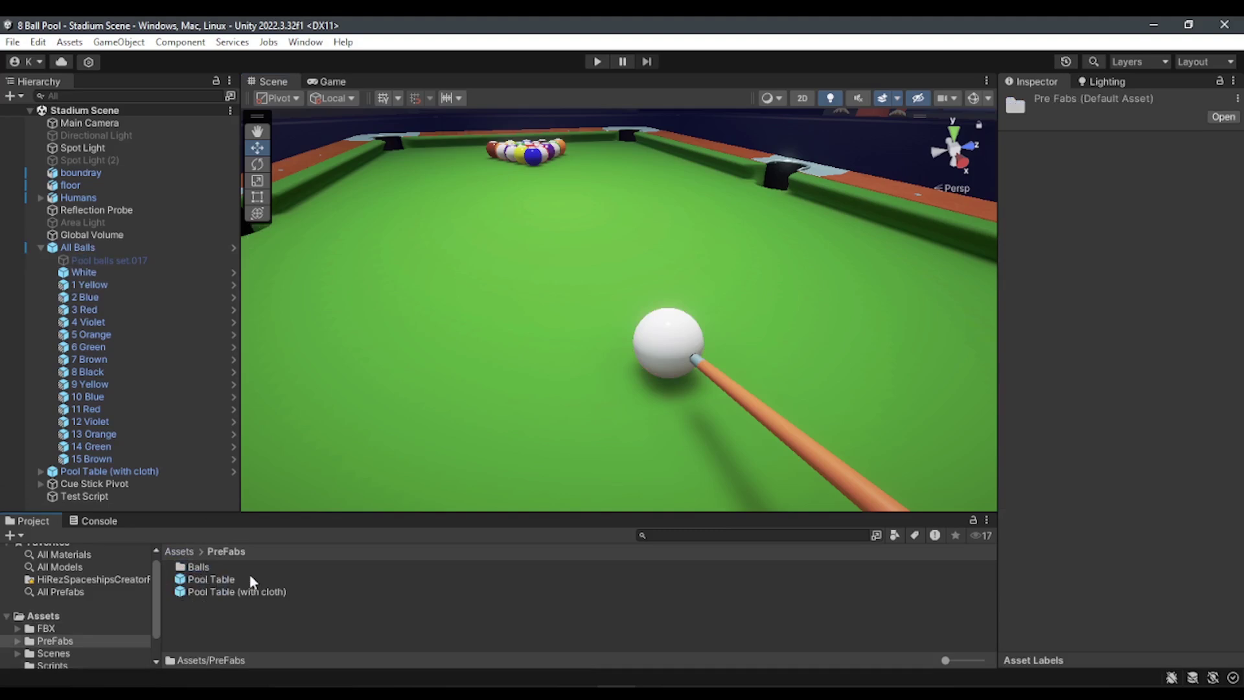
Enlarge icons and the project panel, open PreFabs/Balls, and select the All Balls prefab.
{"action": "left_click_drag", "start_coordinate": [945, 659], "coordinate": [962, 659]}
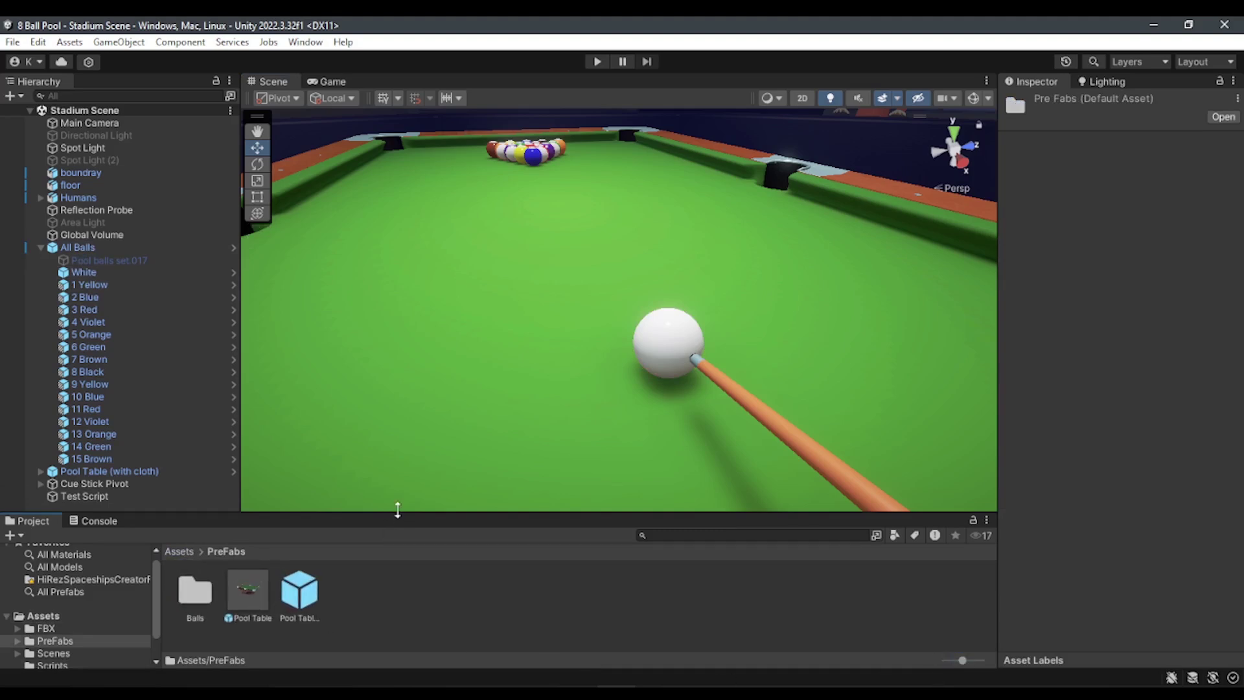
{"action": "left_click_drag", "start_coordinate": [398, 509], "coordinate": [397, 439]}
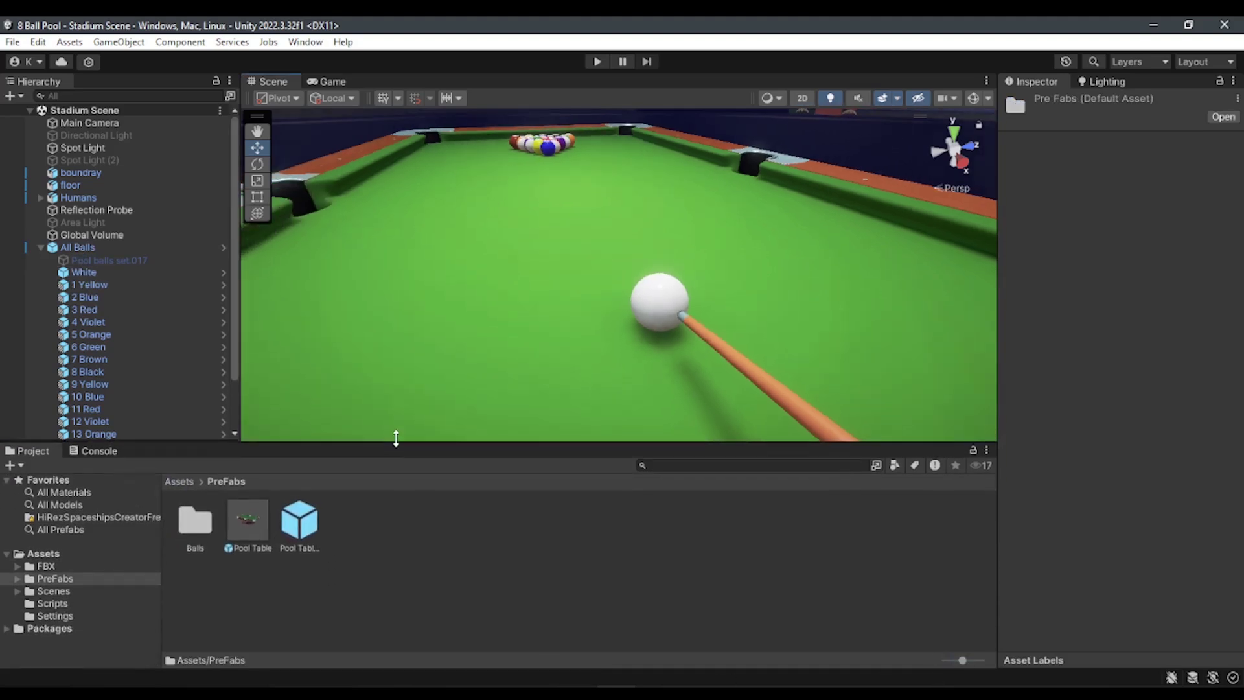
{"action": "double_click", "coordinate": [204, 531]}
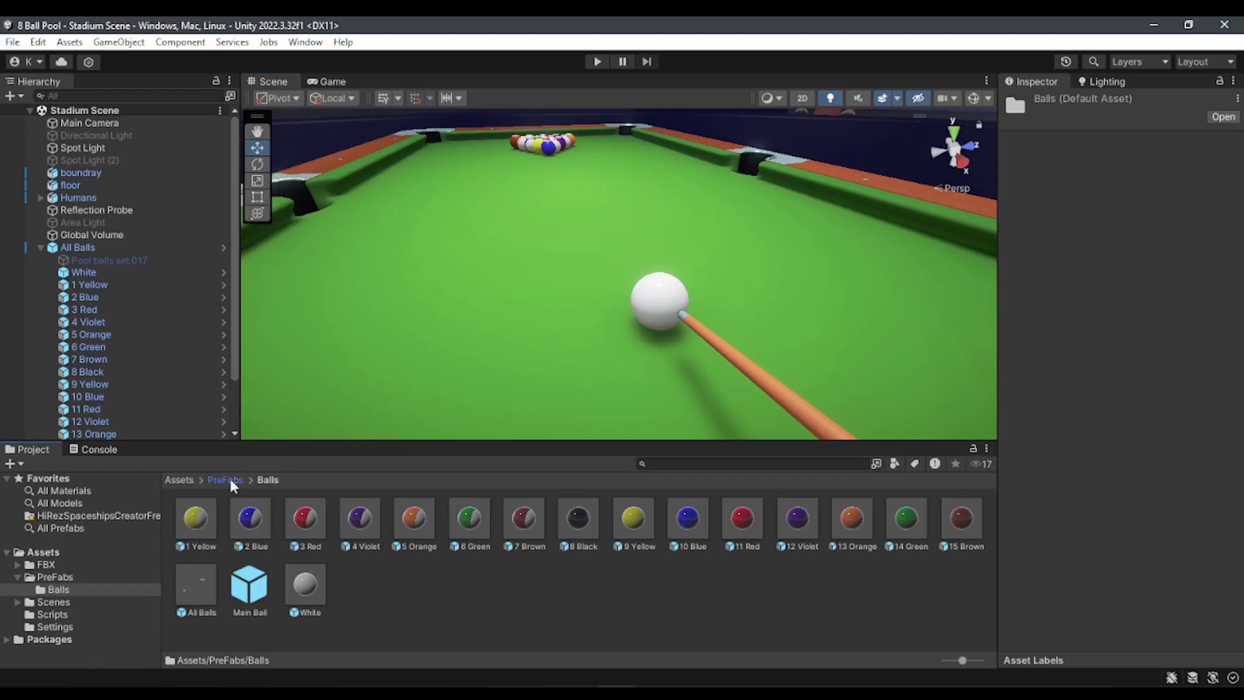
{"action": "left_click", "coordinate": [231, 480]}
{"action": "double_click", "coordinate": [182, 509]}
{"action": "left_click", "coordinate": [210, 591]}
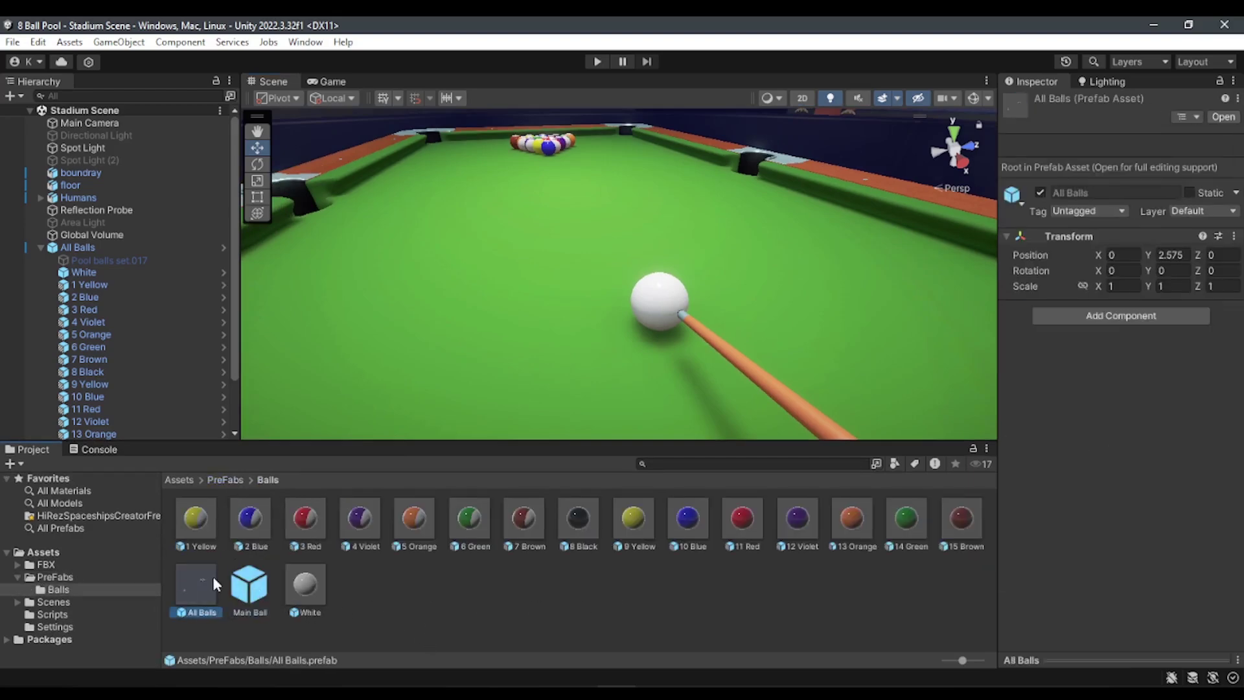
Open and rotate the All Balls preview, widen the Inspector, and select White under All Balls.
{"action": "left_click_drag", "start_coordinate": [1091, 659], "coordinate": [1091, 505]}
{"action": "left_click_drag", "start_coordinate": [996, 556], "coordinate": [908, 557]}
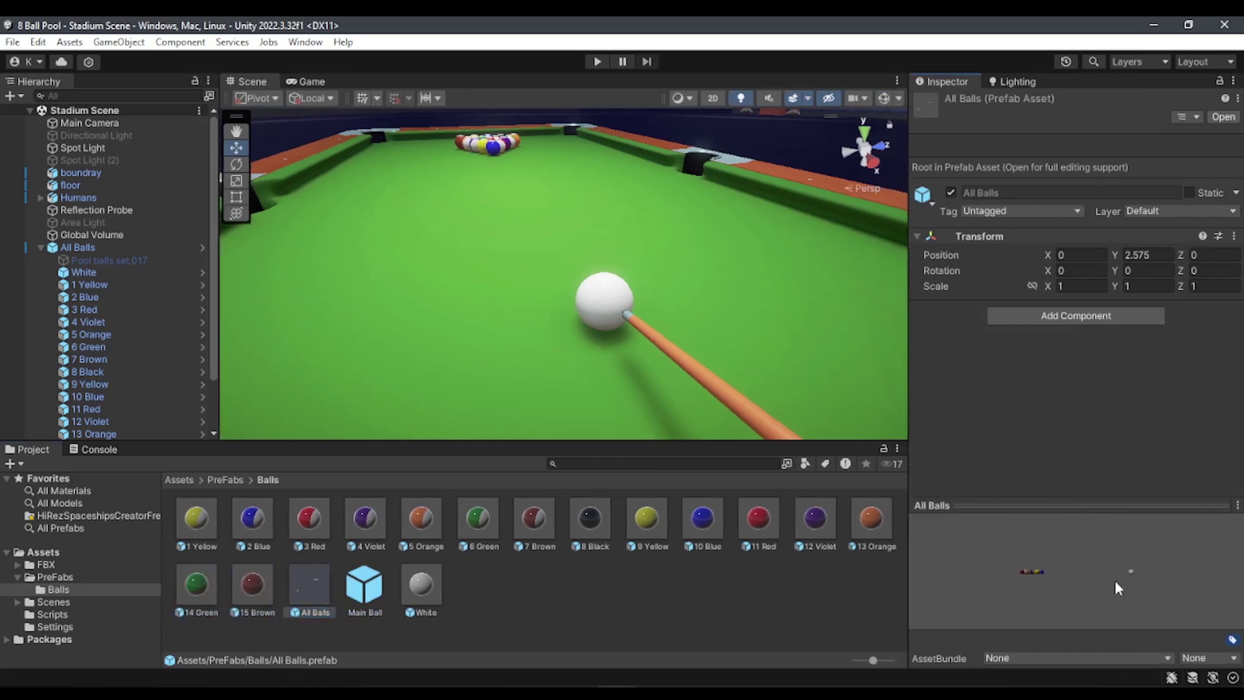
{"action": "left_click_drag", "start_coordinate": [1094, 587], "coordinate": [1098, 582]}
{"action": "left_click", "coordinate": [92, 247]}
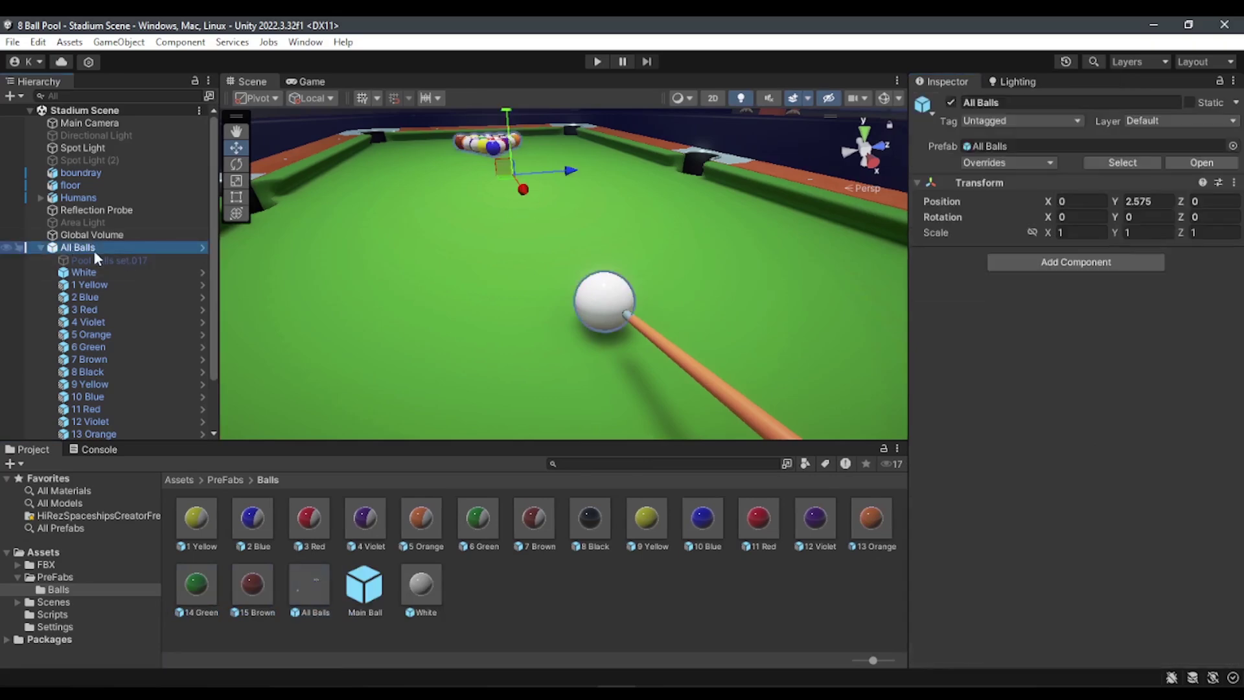
{"action": "left_click", "coordinate": [89, 273]}
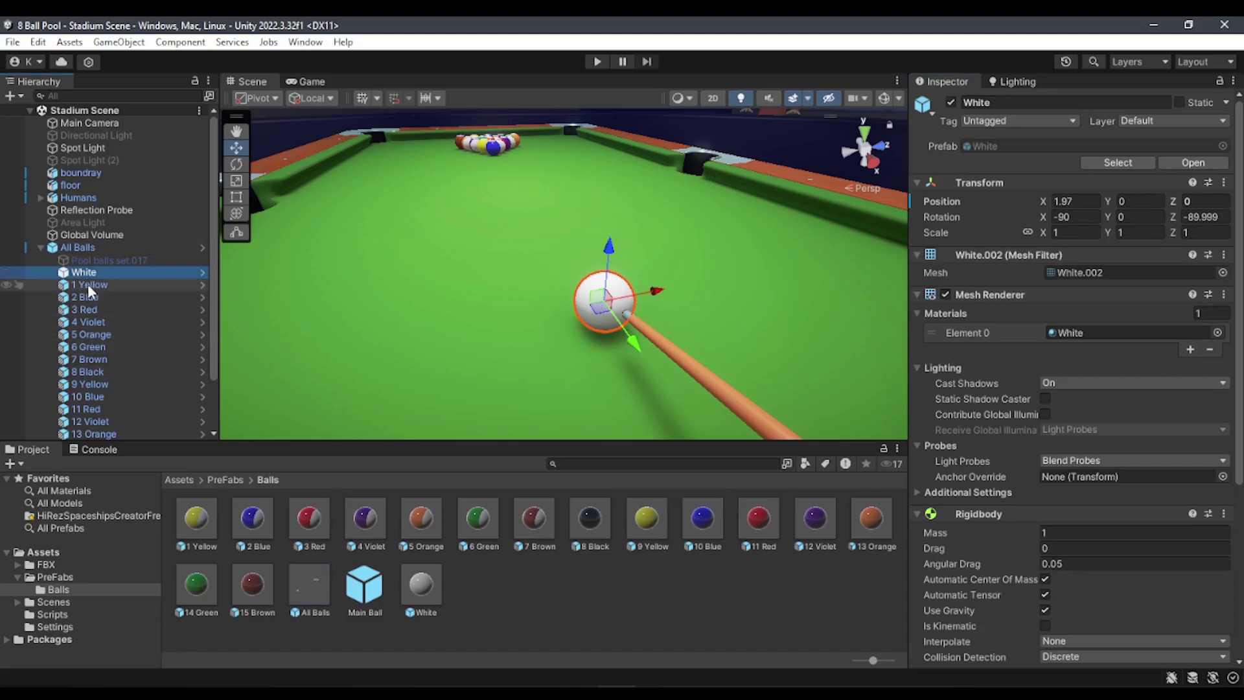
Inspect the 1 Yellow, 2 Blue, 3 Red and 4 Violet balls, then select the Main Ball prefab asset.
{"action": "left_click", "coordinate": [87, 284]}
{"action": "left_click", "coordinate": [105, 296]}
{"action": "left_click", "coordinate": [109, 309]}
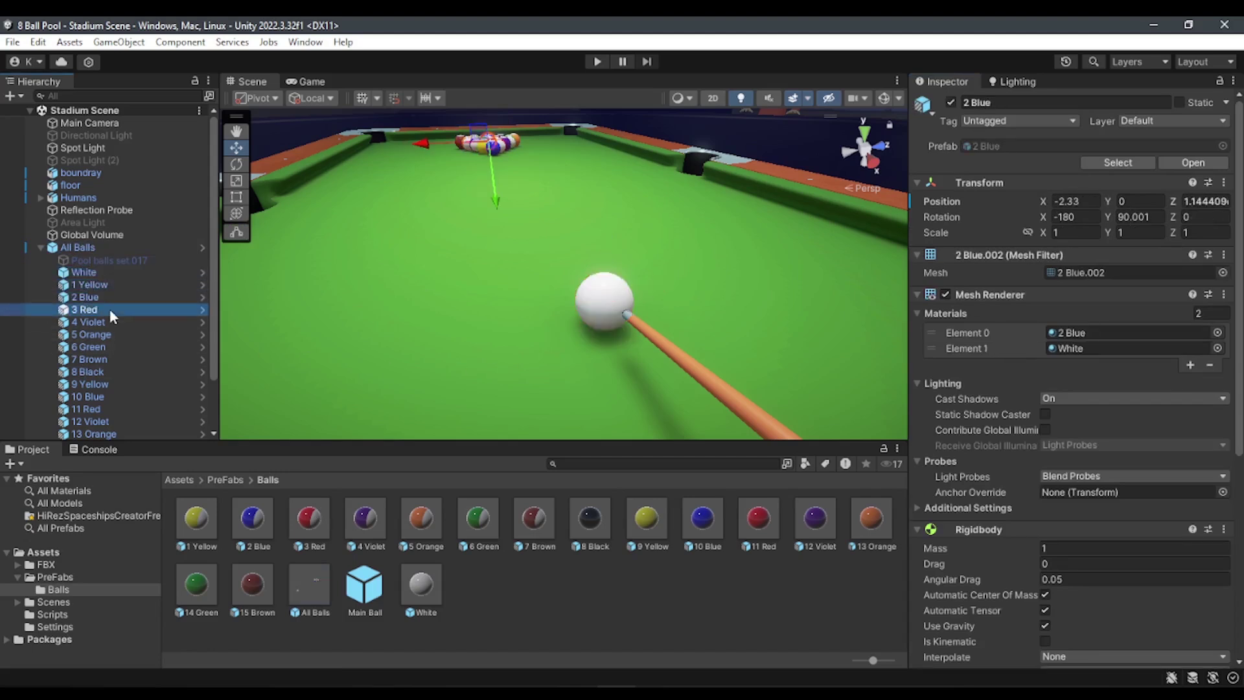
{"action": "left_click", "coordinate": [109, 322]}
{"action": "scroll", "coordinate": [120, 350], "scroll_direction": "down", "scroll_amount": 2}
{"action": "scroll", "coordinate": [121, 350], "scroll_direction": "down", "scroll_amount": 1}
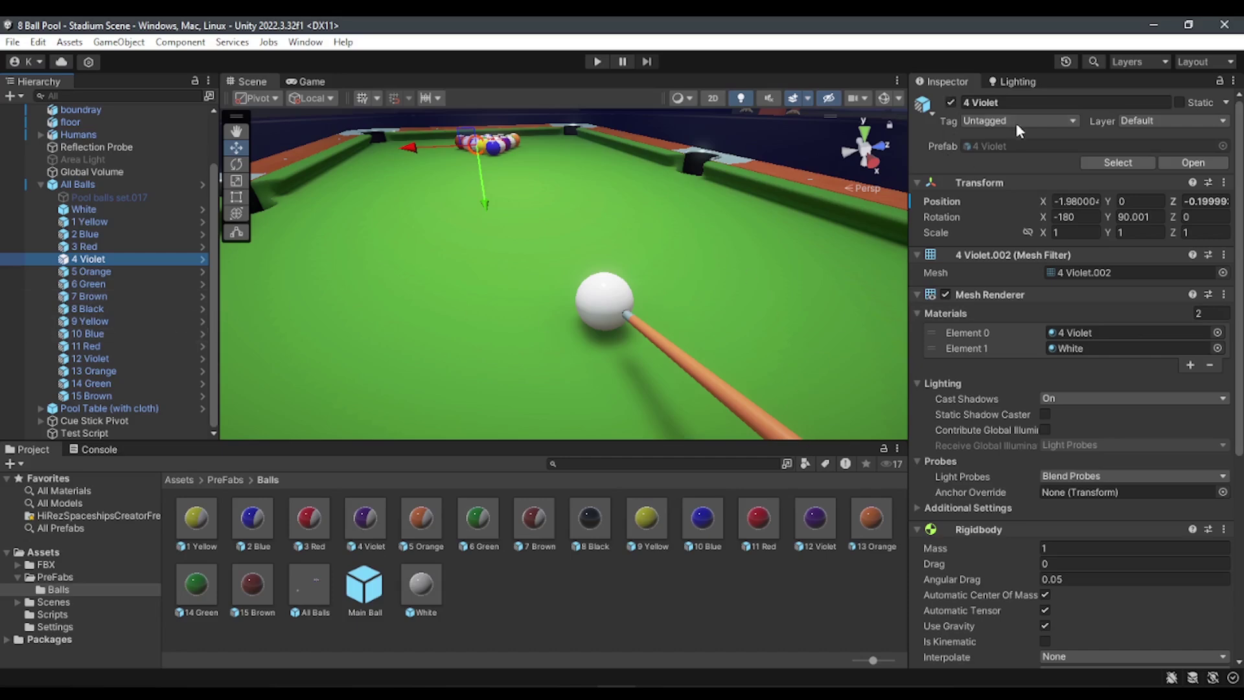
{"action": "left_click", "coordinate": [358, 595]}
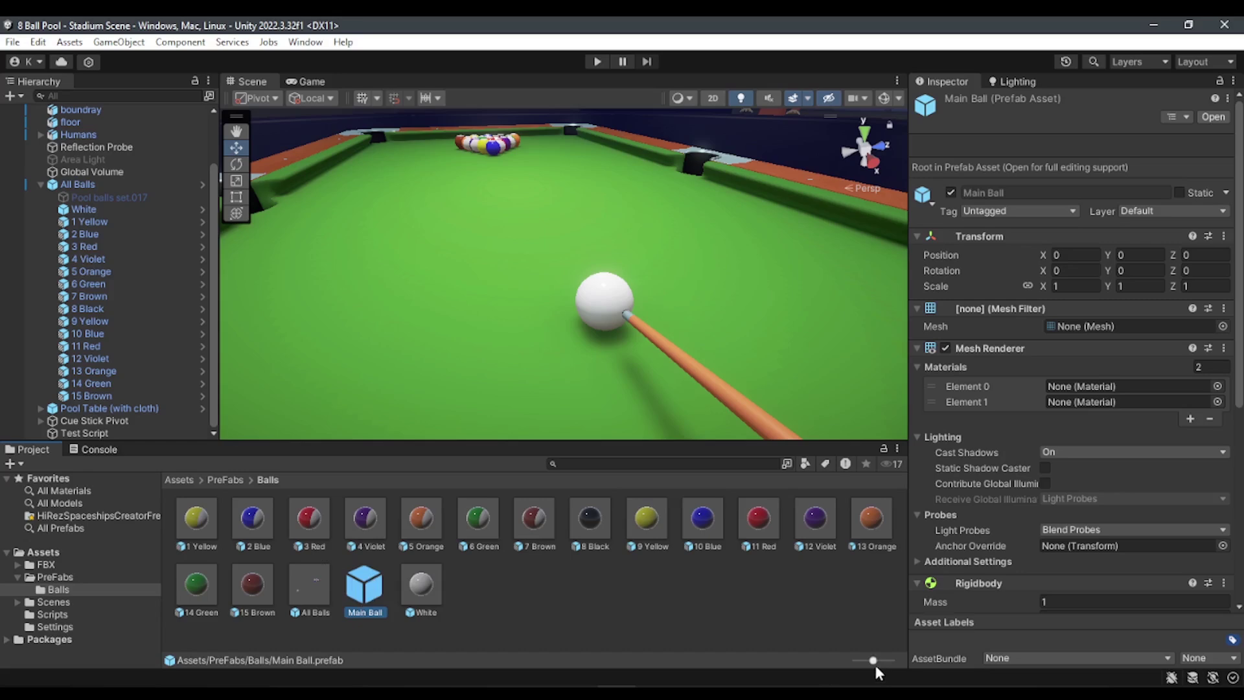
Show the ball prefabs as a list and inspect 10 Blue, 1 Yellow, Main Ball and 4 Violet.
{"action": "left_click_drag", "start_coordinate": [874, 662], "coordinate": [853, 662]}
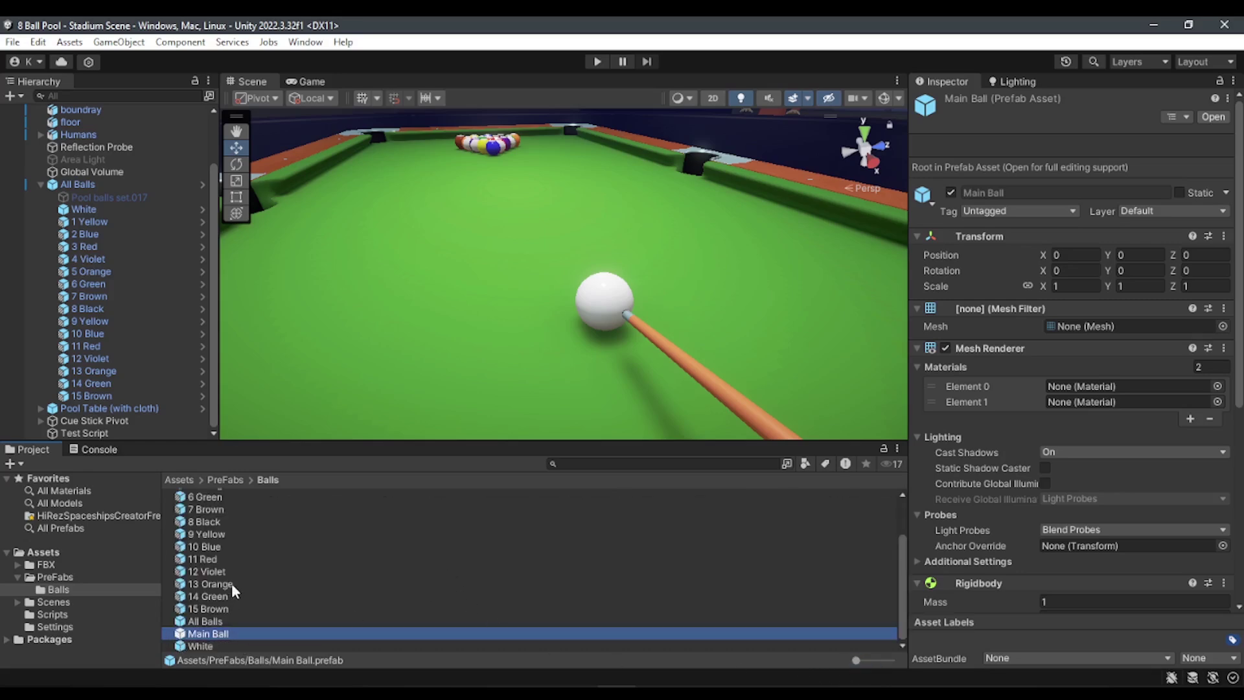
{"action": "left_click", "coordinate": [189, 545]}
{"action": "scroll", "coordinate": [237, 519], "scroll_direction": "up", "scroll_amount": 3}
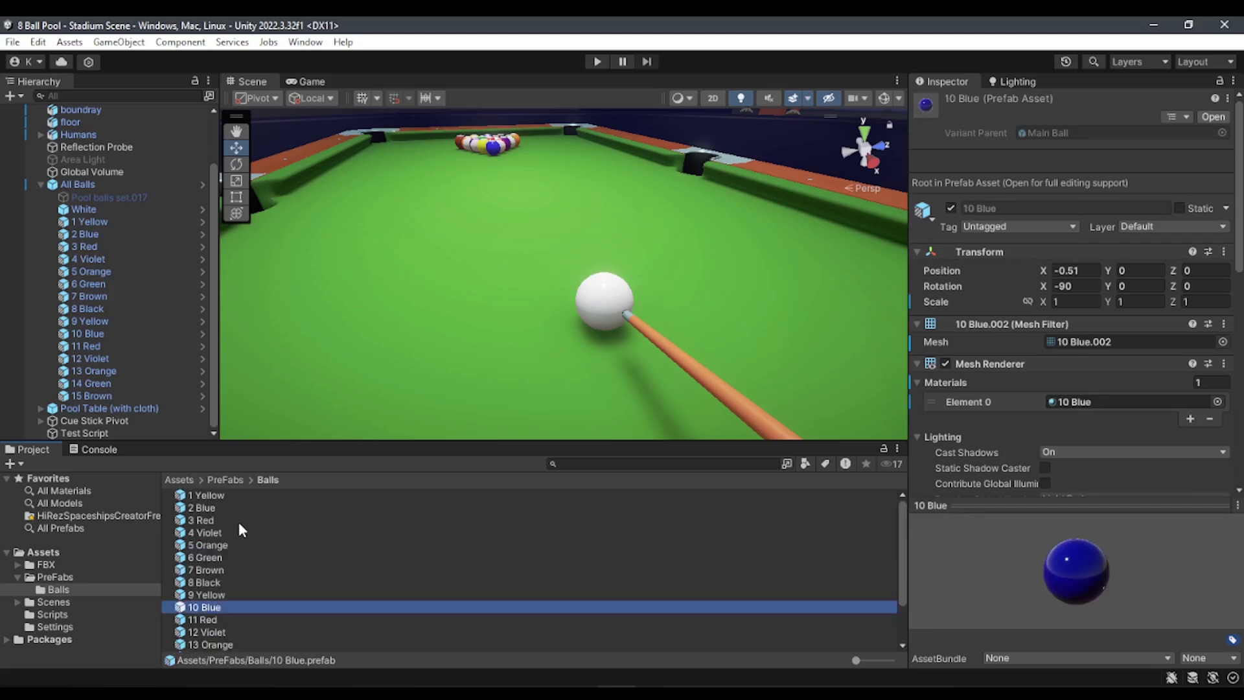
{"action": "left_click", "coordinate": [205, 496]}
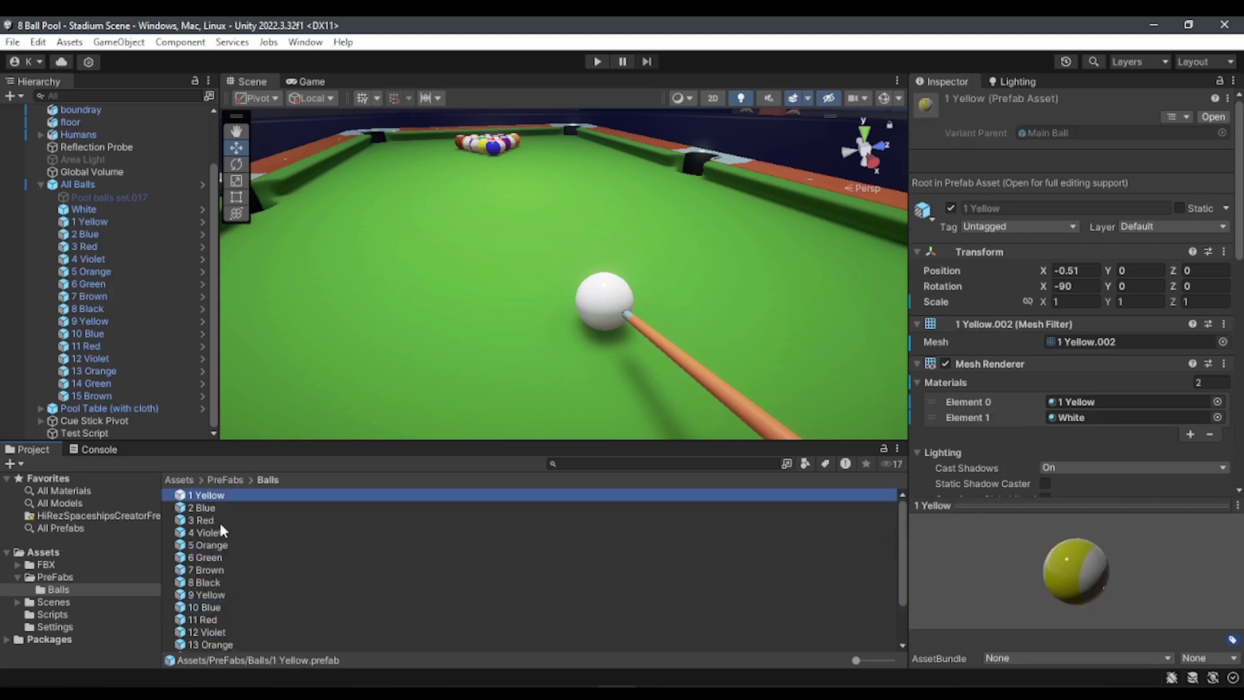
{"action": "scroll", "coordinate": [259, 616], "scroll_direction": "down", "scroll_amount": 3}
{"action": "left_click", "coordinate": [204, 633]}
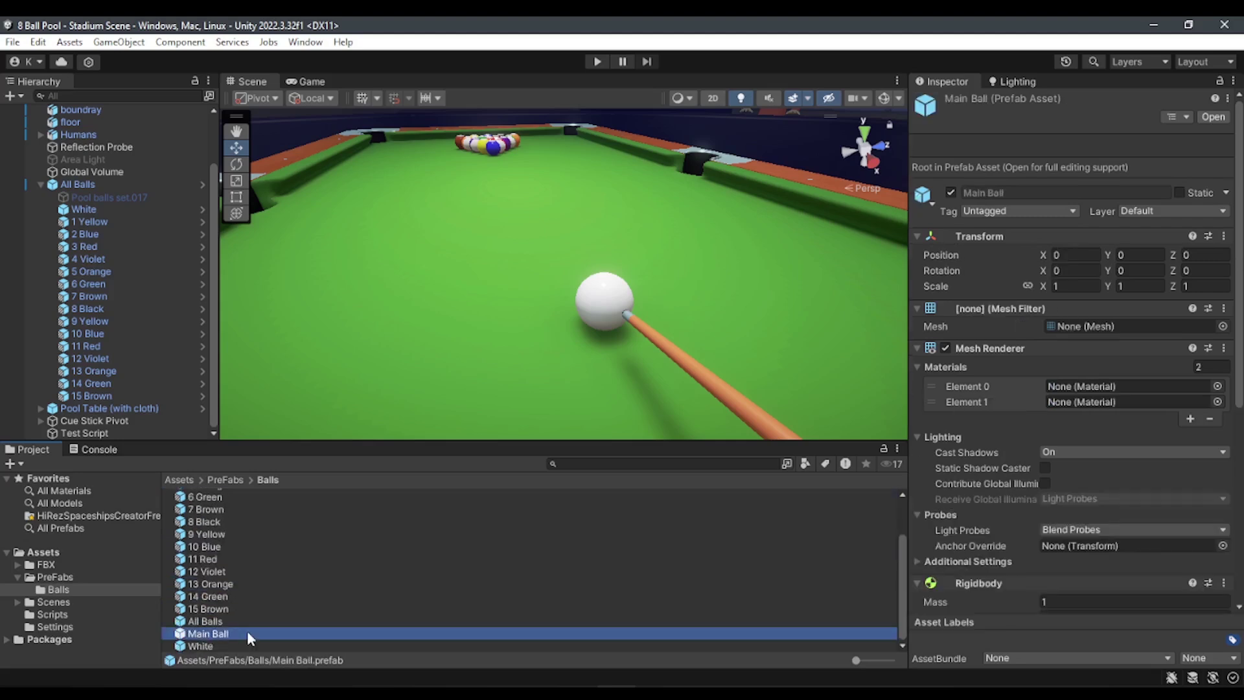
{"action": "scroll", "coordinate": [247, 618], "scroll_direction": "up", "scroll_amount": 3}
{"action": "left_click", "coordinate": [240, 532]}
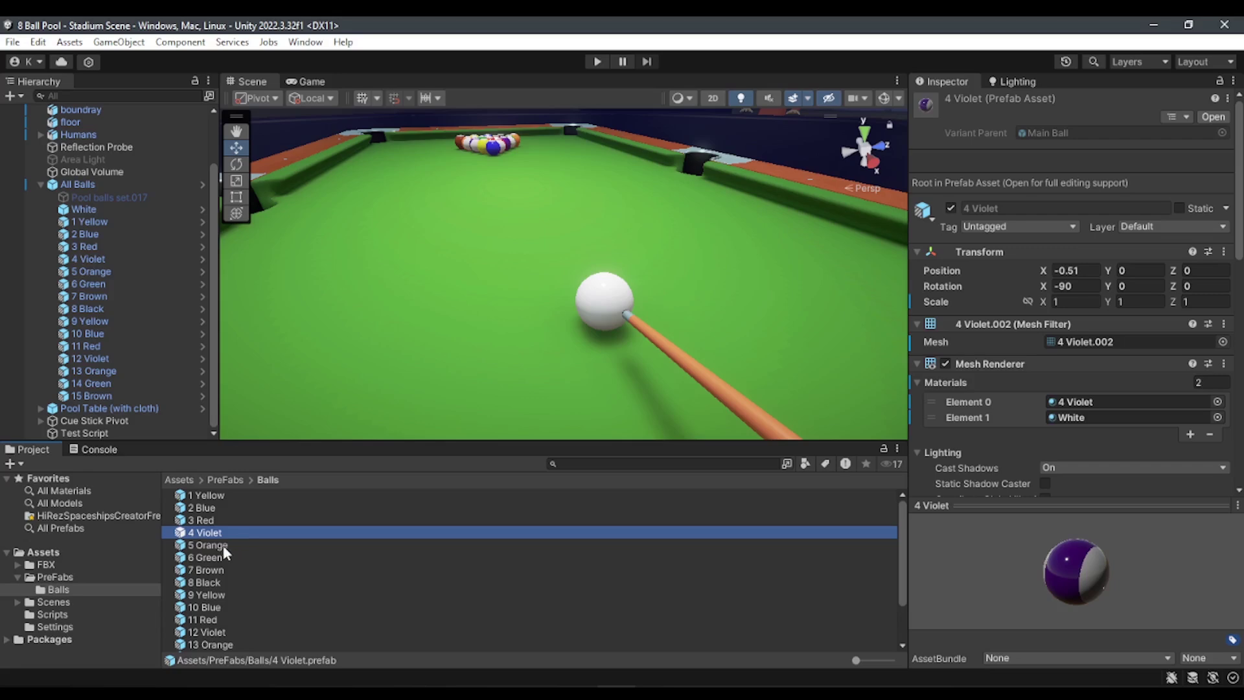
Confirm 5 Orange, 9 Yellow, 13 Orange and 10 Blue derive from Main Ball, ending on Main Ball.
{"action": "left_click", "coordinate": [211, 546]}
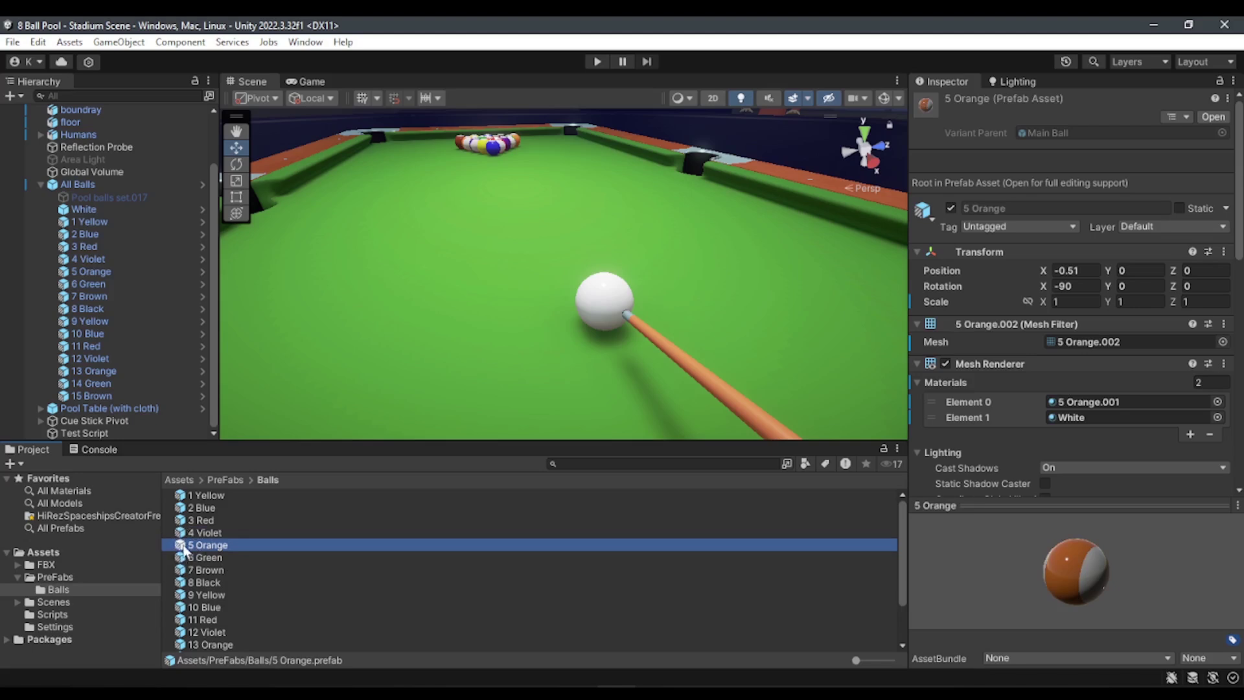
{"action": "scroll", "coordinate": [266, 567], "scroll_direction": "down", "scroll_amount": 2}
{"action": "scroll", "coordinate": [201, 572], "scroll_direction": "up", "scroll_amount": 2}
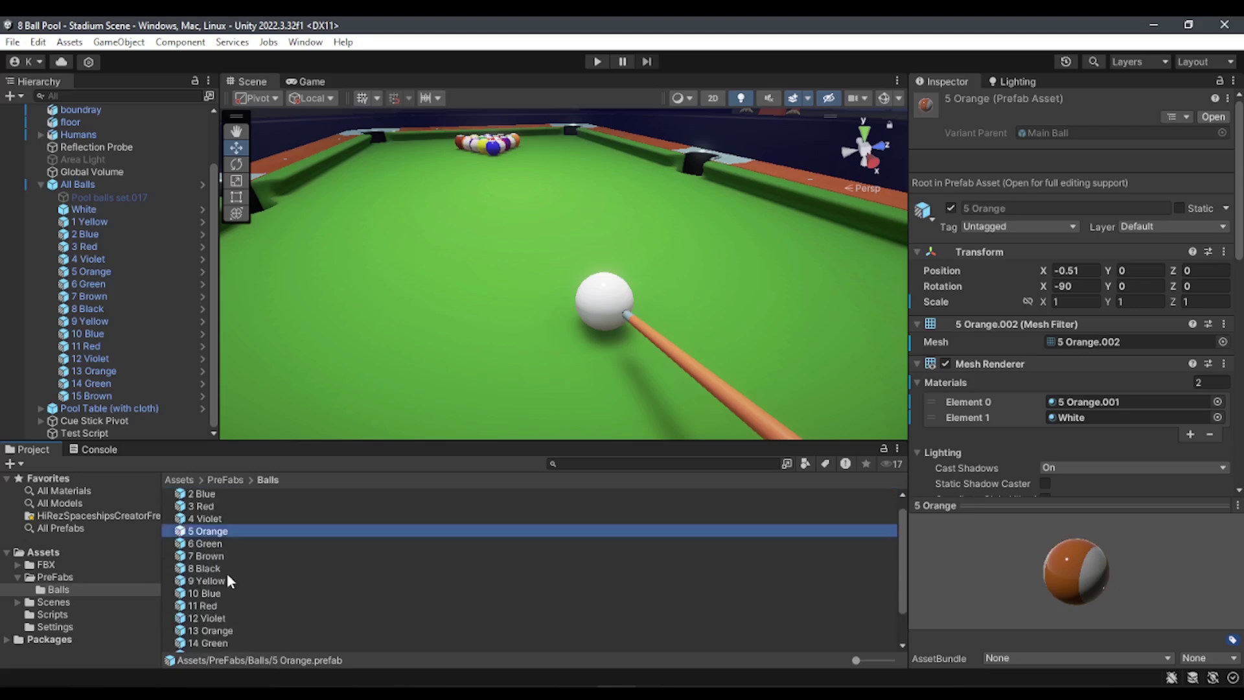
{"action": "left_click", "coordinate": [226, 574]}
{"action": "scroll", "coordinate": [228, 575], "scroll_direction": "down", "scroll_amount": 2}
{"action": "left_click", "coordinate": [241, 583]}
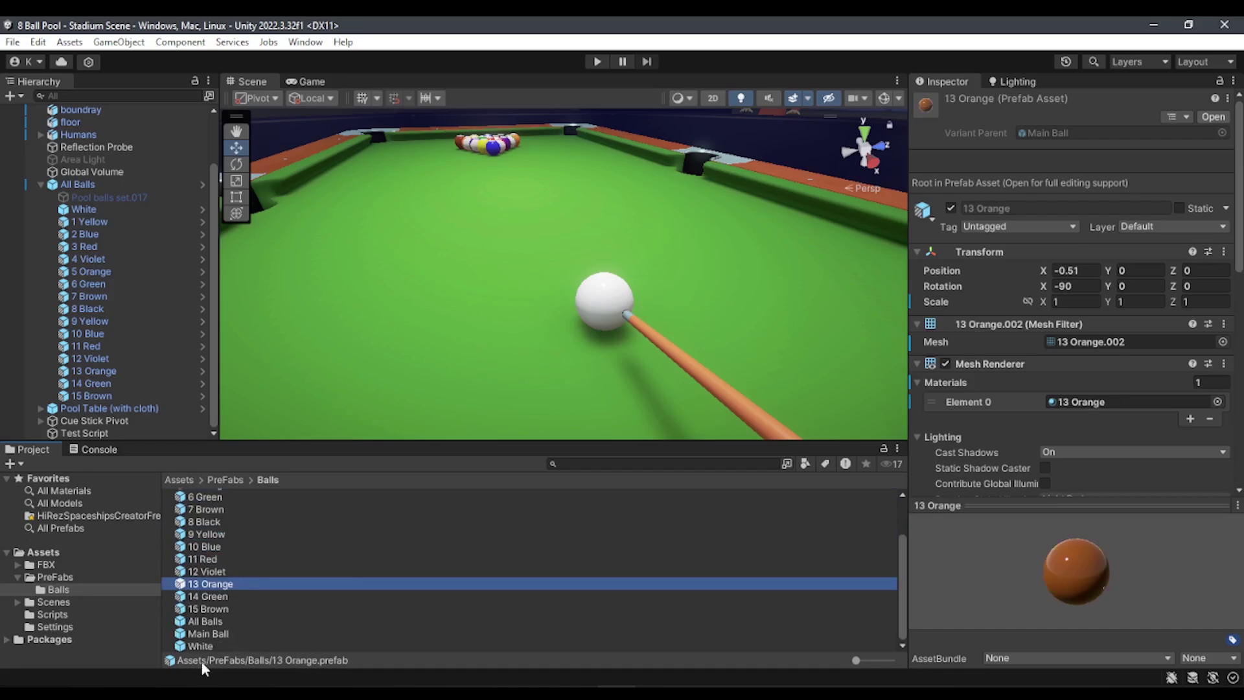
{"action": "left_click", "coordinate": [210, 634]}
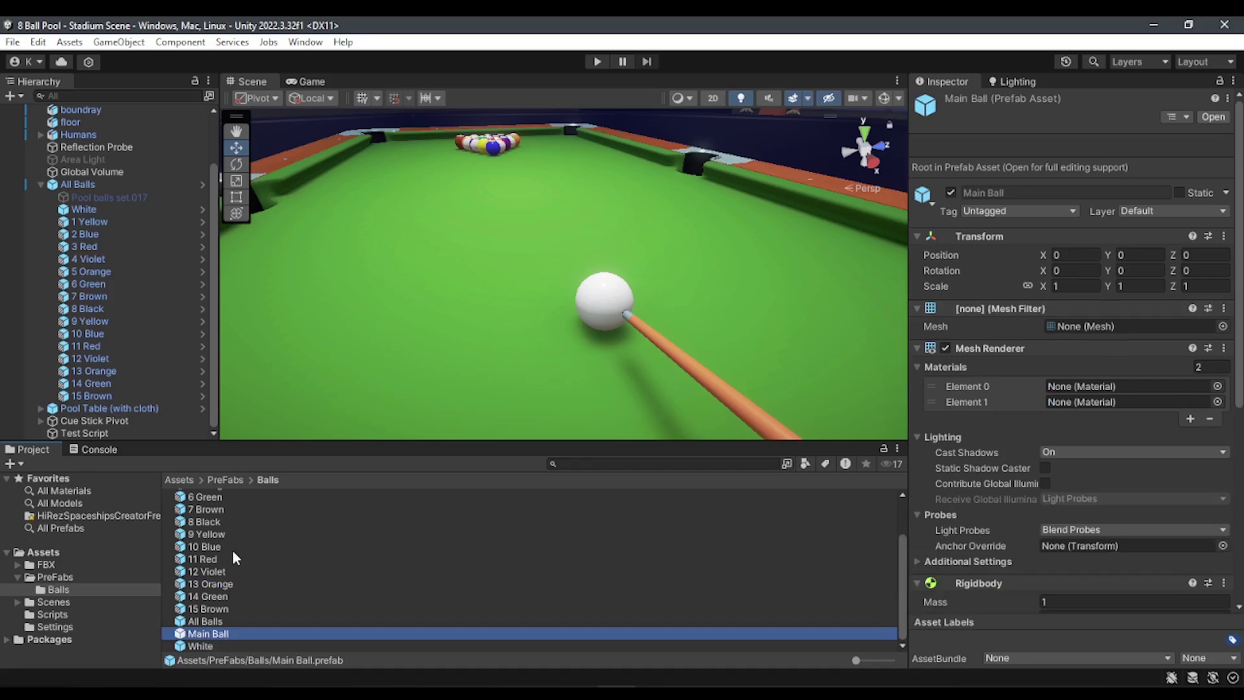
{"action": "left_click", "coordinate": [259, 547]}
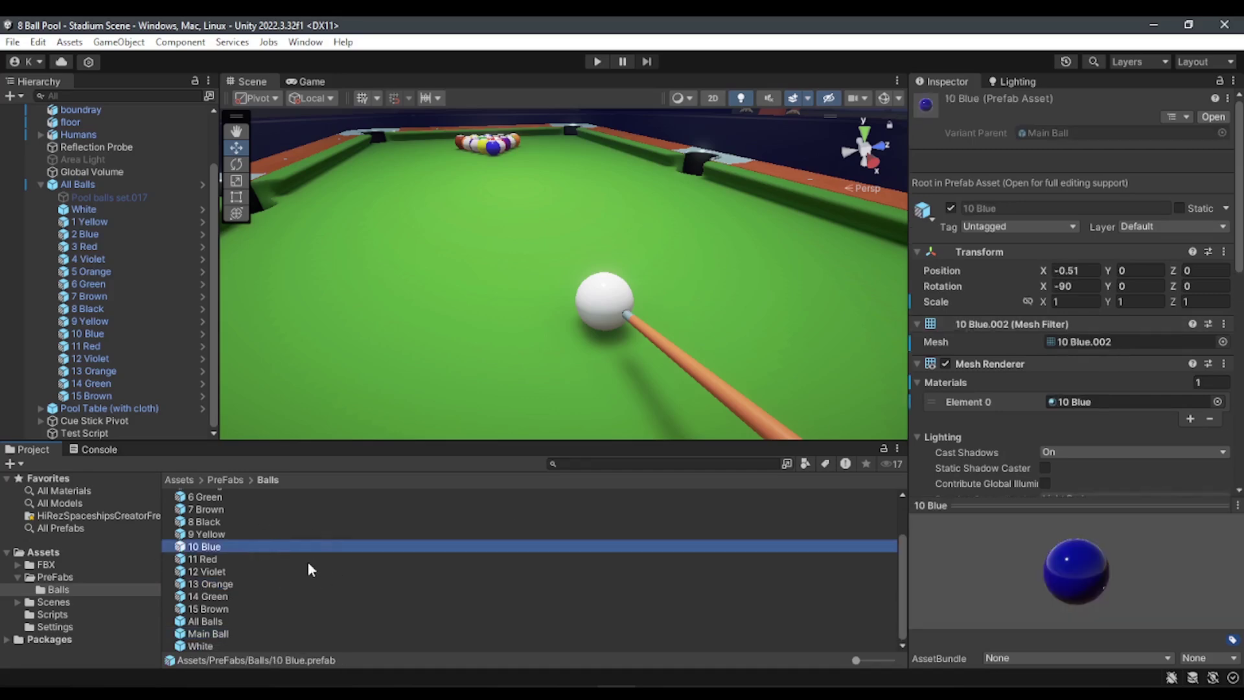
{"action": "left_click", "coordinate": [208, 633]}
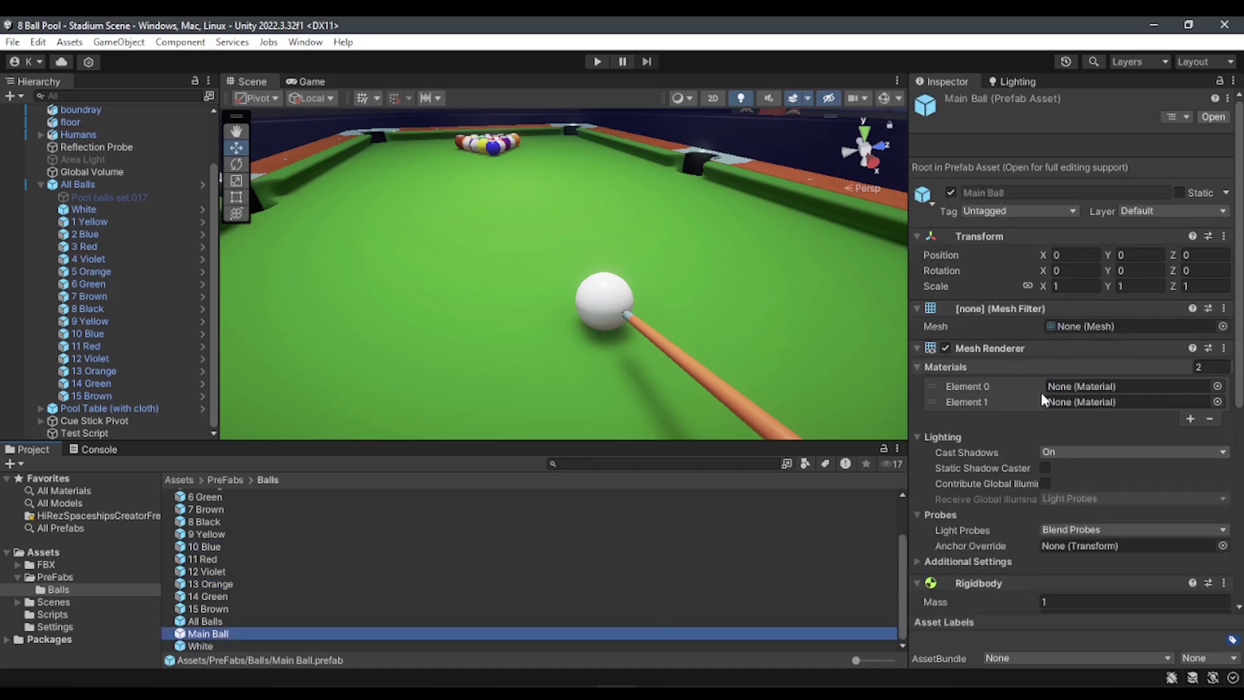
Remove the Rigidbody from Main Ball, leaving only its Sphere Collider with radius 0.1.
{"action": "scroll", "coordinate": [1071, 466], "scroll_direction": "down", "scroll_amount": 5}
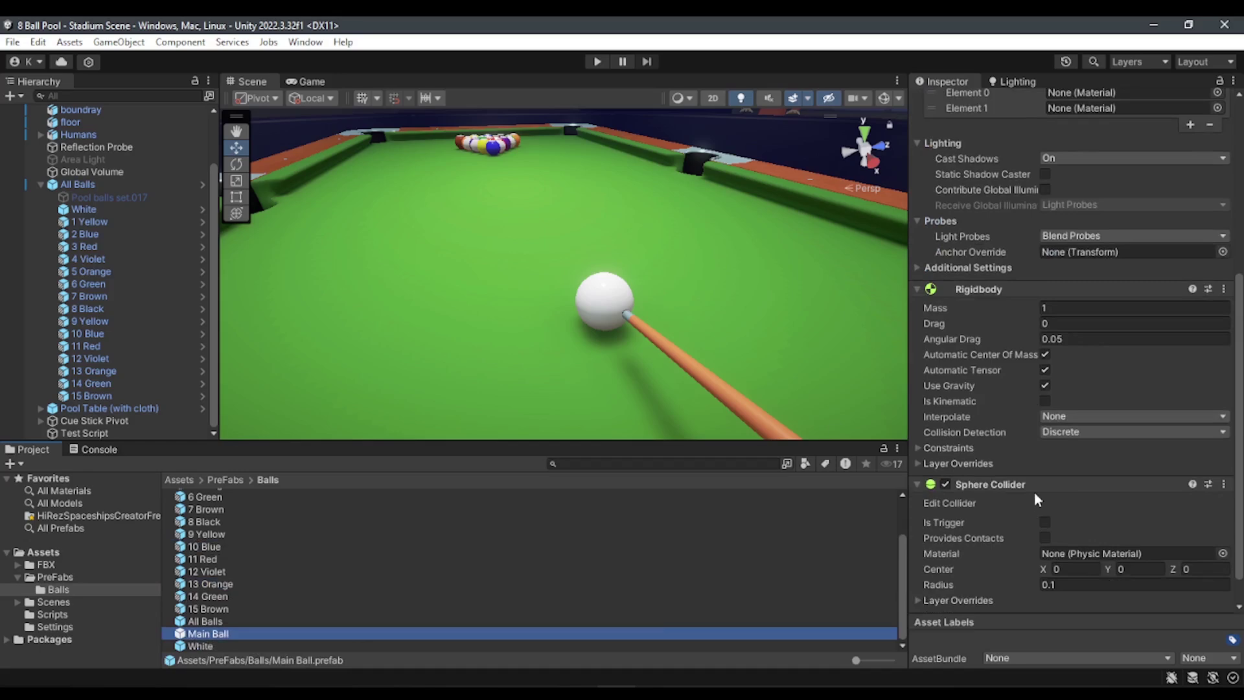
{"action": "mouse_move", "coordinate": [1033, 435]}
{"action": "right_click", "coordinate": [1004, 288]}
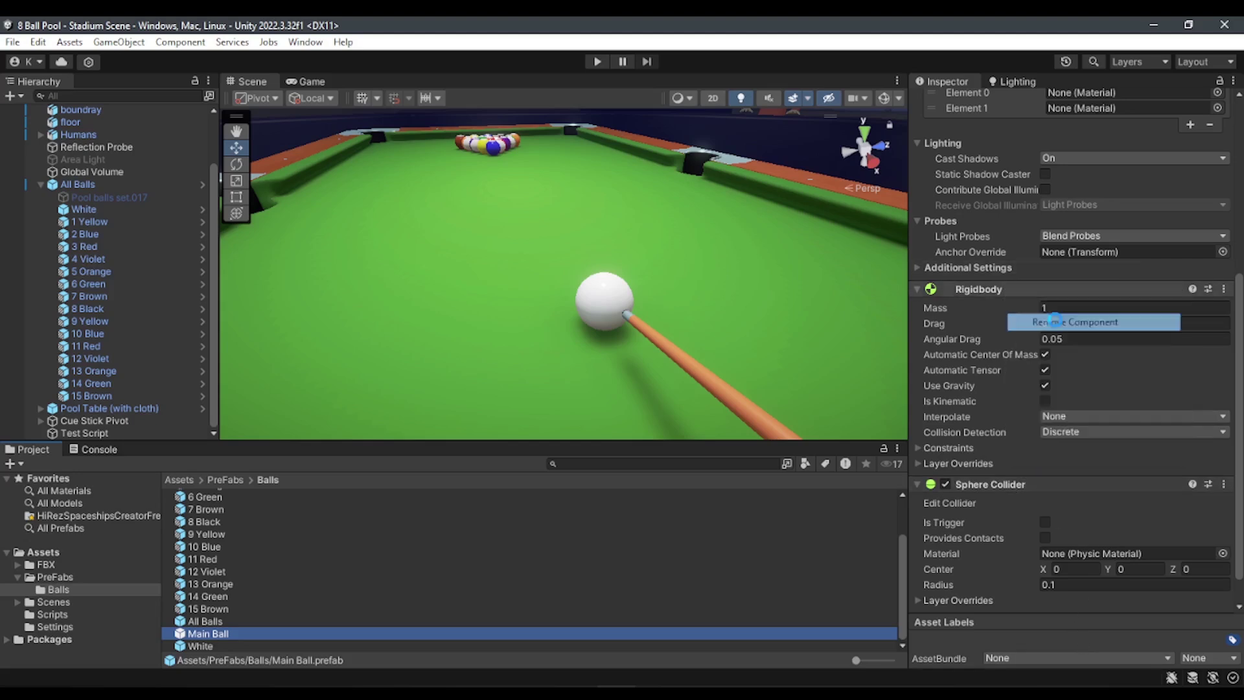
{"action": "left_click", "coordinate": [1056, 322]}
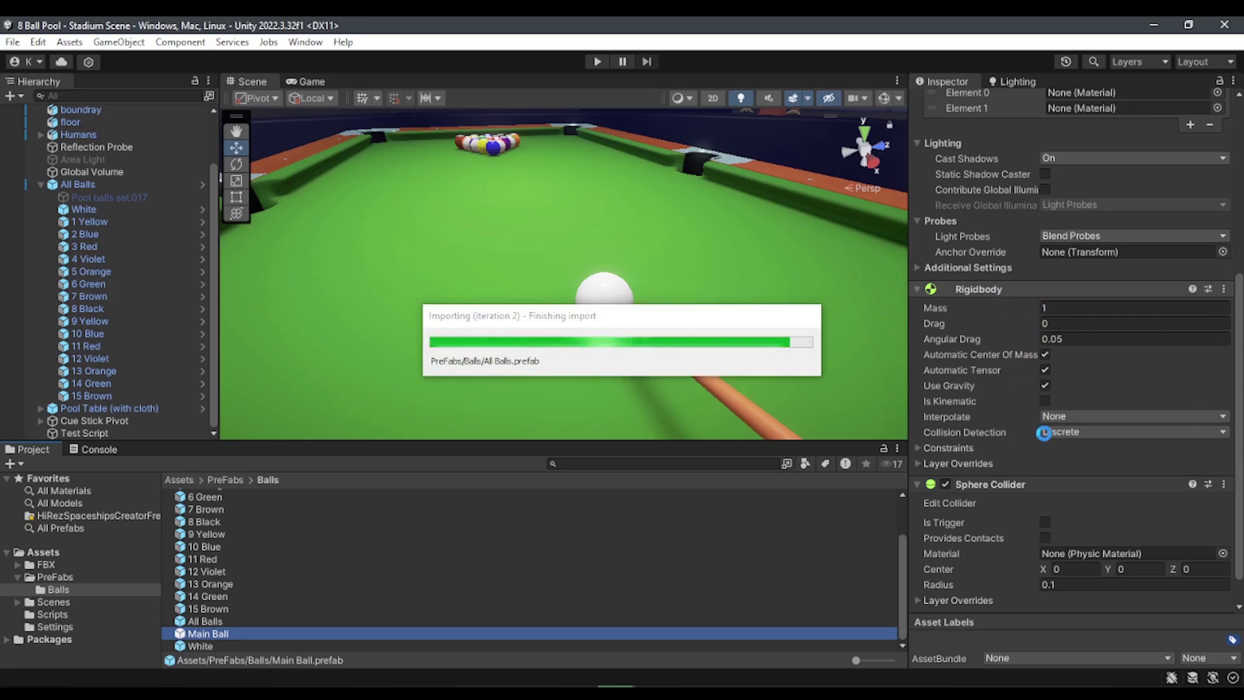
{"action": "right_click", "coordinate": [1012, 450]}
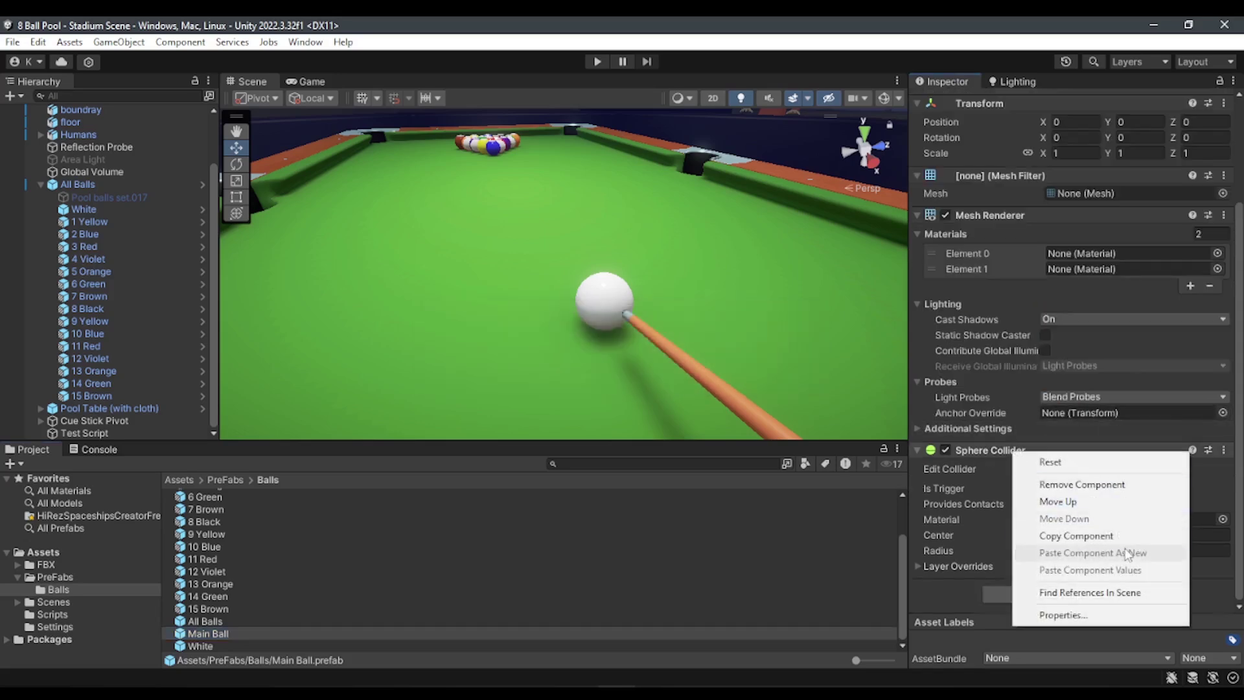
{"action": "left_click", "coordinate": [936, 600]}
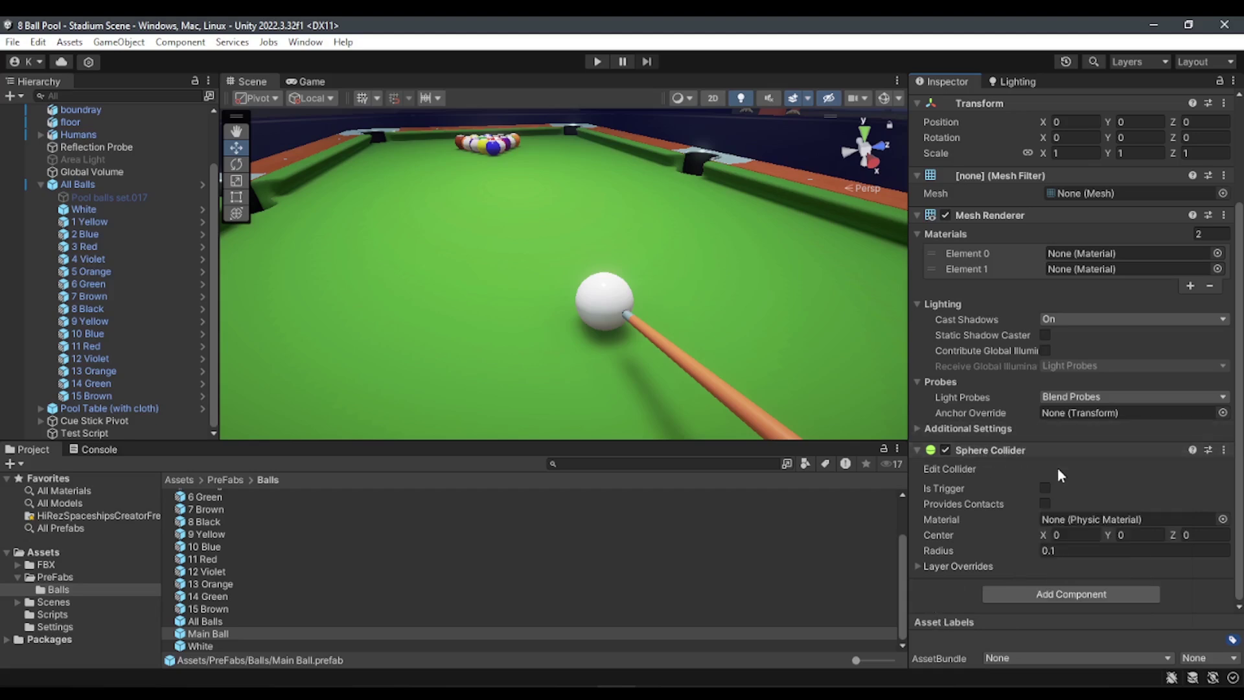
{"action": "left_click", "coordinate": [38, 181]}
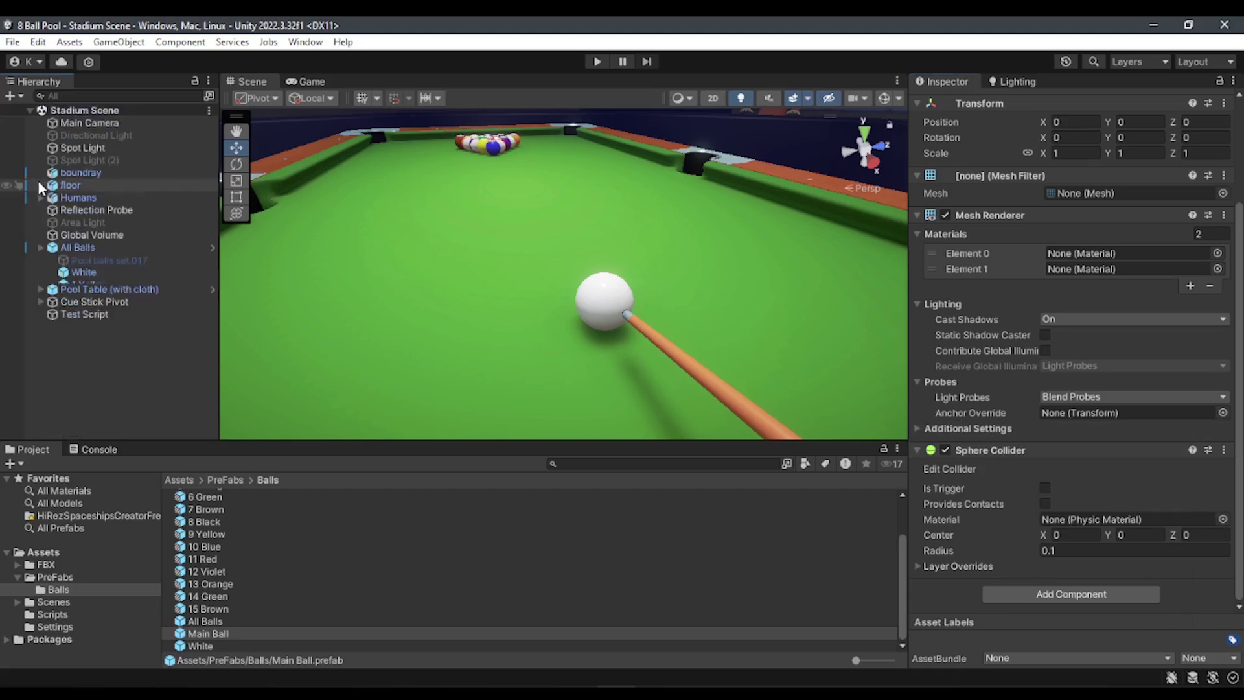
{"action": "right_click", "coordinate": [76, 355]}
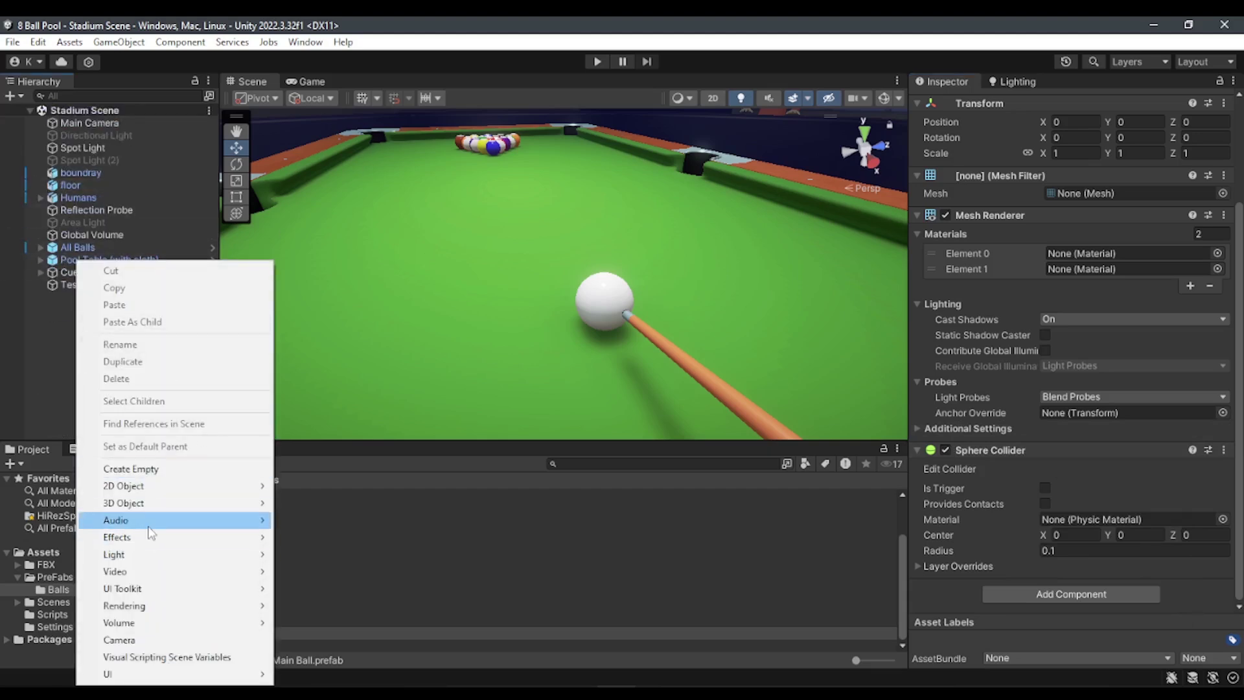
{"action": "mouse_move", "coordinate": [139, 505]}
{"action": "left_click", "coordinate": [335, 325]}
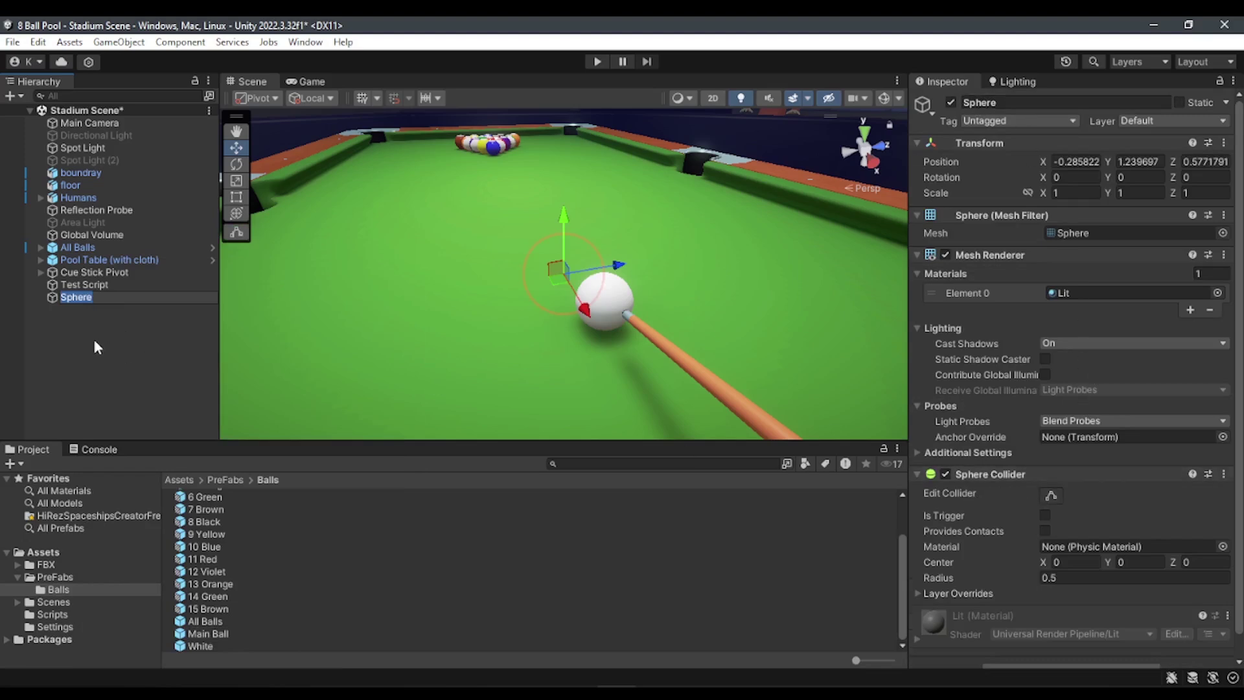
{"action": "key", "text": "ctrl+z"}
{"action": "left_click", "coordinate": [84, 288]}
{"action": "right_click", "coordinate": [86, 321]}
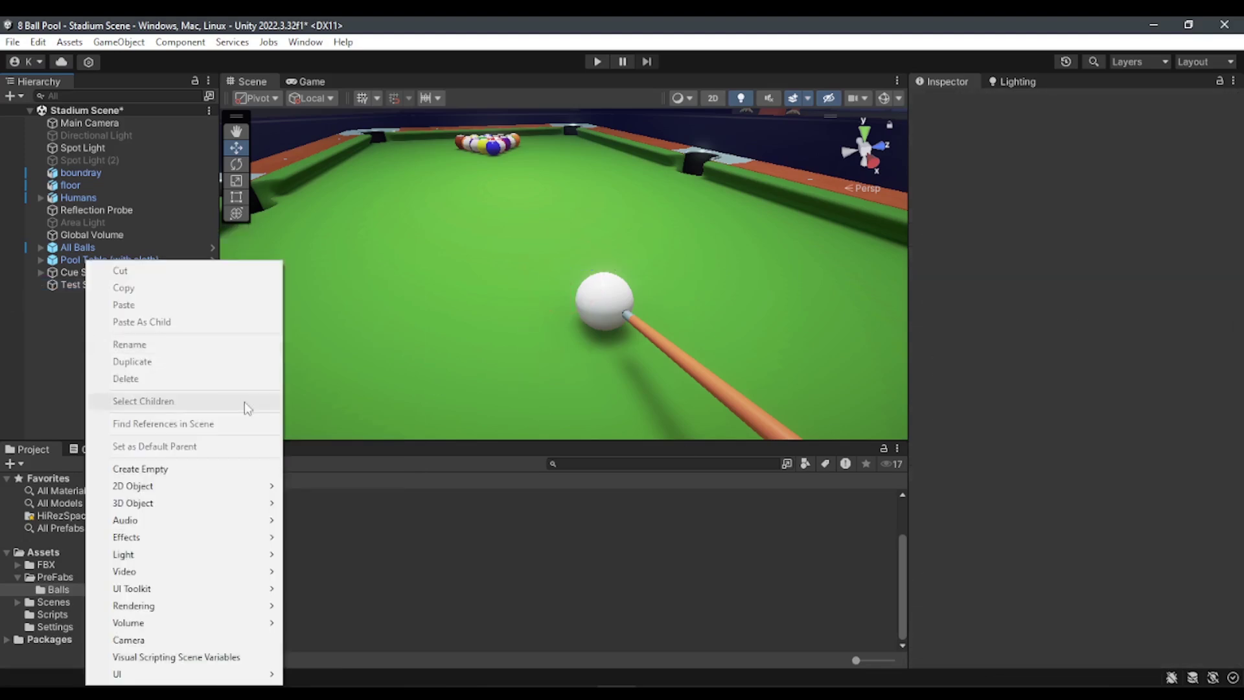
{"action": "mouse_move", "coordinate": [194, 486]}
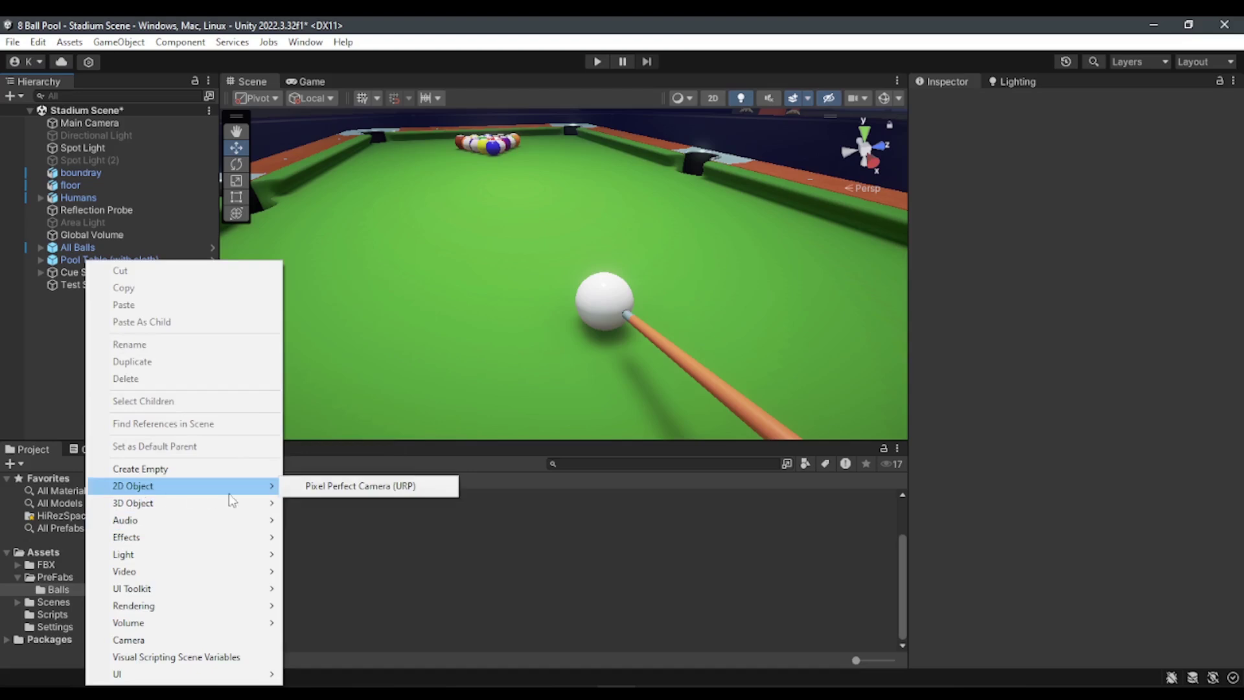
{"action": "mouse_move", "coordinate": [202, 506]}
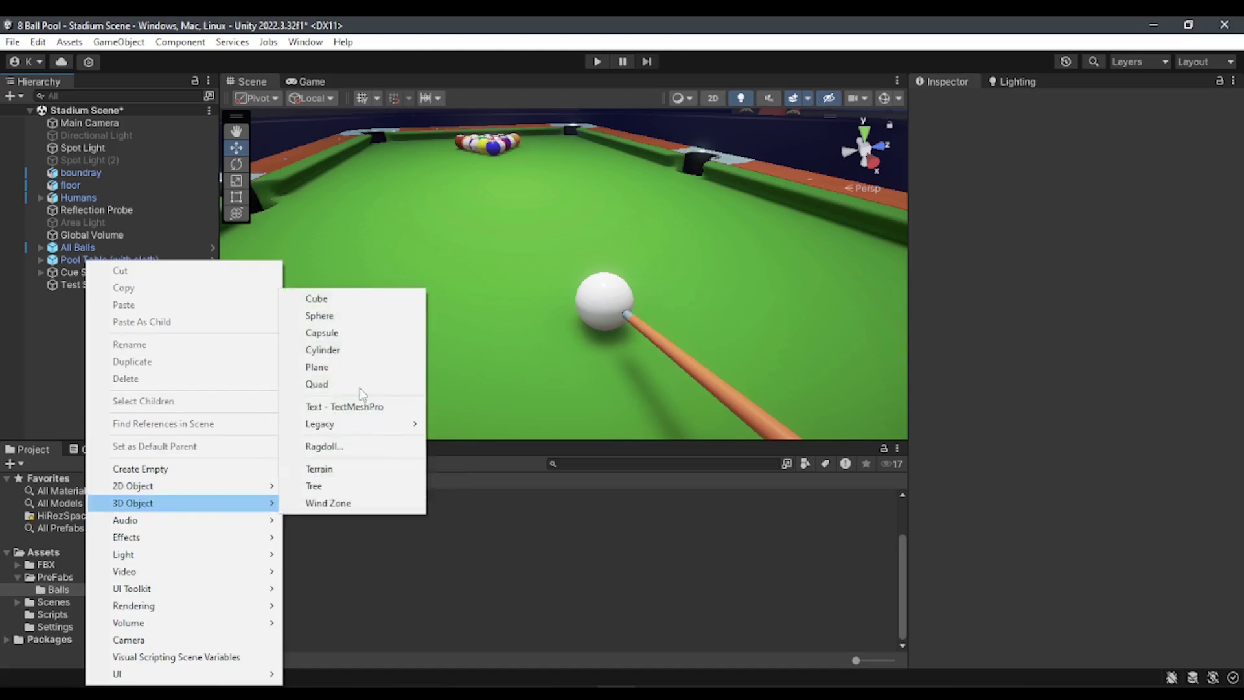
{"action": "left_click", "coordinate": [336, 351]}
{"action": "scroll", "coordinate": [1005, 442], "scroll_direction": "down", "scroll_amount": 2}
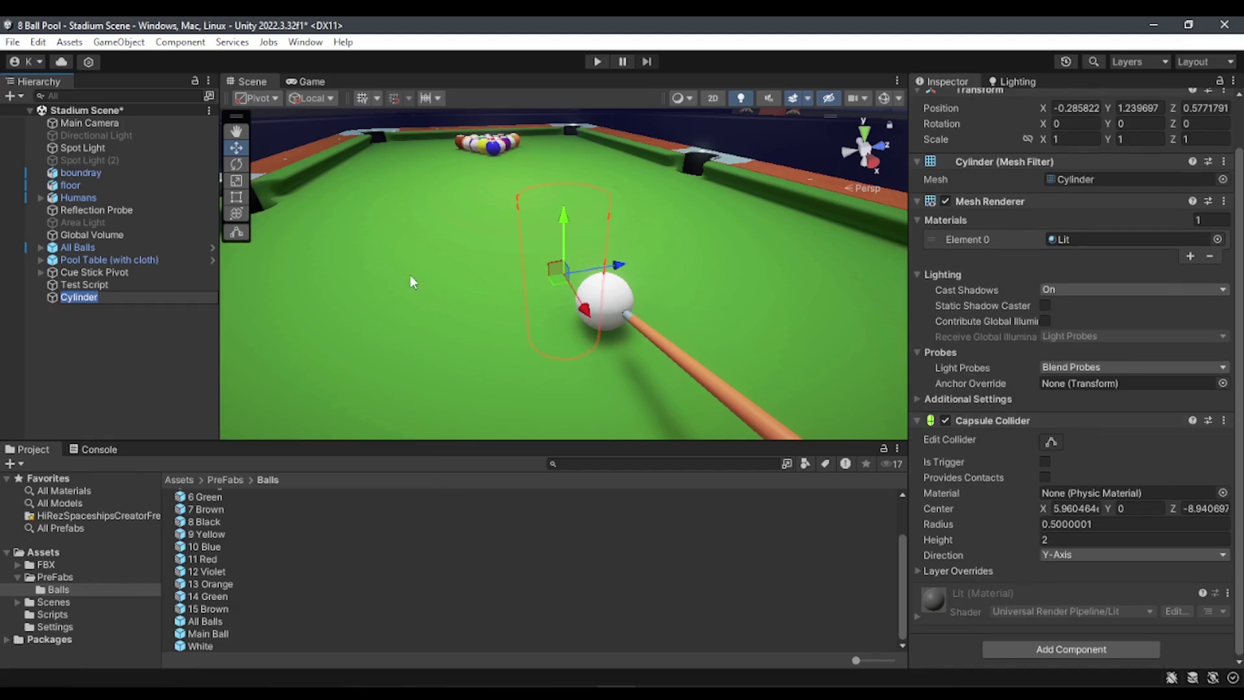
{"action": "left_click", "coordinate": [142, 343]}
{"action": "left_click", "coordinate": [94, 298]}
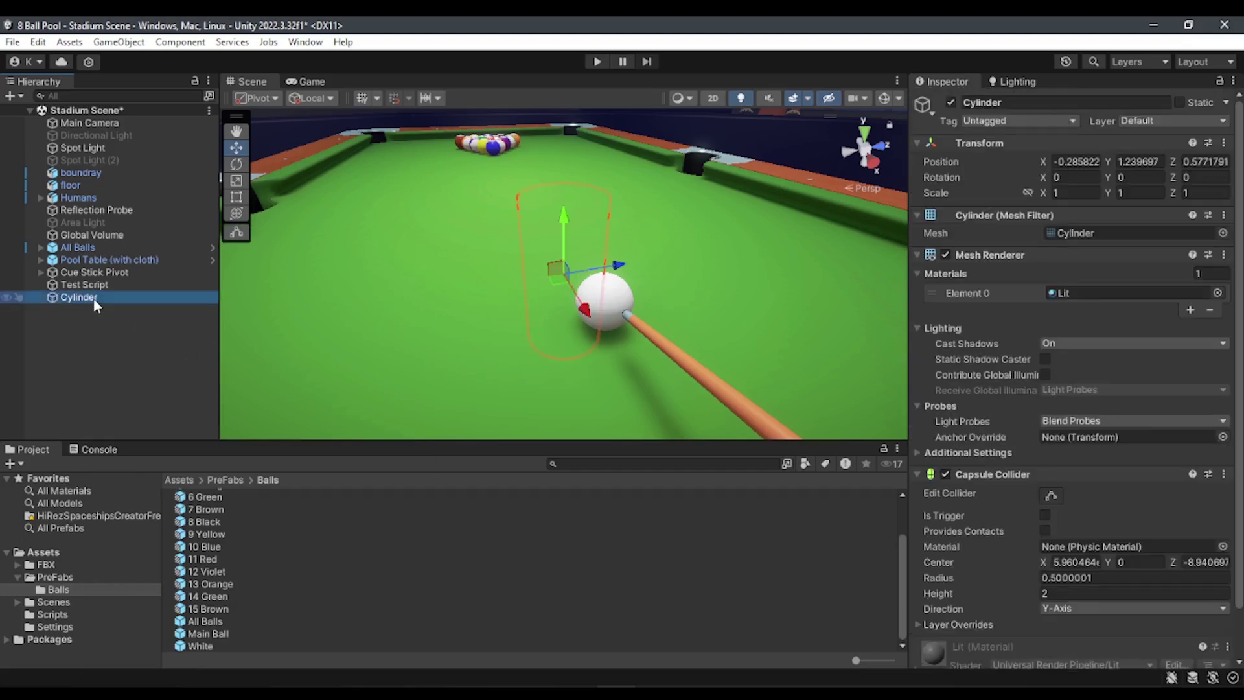
{"action": "scroll", "coordinate": [1072, 479], "scroll_direction": "down", "scroll_amount": 2}
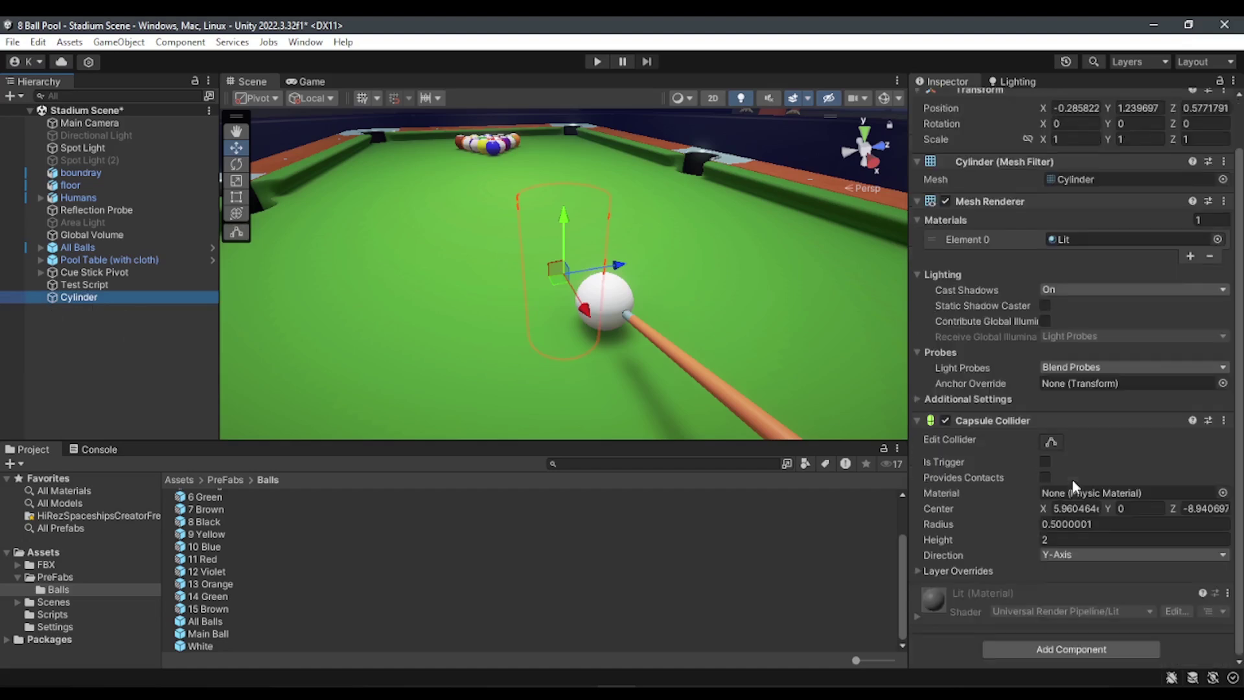
{"action": "key", "text": "Delete"}
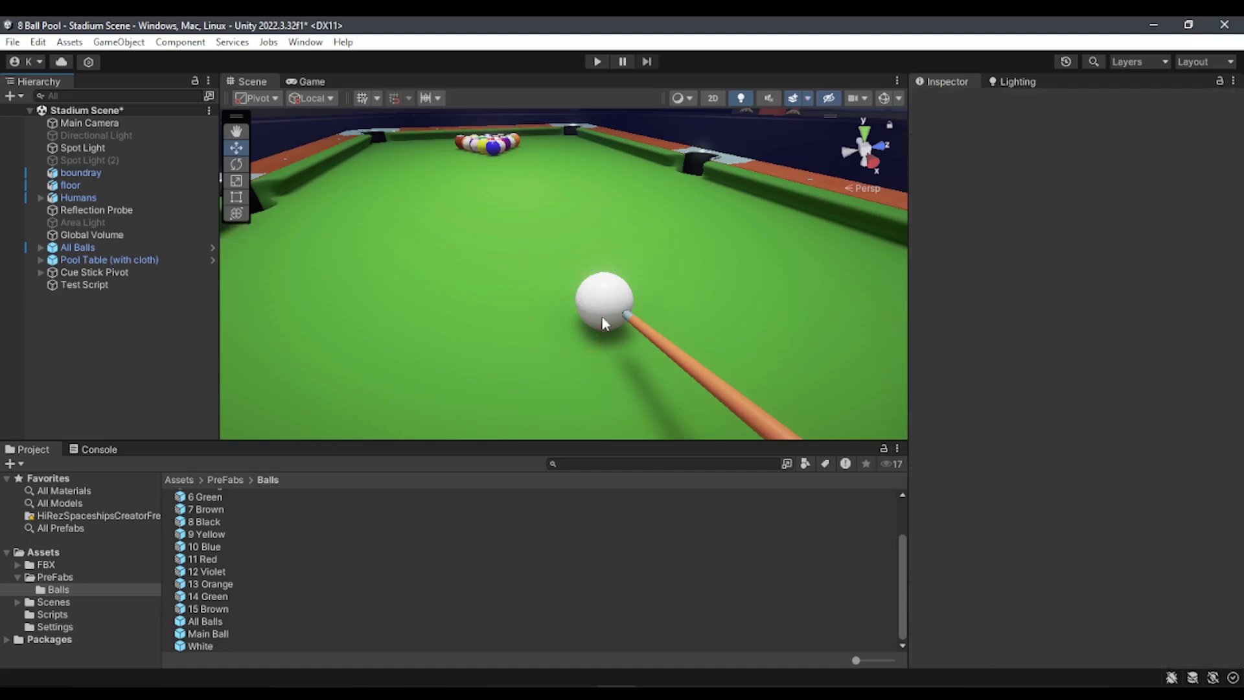
{"action": "left_click", "coordinate": [597, 312]}
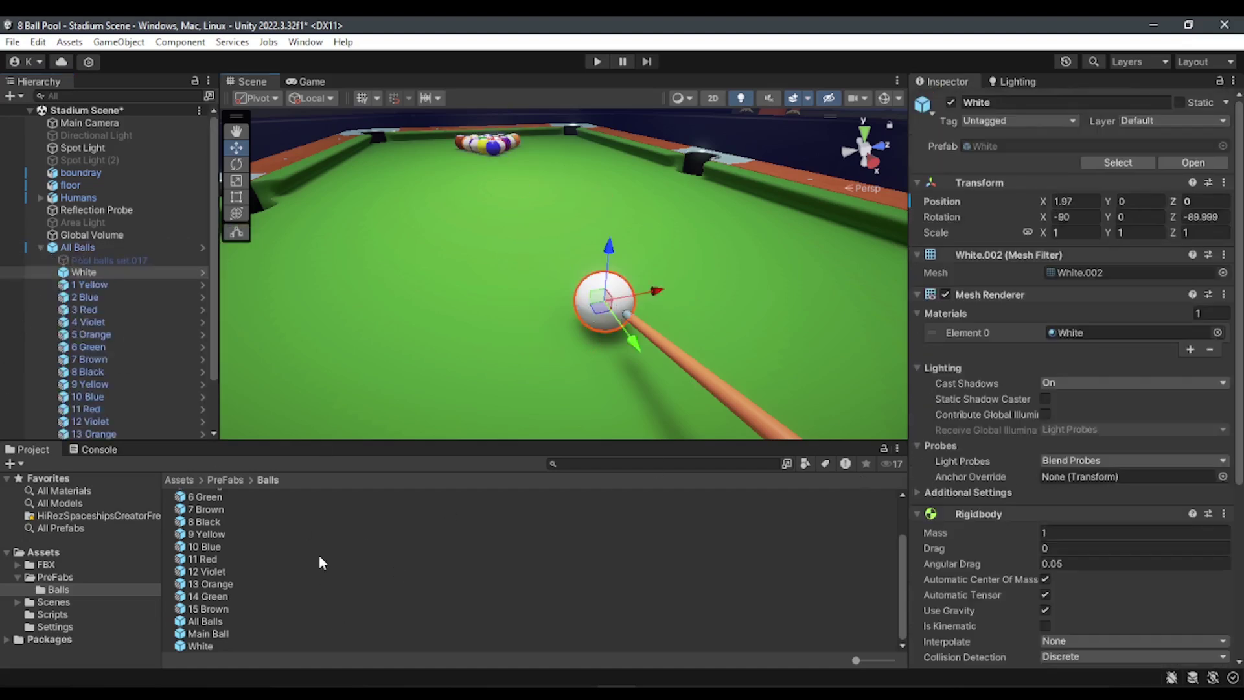
{"action": "left_click", "coordinate": [221, 634]}
{"action": "scroll", "coordinate": [1176, 387], "scroll_direction": "down", "scroll_amount": 5}
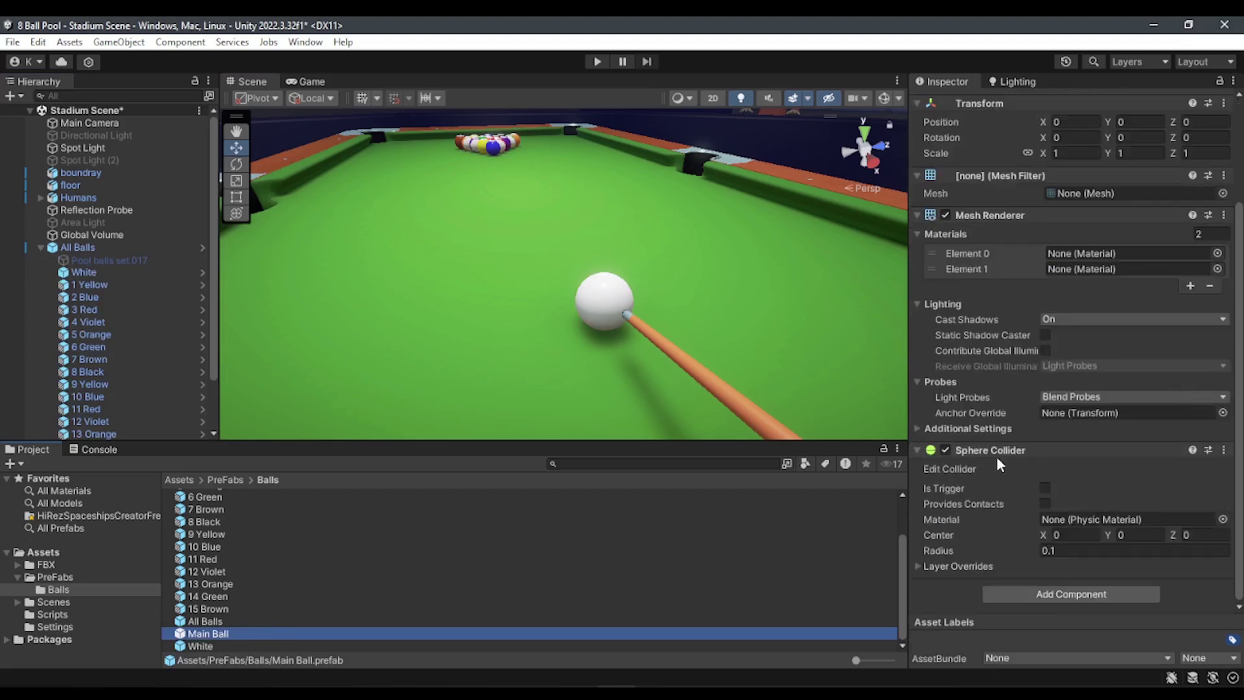
Search Add Component for 'sphere' and close the search without adding anything.
{"action": "left_click", "coordinate": [1073, 595]}
{"action": "type", "text": "s"}
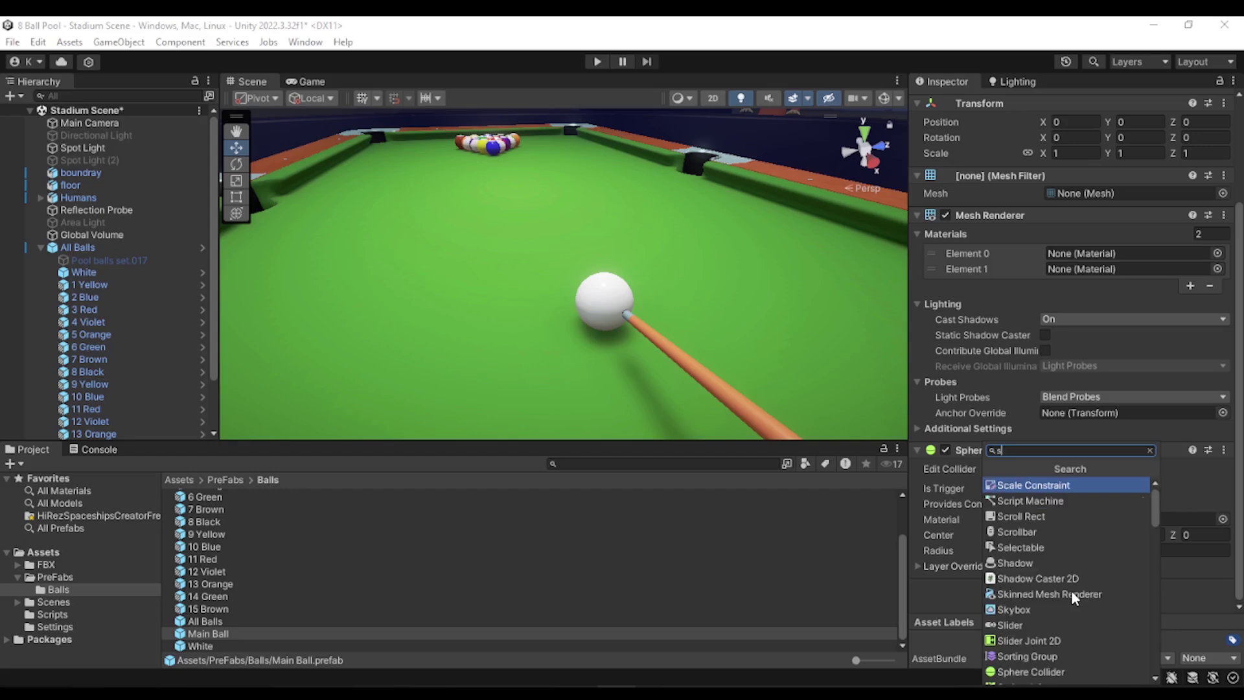
{"action": "type", "text": "phere"}
{"action": "key", "text": "Down"}
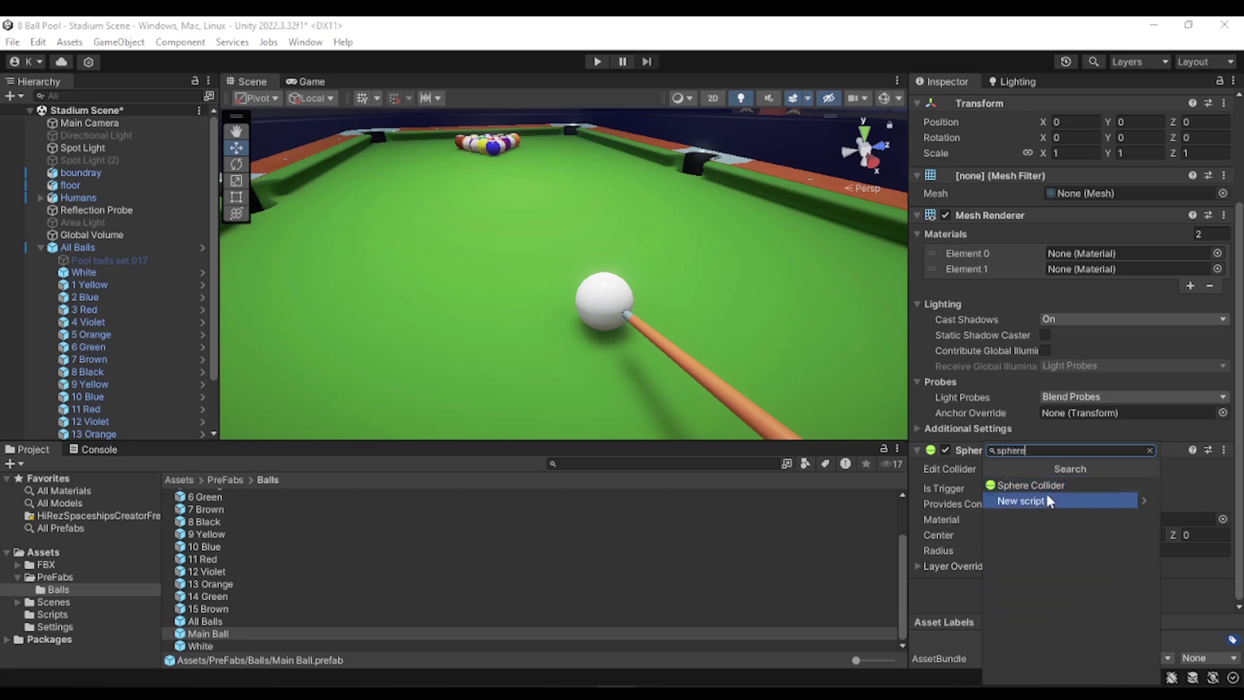
{"action": "key", "text": "Up"}
{"action": "key", "text": "Down"}
{"action": "left_click", "coordinate": [939, 601]}
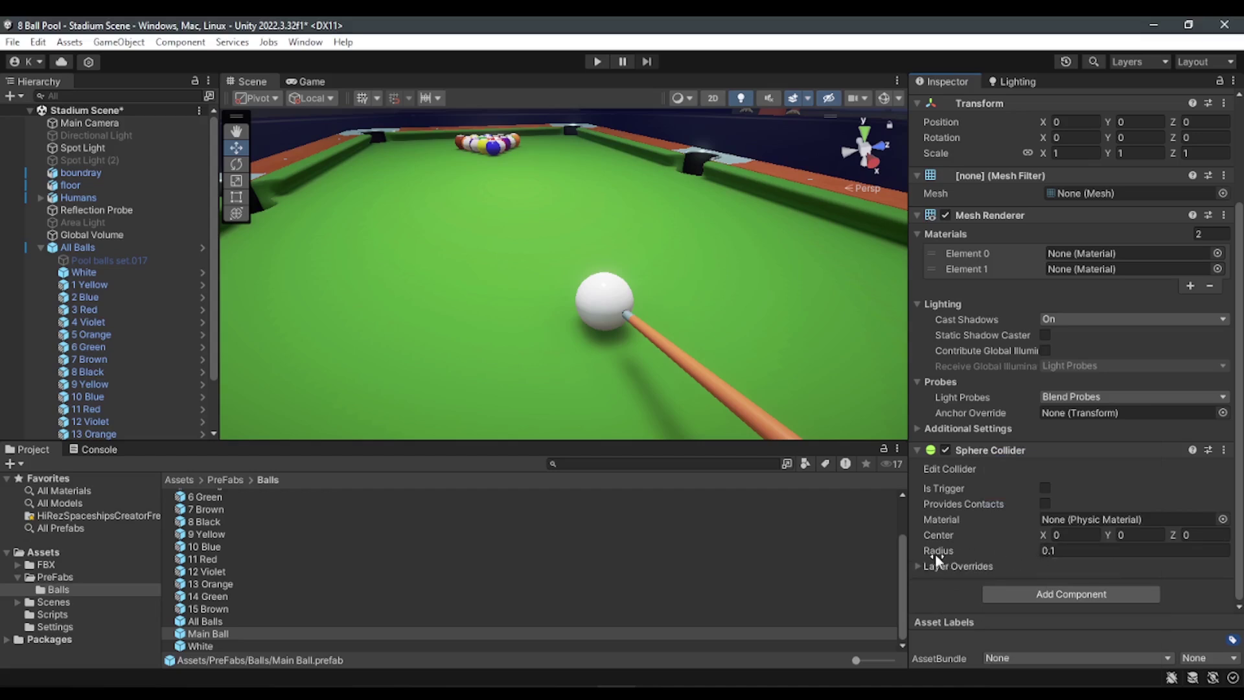
Enlarge the collider radius, view it with Gizmos around the table, then restore radius 0.1.
{"action": "mouse_move", "coordinate": [936, 559]}
{"action": "left_click_drag", "start_coordinate": [935, 553], "coordinate": [952, 556]}
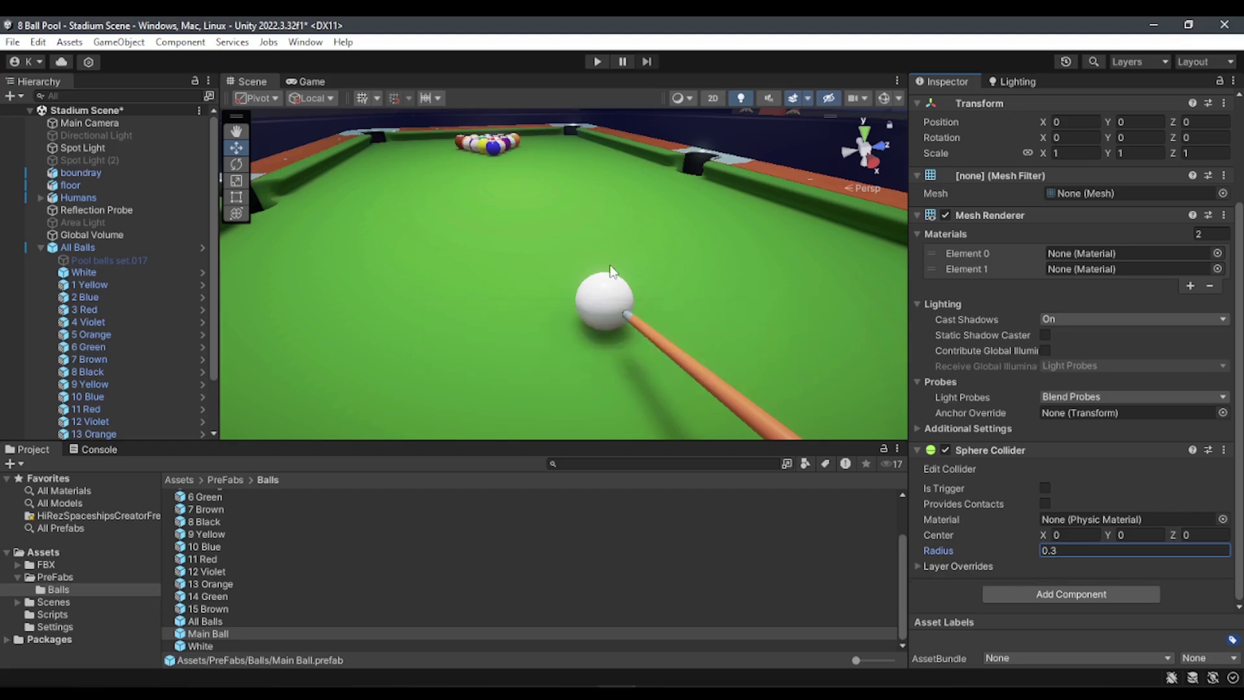
{"action": "left_click", "coordinate": [884, 97]}
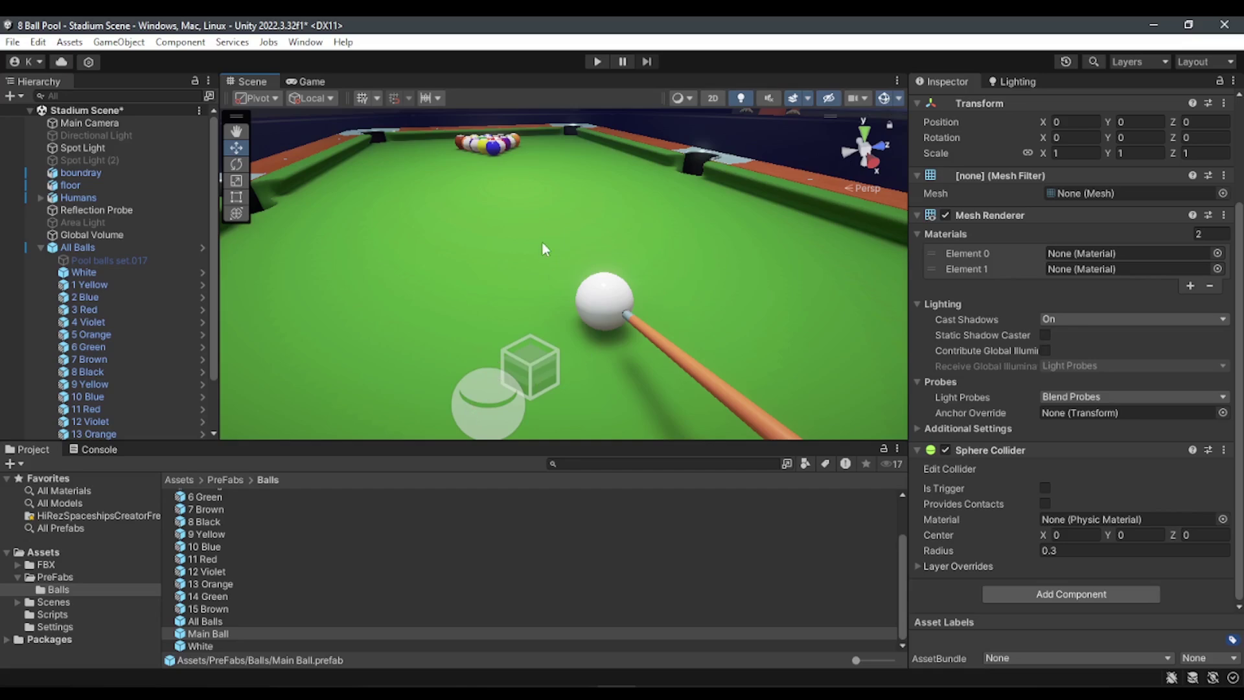
{"action": "right_click_drag", "start_coordinate": [472, 410], "coordinate": [1045, 566]}
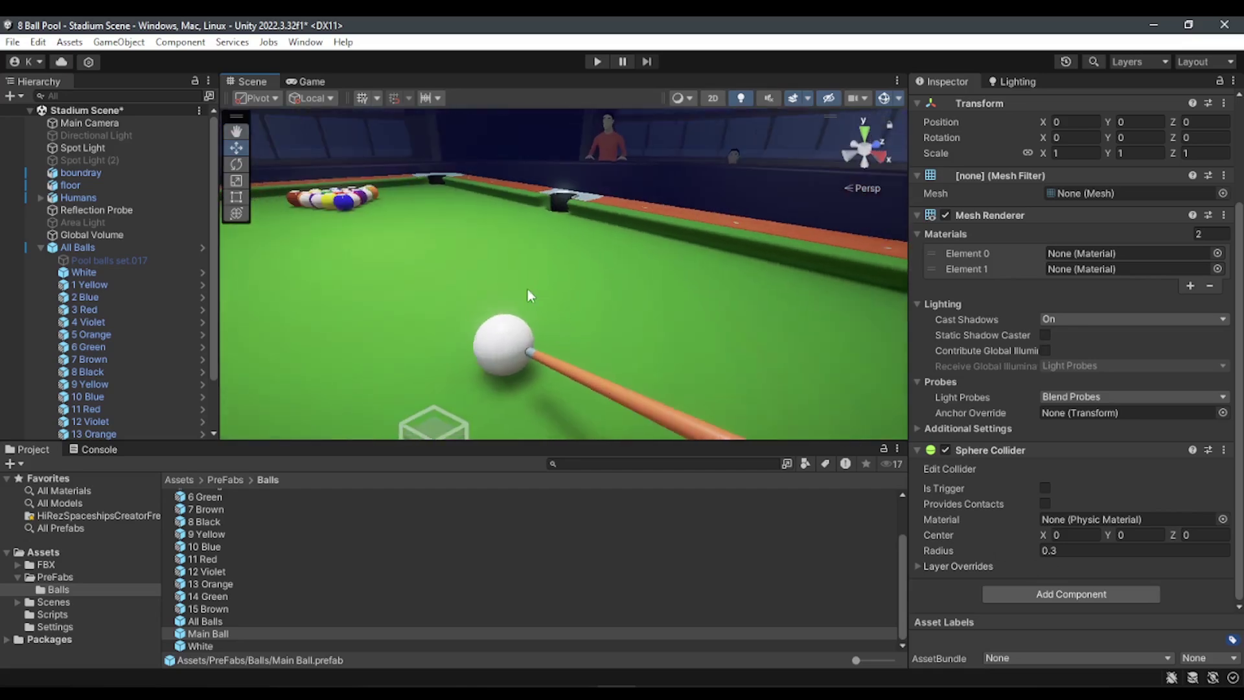
{"action": "right_click_drag", "start_coordinate": [530, 297], "coordinate": [720, 339]}
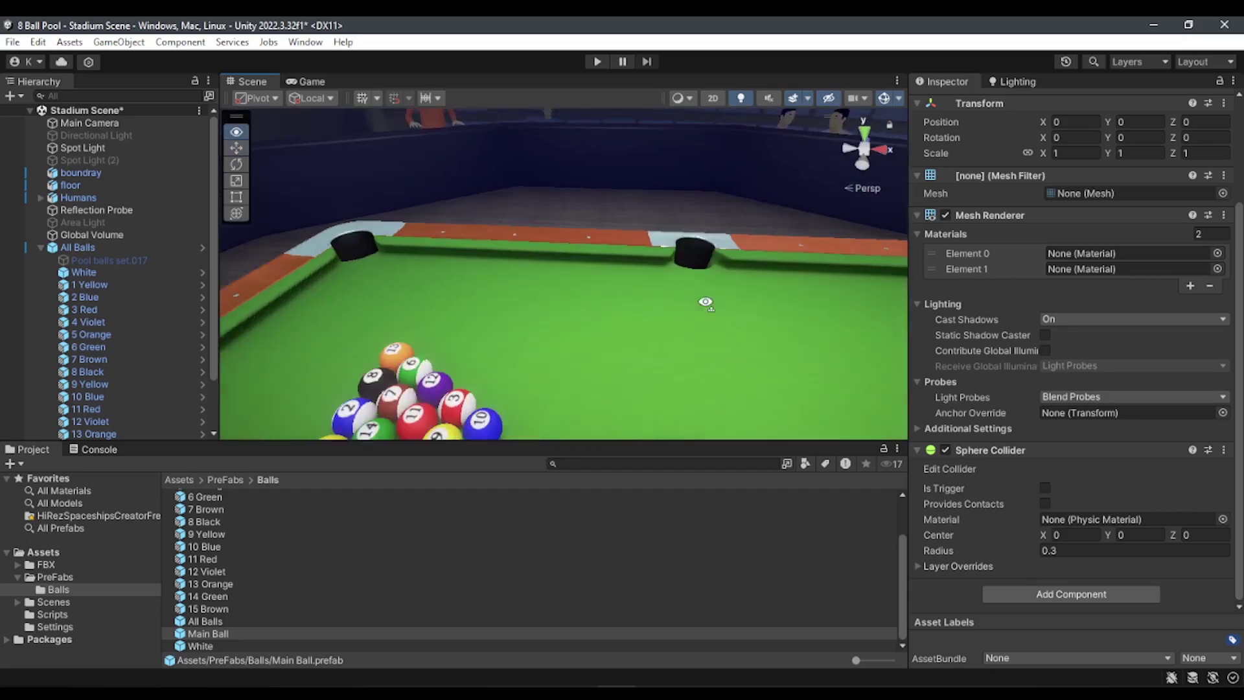
{"action": "mouse_move", "coordinate": [720, 339]}
{"action": "right_mouse_down"}
{"action": "mouse_move", "coordinate": [1121, 272]}
{"action": "mouse_move", "coordinate": [717, 280]}
{"action": "mouse_move", "coordinate": [713, 269]}
{"action": "right_mouse_up"}
{"action": "type", "text": "0.1"}
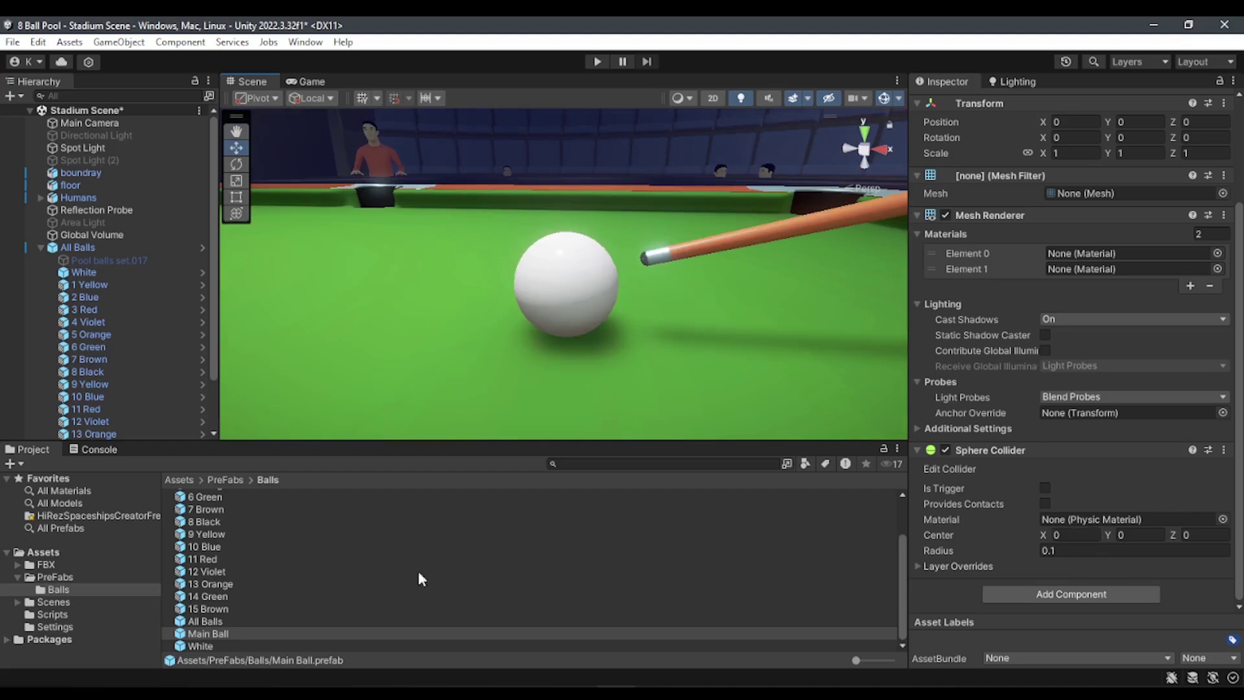
{"action": "double_click", "coordinate": [214, 635]}
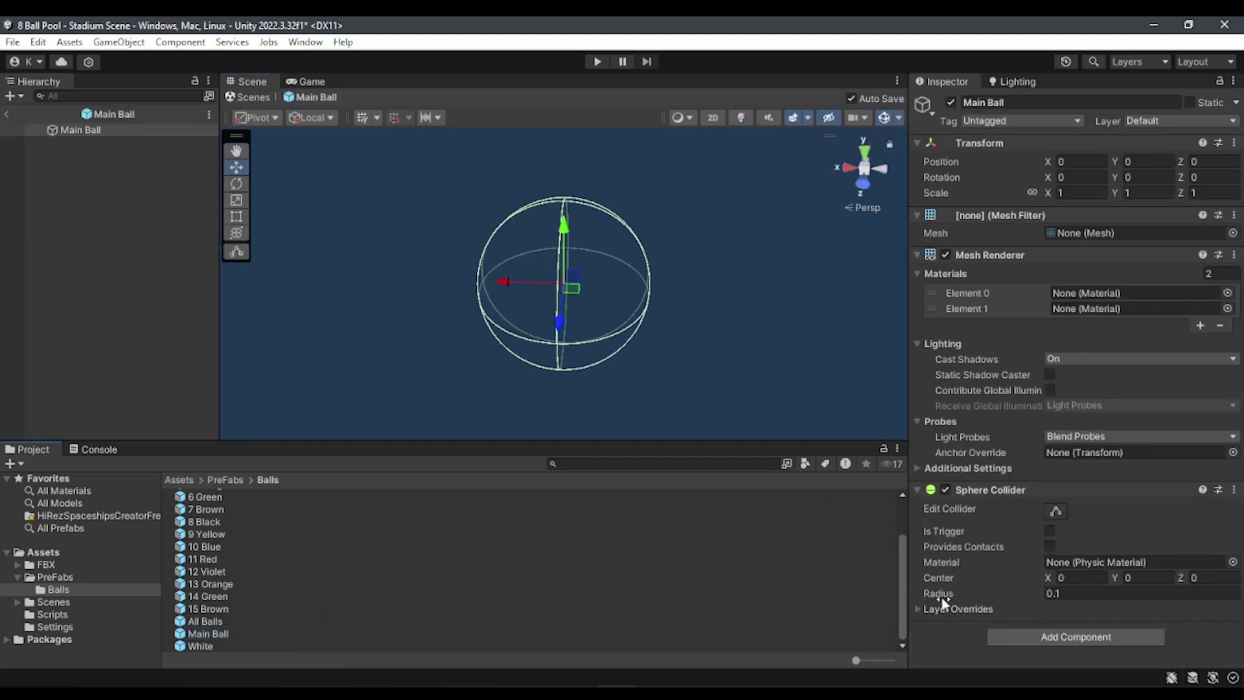
{"action": "left_click_drag", "start_coordinate": [942, 599], "coordinate": [947, 597]}
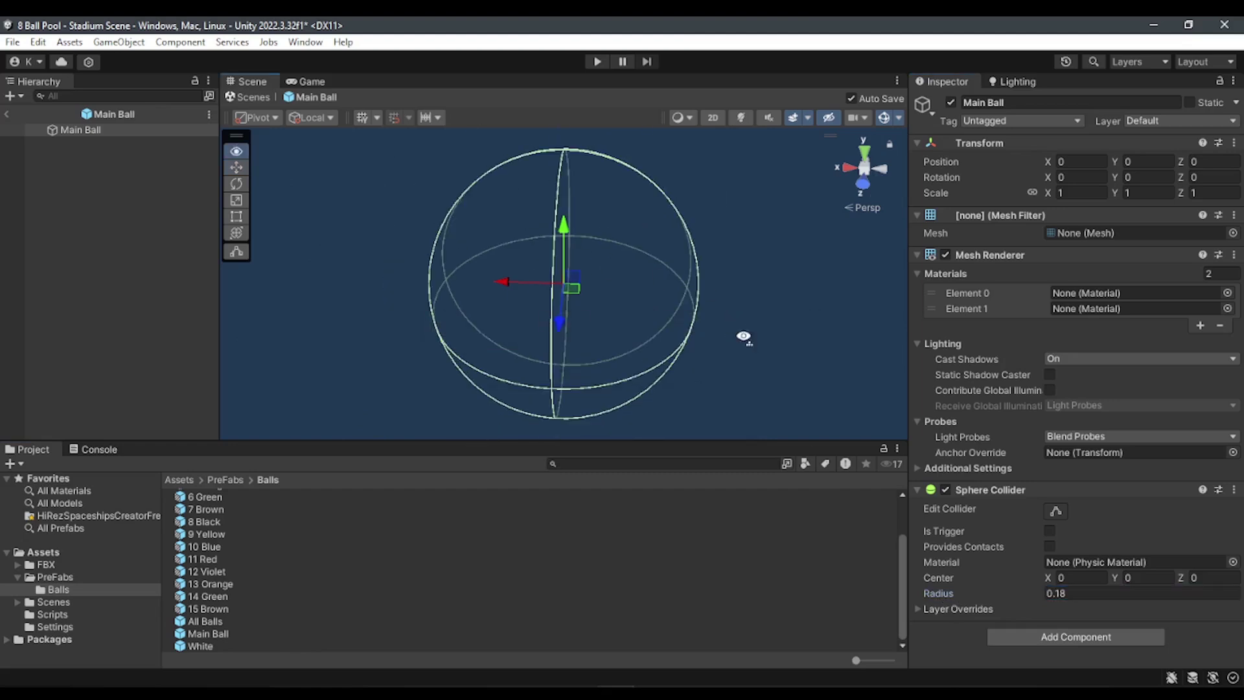
{"action": "left_click_drag", "start_coordinate": [743, 337], "coordinate": [738, 298], "text": "alt"}
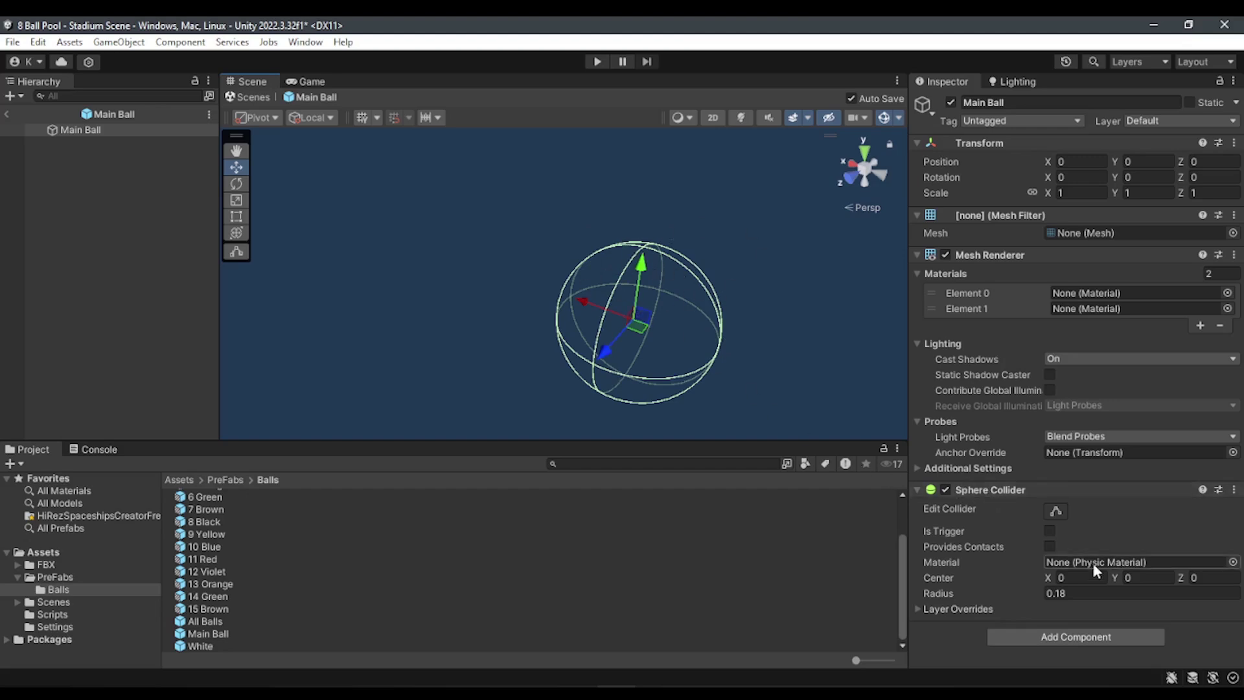
{"action": "left_click", "coordinate": [1049, 594]}
{"action": "type", "text": "0.1"}
{"action": "key", "text": "Return"}
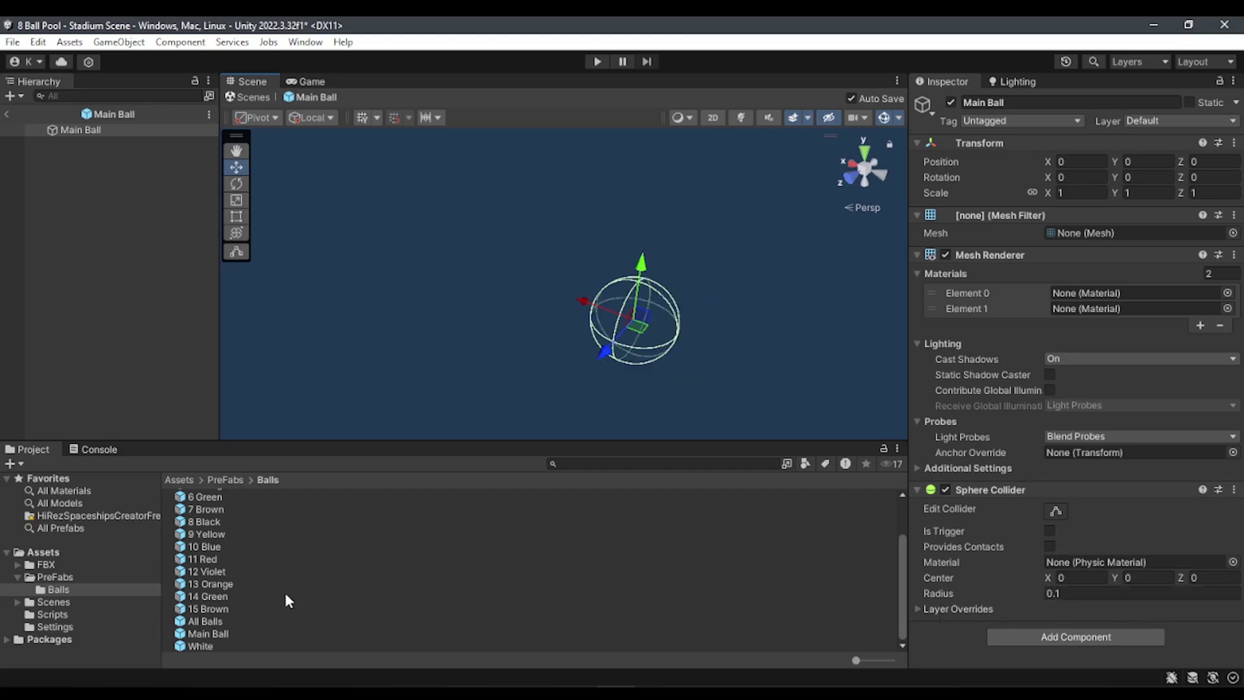
{"action": "left_click", "coordinate": [5, 115]}
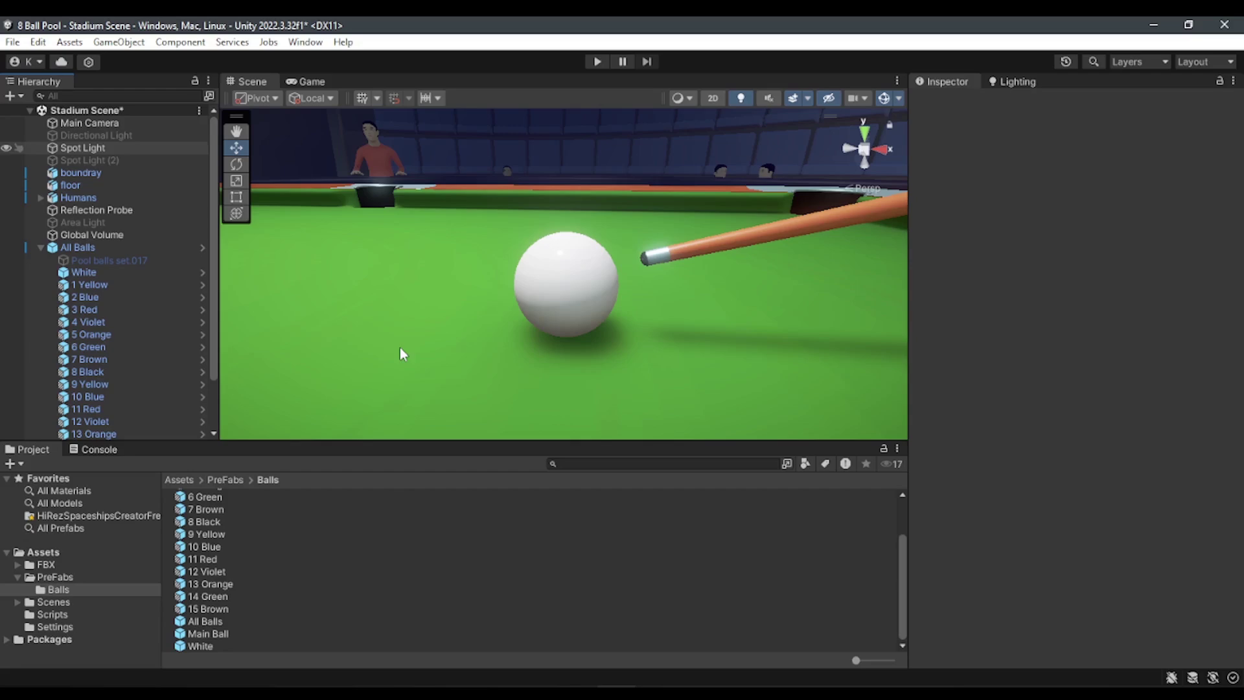
Select the 11 Red ball prefab and orbit the scene from the racked balls back to the cue ball.
{"action": "left_click", "coordinate": [241, 561]}
{"action": "scroll", "coordinate": [1182, 398], "scroll_direction": "down", "scroll_amount": 5}
{"action": "scroll", "coordinate": [1181, 398], "scroll_direction": "down", "scroll_amount": 1}
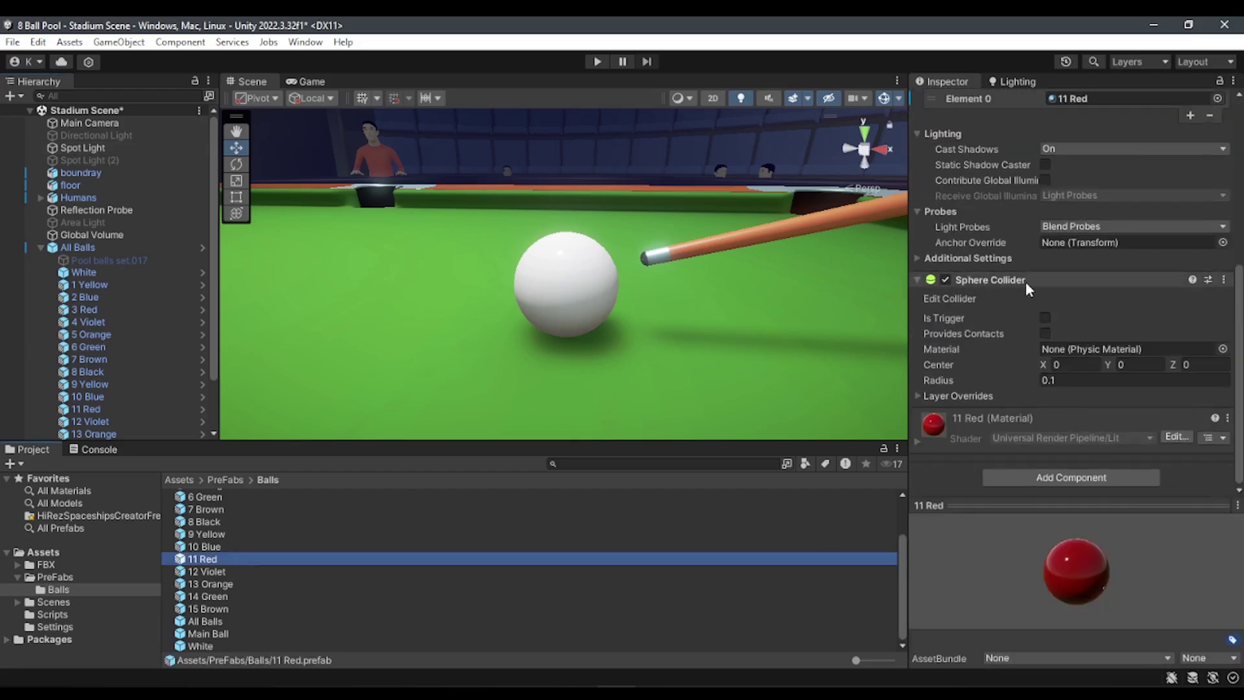
{"action": "scroll", "coordinate": [1025, 281], "scroll_direction": "up", "scroll_amount": 2}
{"action": "scroll", "coordinate": [1016, 270], "scroll_direction": "up", "scroll_amount": 5}
{"action": "scroll", "coordinate": [1002, 216], "scroll_direction": "up", "scroll_amount": 1}
{"action": "scroll", "coordinate": [1003, 228], "scroll_direction": "down", "scroll_amount": 6}
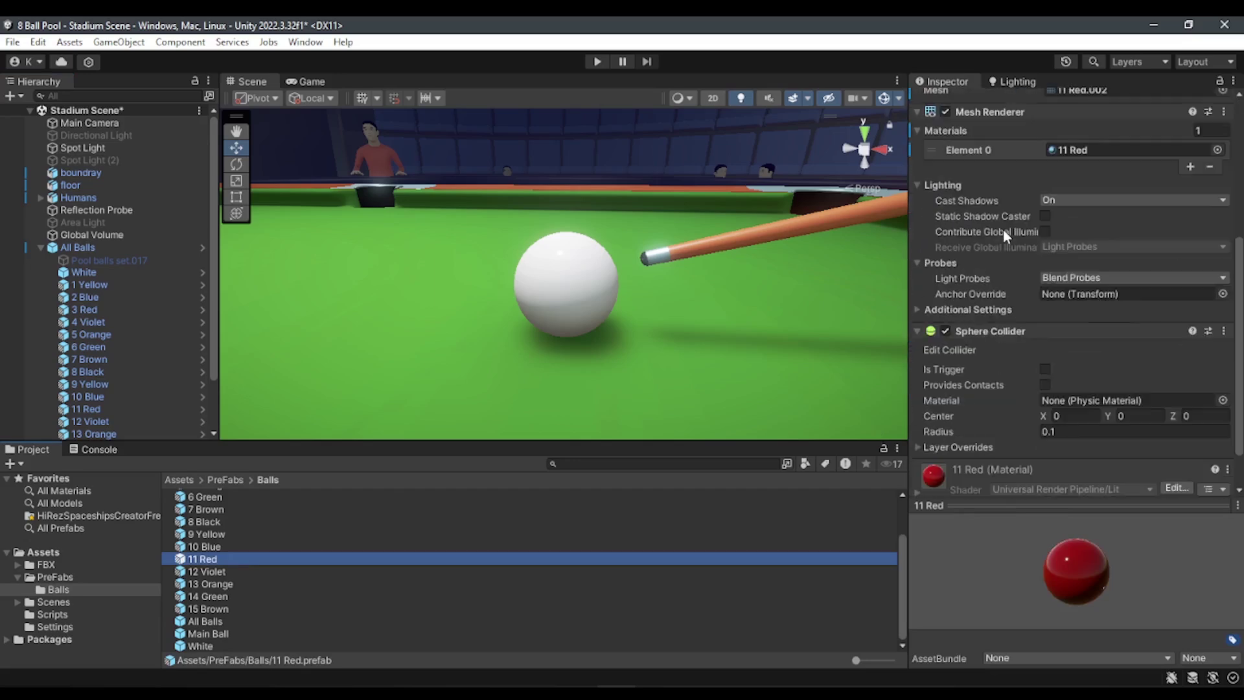
{"action": "scroll", "coordinate": [1003, 231], "scroll_direction": "down", "scroll_amount": 2}
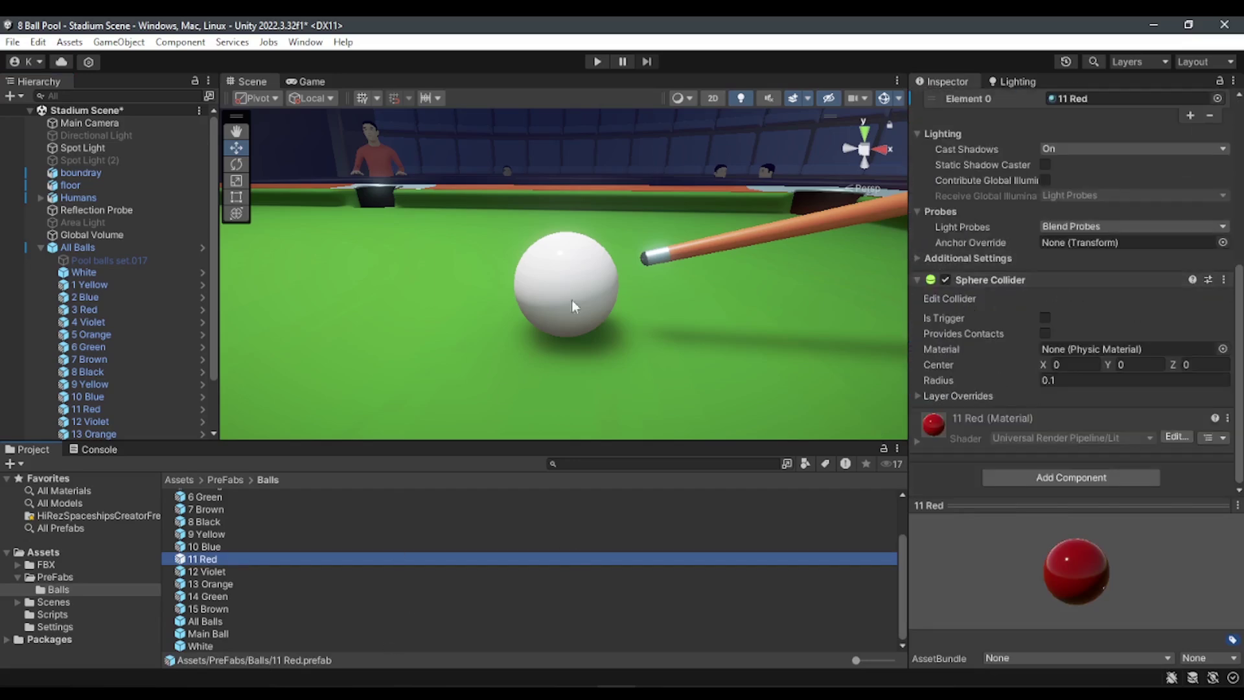
{"action": "mouse_move", "coordinate": [572, 305]}
{"action": "right_mouse_down"}
{"action": "mouse_move", "coordinate": [543, 337]}
{"action": "mouse_move", "coordinate": [518, 311]}
{"action": "right_mouse_up"}
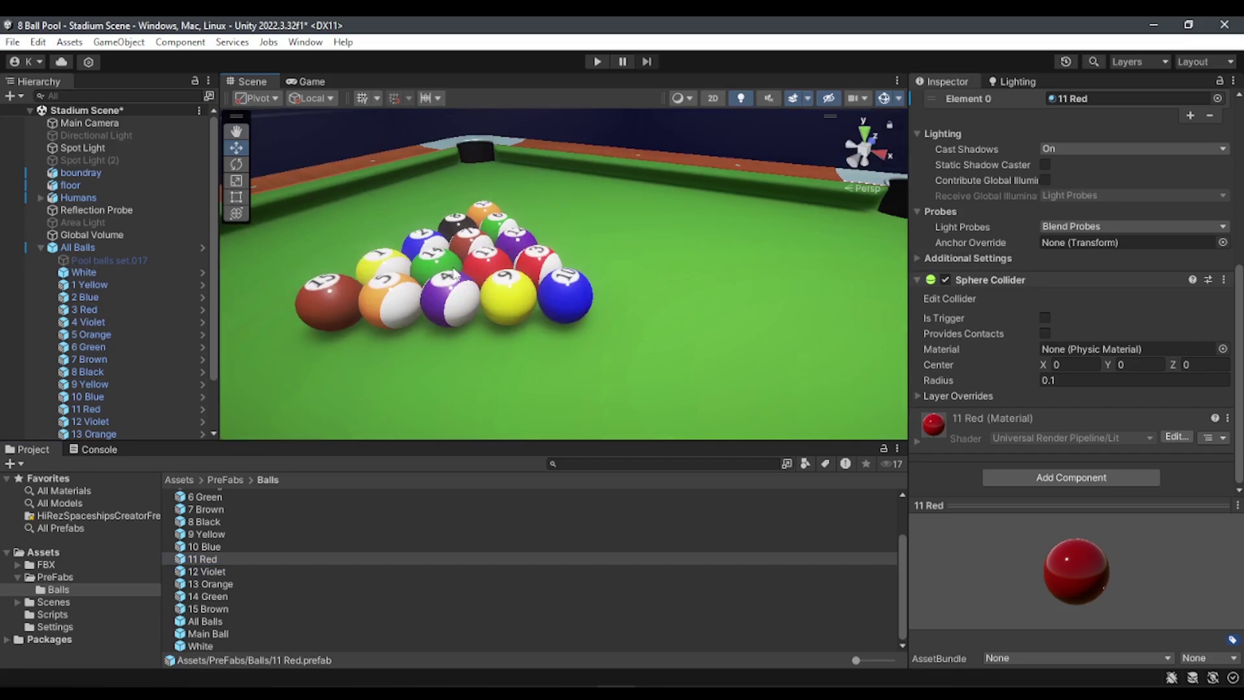
{"action": "mouse_move", "coordinate": [388, 332]}
{"action": "right_mouse_down"}
{"action": "mouse_move", "coordinate": [406, 316]}
{"action": "mouse_move", "coordinate": [1037, 347]}
{"action": "right_mouse_up"}
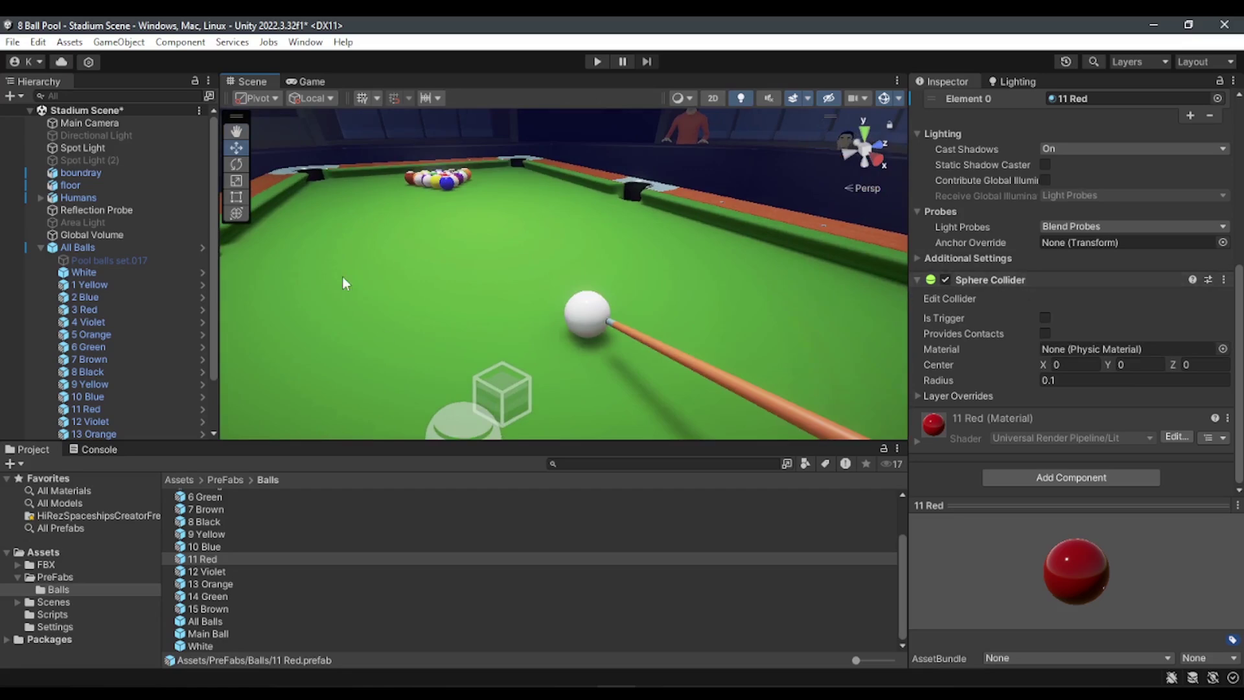
Collapse All Balls and show the White prefab's Rigidbody (mass 1) and Sphere Collider.
{"action": "left_click", "coordinate": [39, 248]}
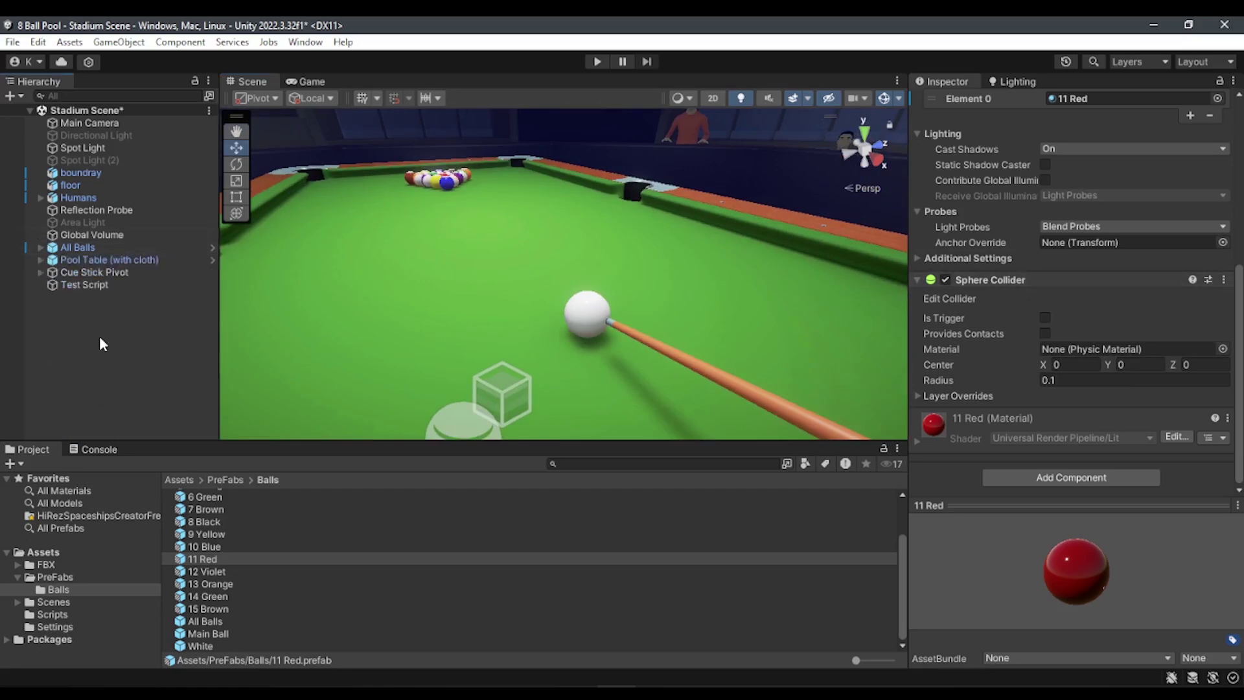
{"action": "left_click", "coordinate": [216, 646]}
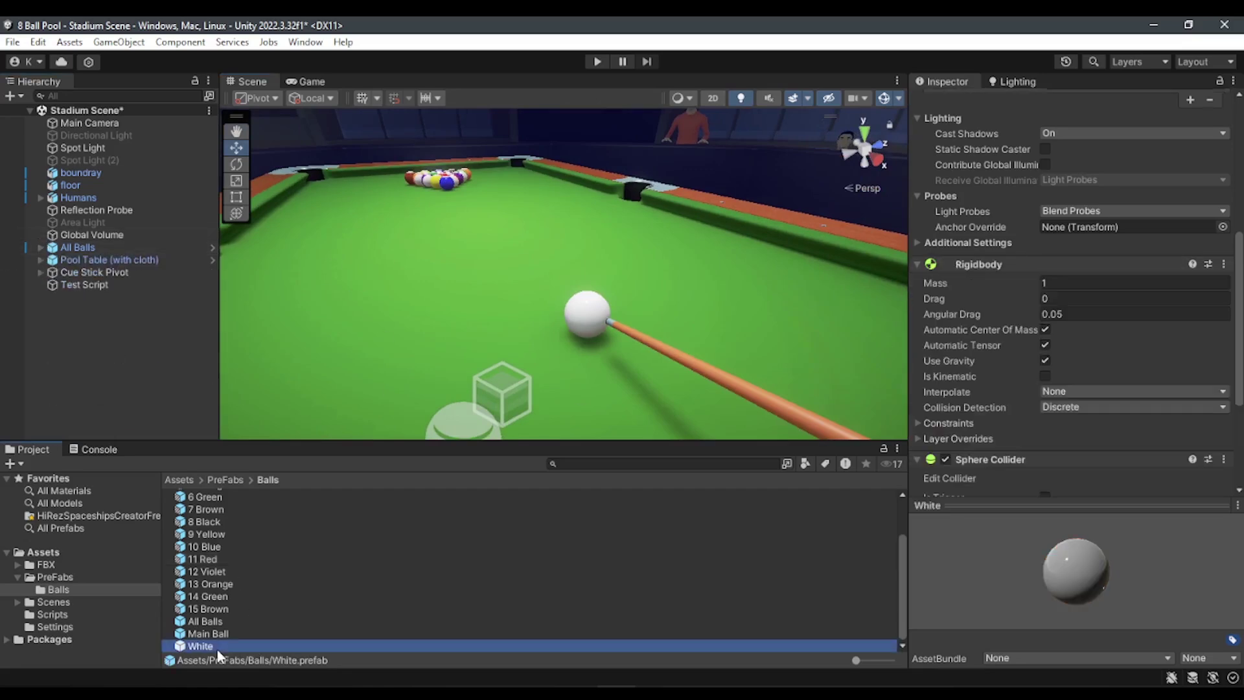
{"action": "scroll", "coordinate": [1192, 298], "scroll_direction": "down", "scroll_amount": 5}
{"action": "scroll", "coordinate": [1050, 256], "scroll_direction": "up", "scroll_amount": 3}
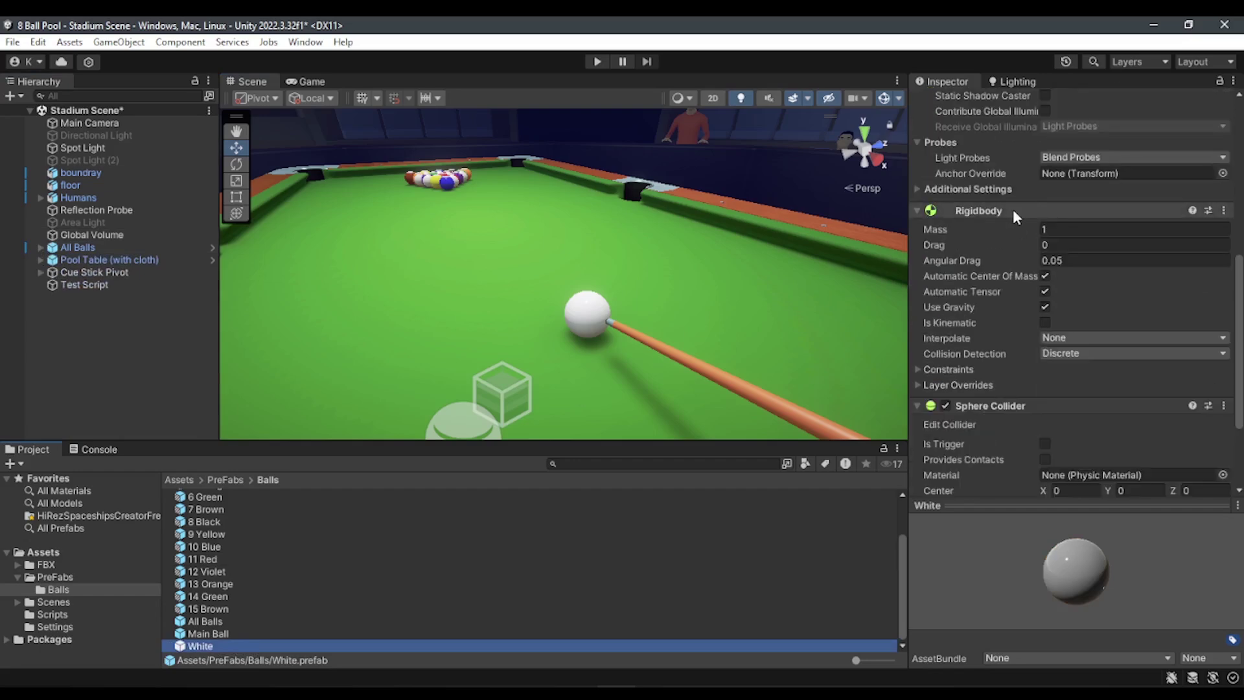
Add a Rigidbody to Main Ball via 'rigid' search and review mass 1, drag 0, angular drag 0.05.
{"action": "left_click", "coordinate": [205, 636]}
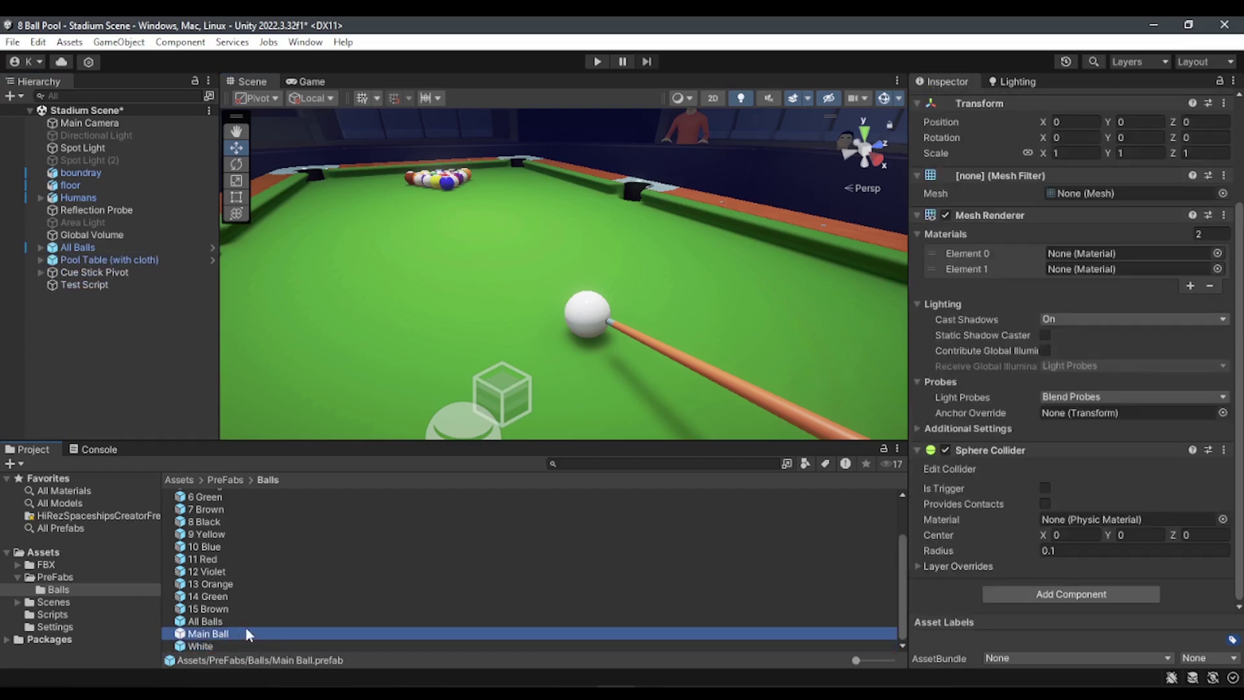
{"action": "left_click", "coordinate": [1088, 591]}
{"action": "type", "text": "ri"}
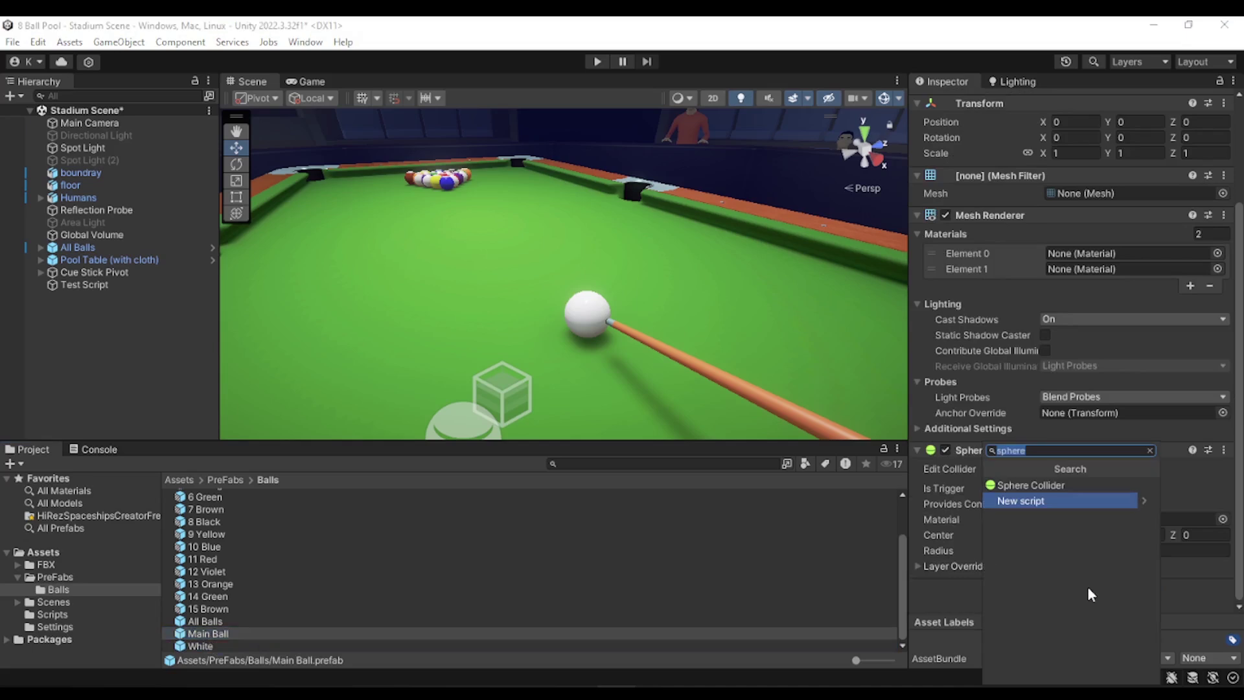
{"action": "type", "text": "gid"}
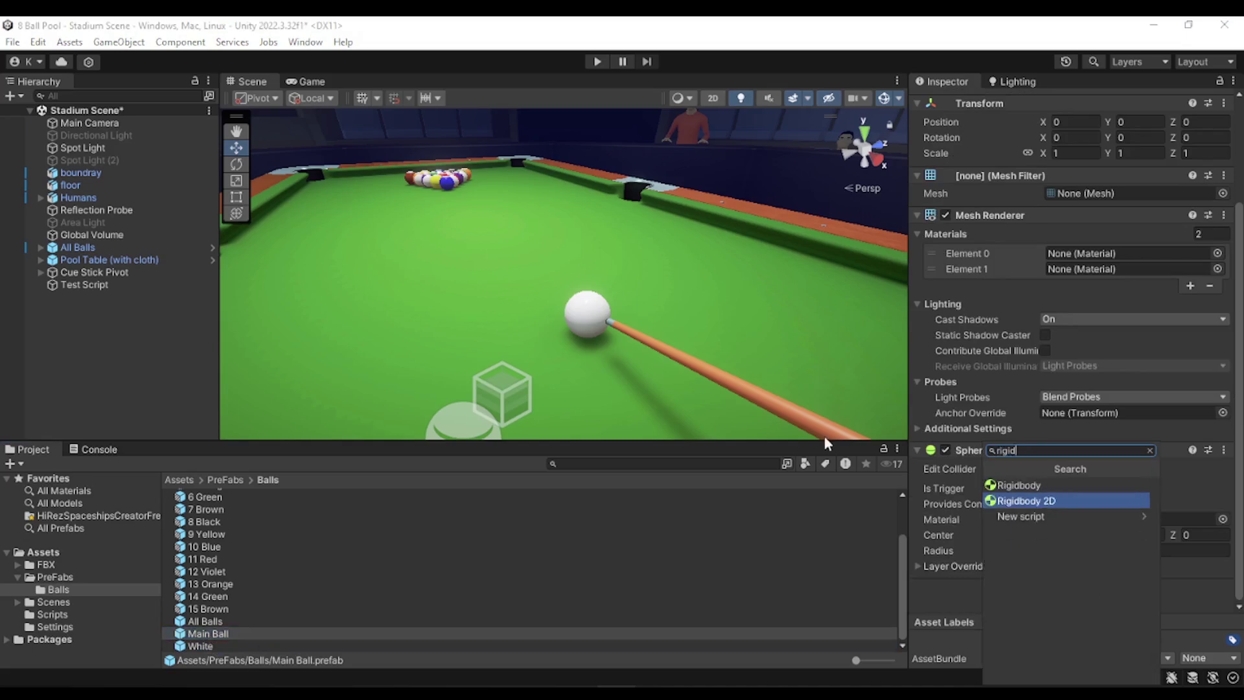
{"action": "left_click", "coordinate": [1021, 491]}
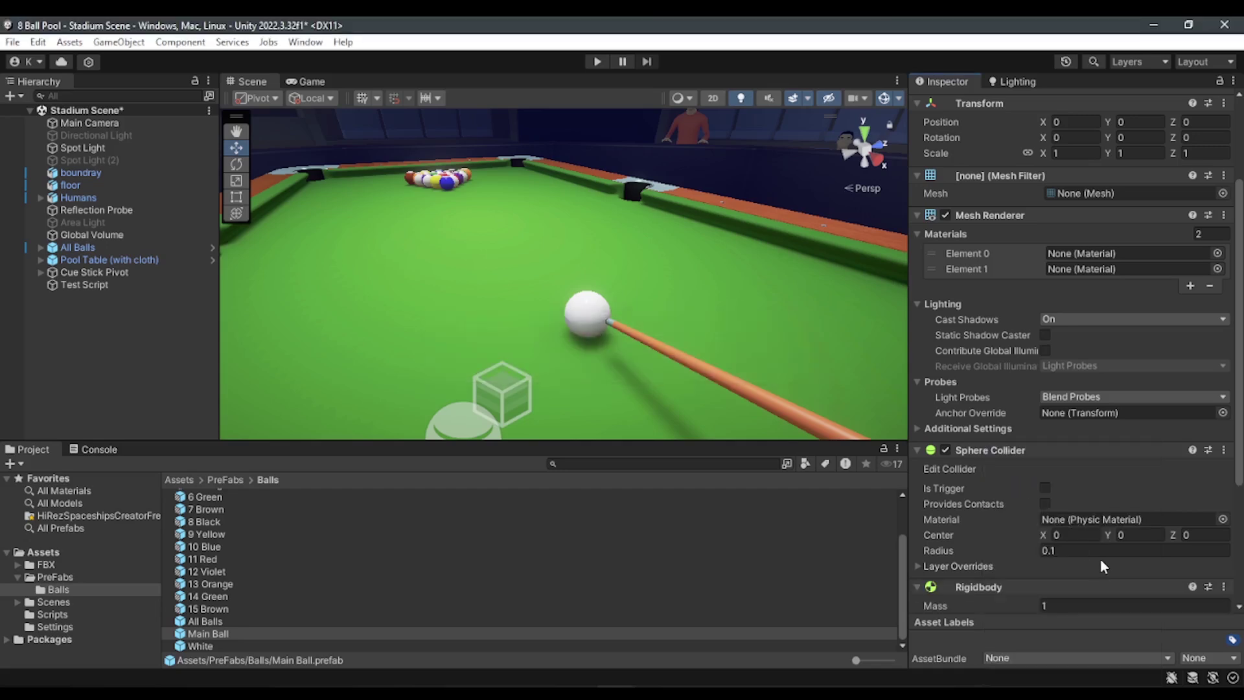
{"action": "scroll", "coordinate": [1100, 559], "scroll_direction": "down", "scroll_amount": 4}
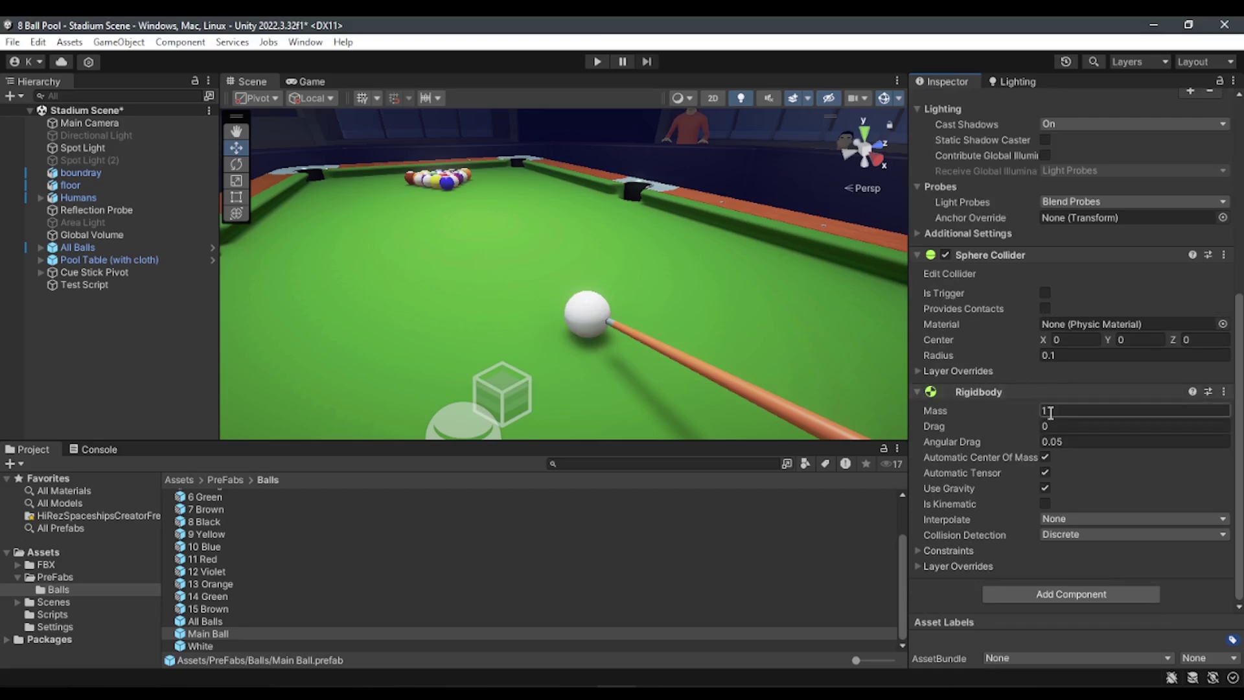
{"action": "mouse_move", "coordinate": [935, 430]}
{"action": "left_click", "coordinate": [918, 566]}
{"action": "scroll", "coordinate": [974, 553], "scroll_direction": "down", "scroll_amount": 1}
{"action": "scroll", "coordinate": [972, 536], "scroll_direction": "up", "scroll_amount": 5}
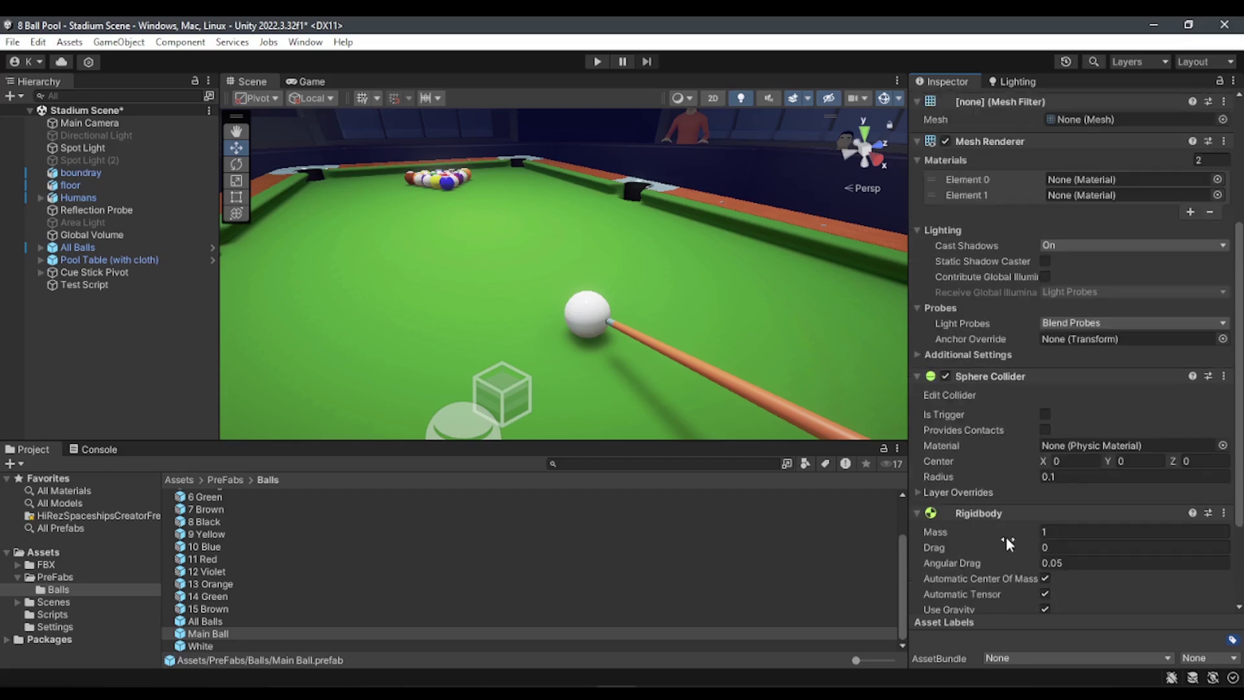
{"action": "scroll", "coordinate": [1021, 542], "scroll_direction": "down", "scroll_amount": 3}
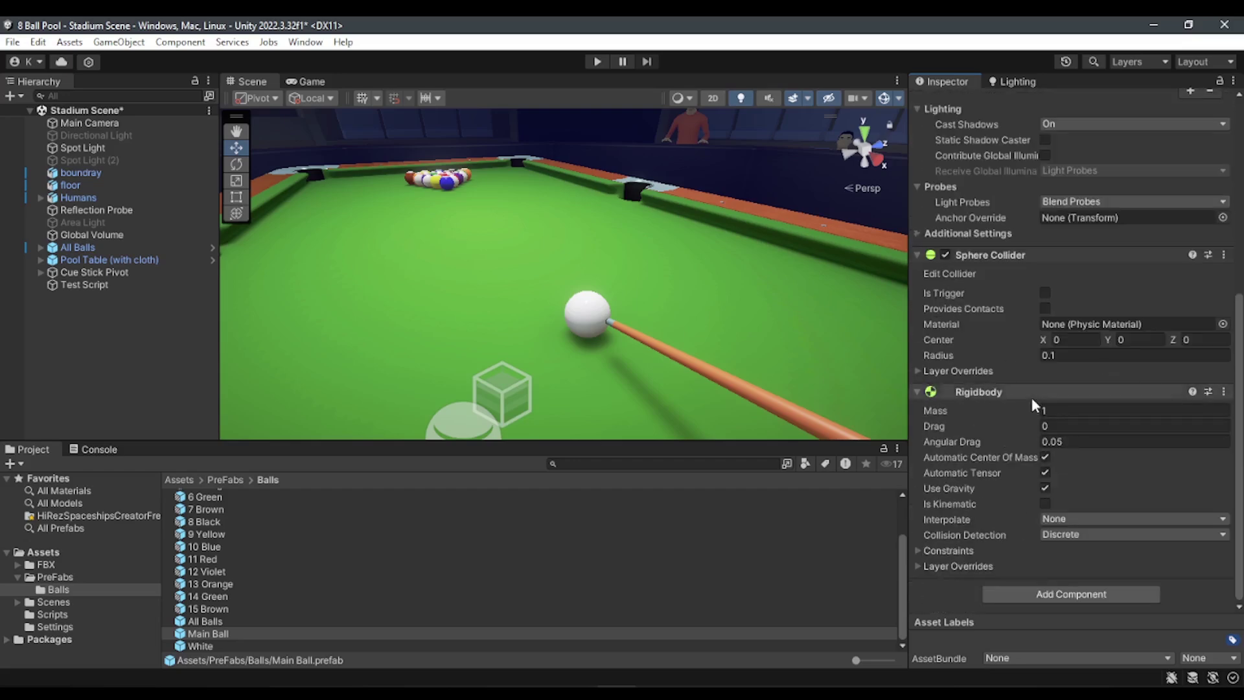
Compare the White ball prefab's components against Main Ball's.
{"action": "left_click", "coordinate": [211, 647]}
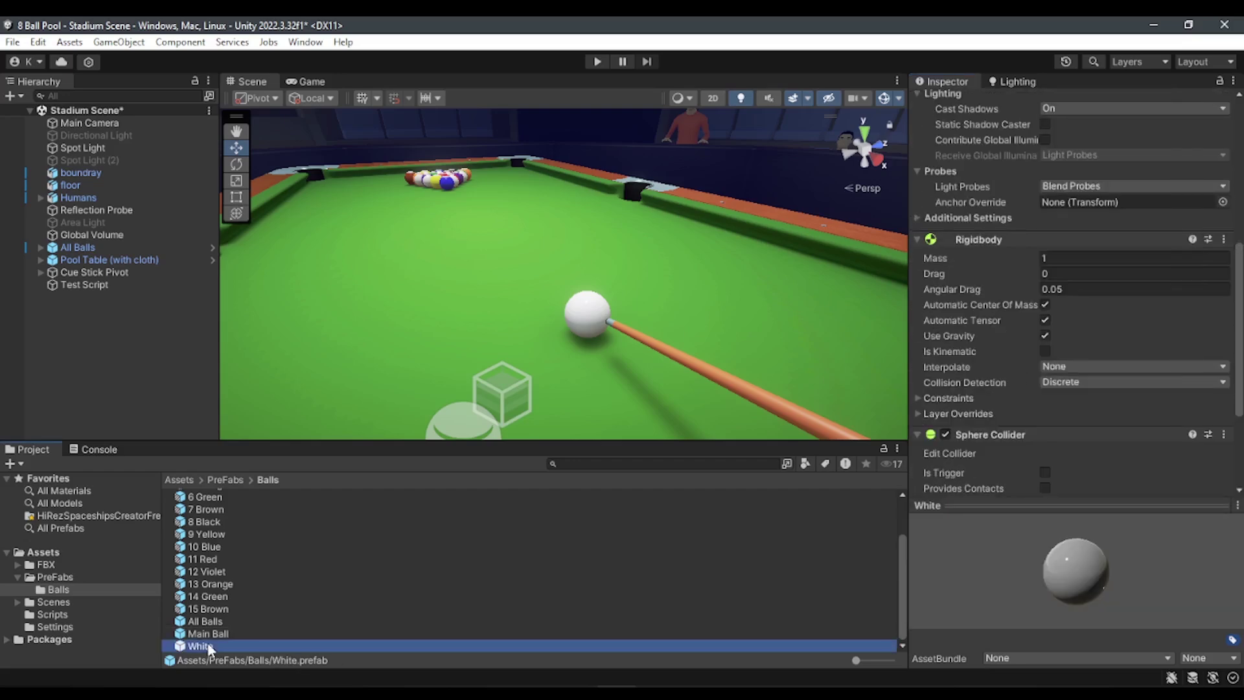
{"action": "scroll", "coordinate": [1164, 411], "scroll_direction": "down", "scroll_amount": 4}
{"action": "scroll", "coordinate": [1165, 410], "scroll_direction": "up", "scroll_amount": 4}
{"action": "scroll", "coordinate": [1165, 411], "scroll_direction": "up", "scroll_amount": 2}
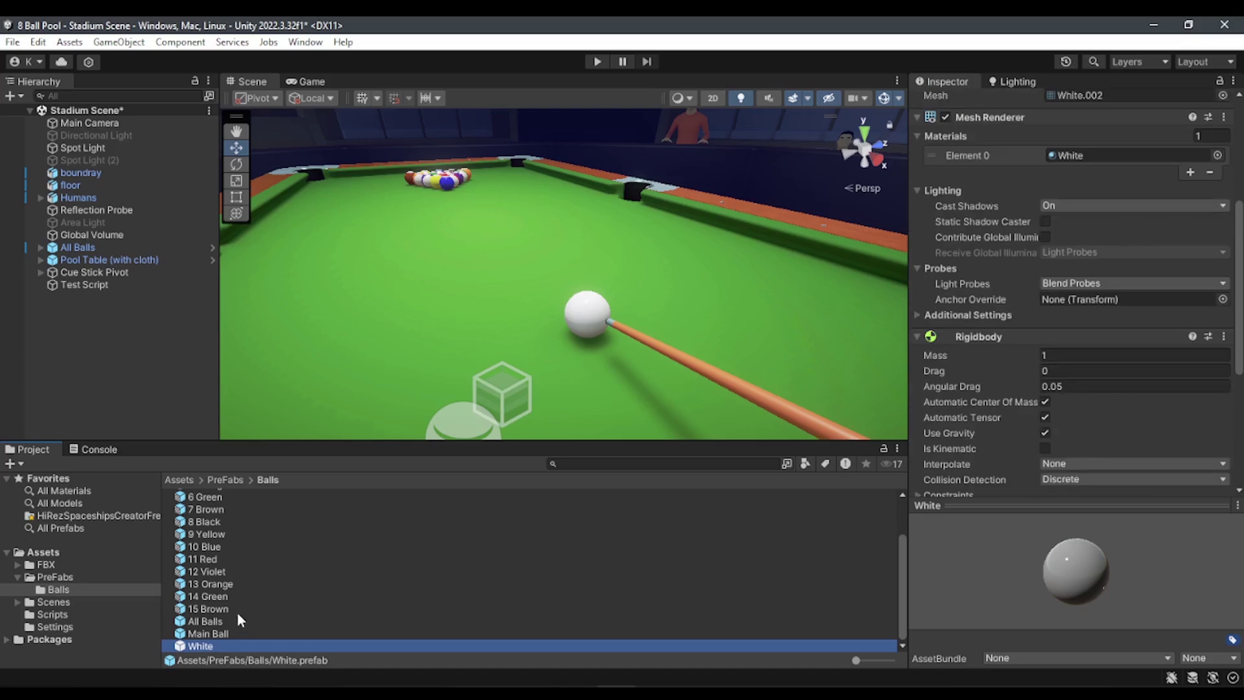
Return to Main Ball, make the Scene viewport taller, and switch to the Scene view while playing.
{"action": "left_click", "coordinate": [227, 633]}
{"action": "scroll", "coordinate": [1102, 461], "scroll_direction": "down", "scroll_amount": 3}
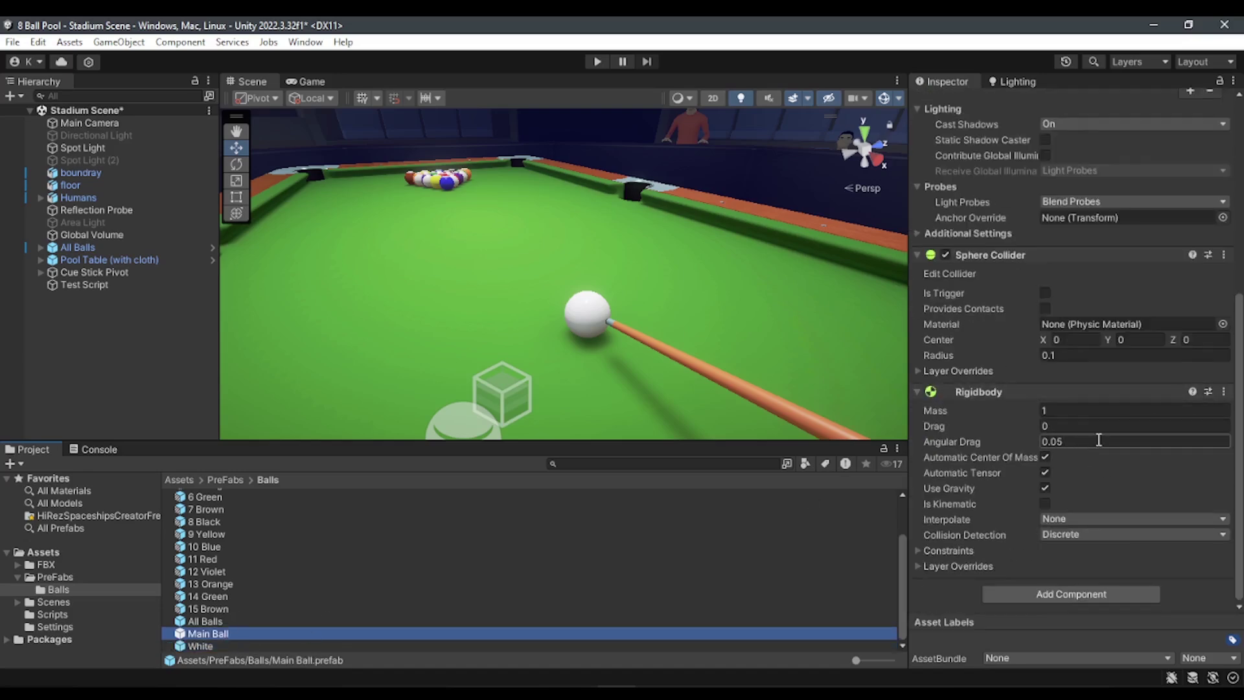
{"action": "scroll", "coordinate": [1066, 305], "scroll_direction": "up", "scroll_amount": 5}
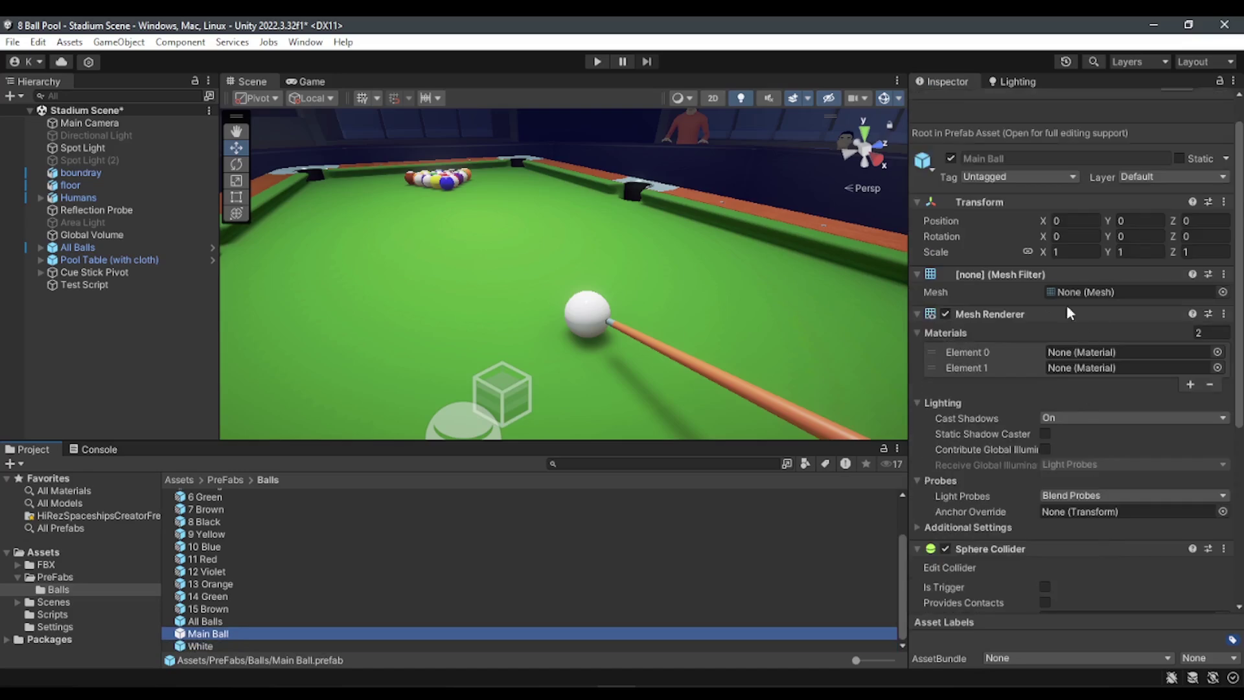
{"action": "scroll", "coordinate": [1030, 383], "scroll_direction": "down", "scroll_amount": 3}
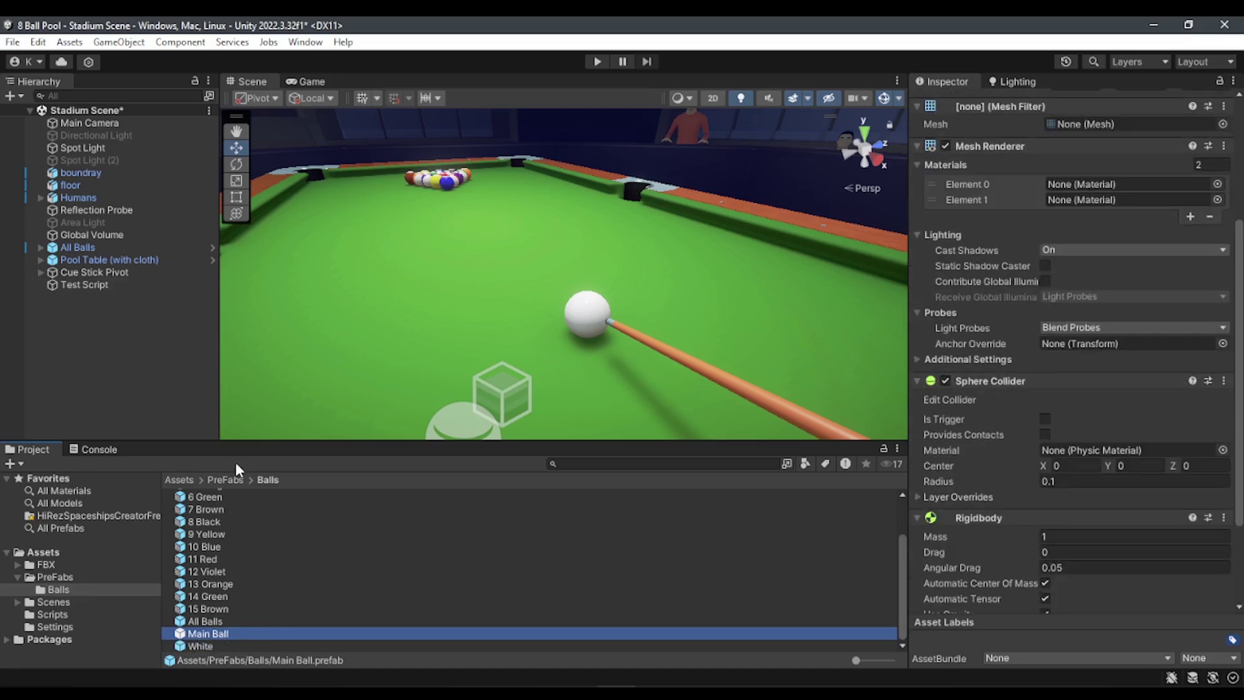
{"action": "left_click_drag", "start_coordinate": [237, 442], "coordinate": [237, 506]}
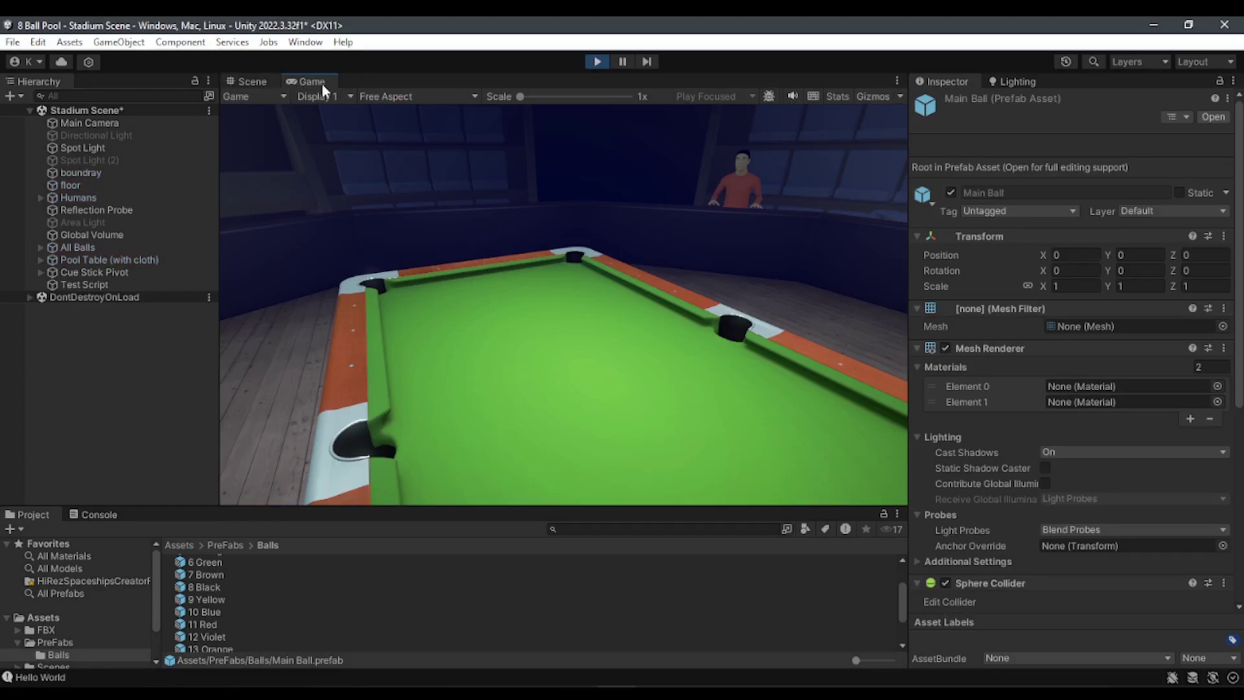
{"action": "left_click", "coordinate": [263, 79]}
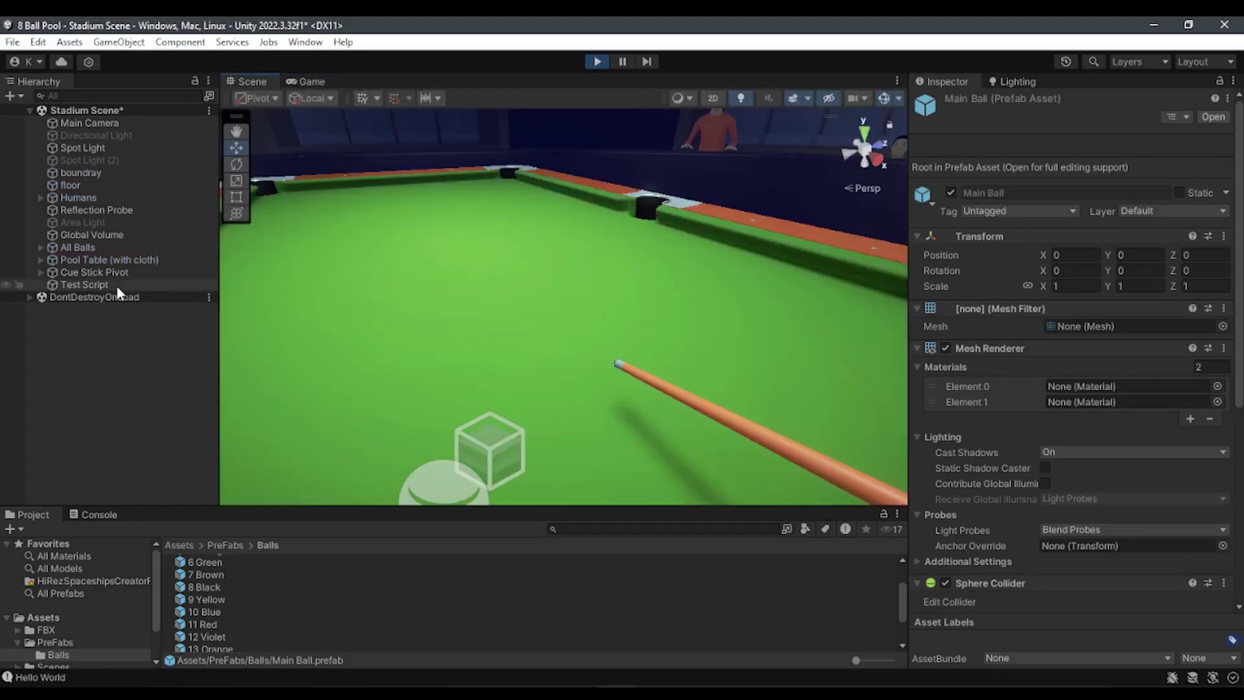
Frame All Balls with F, find them fallen below the table, and stop play mode.
{"action": "left_click", "coordinate": [85, 247]}
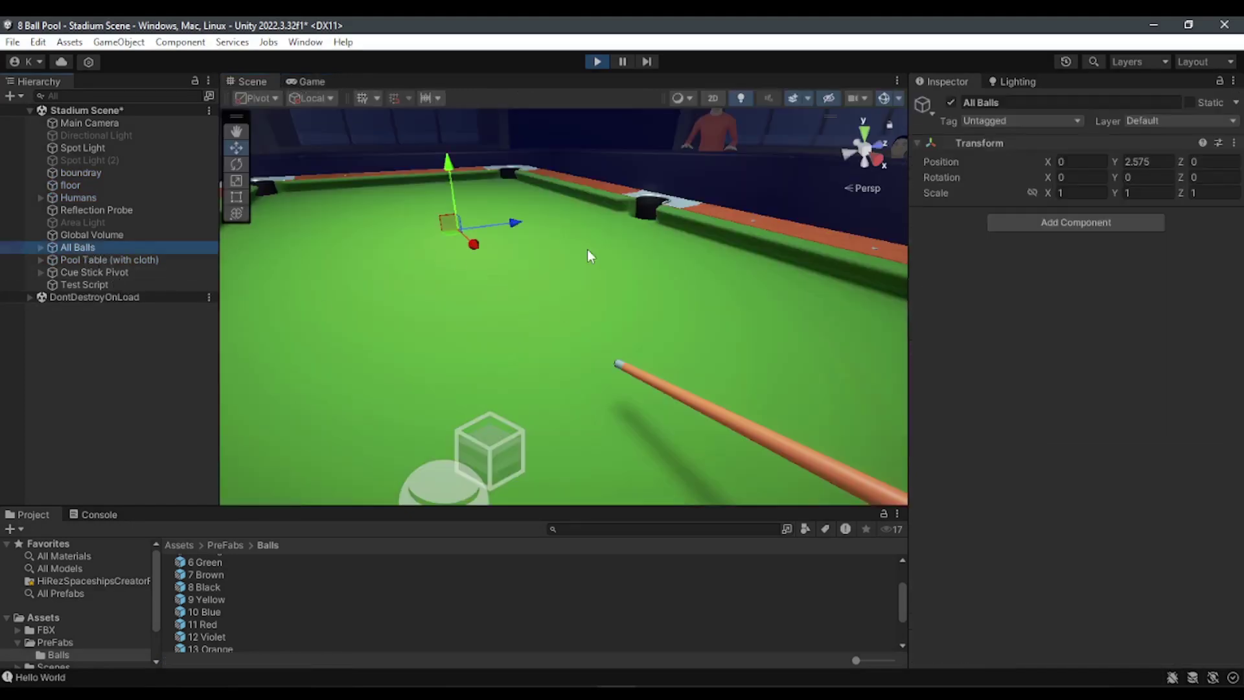
{"action": "key", "text": "f"}
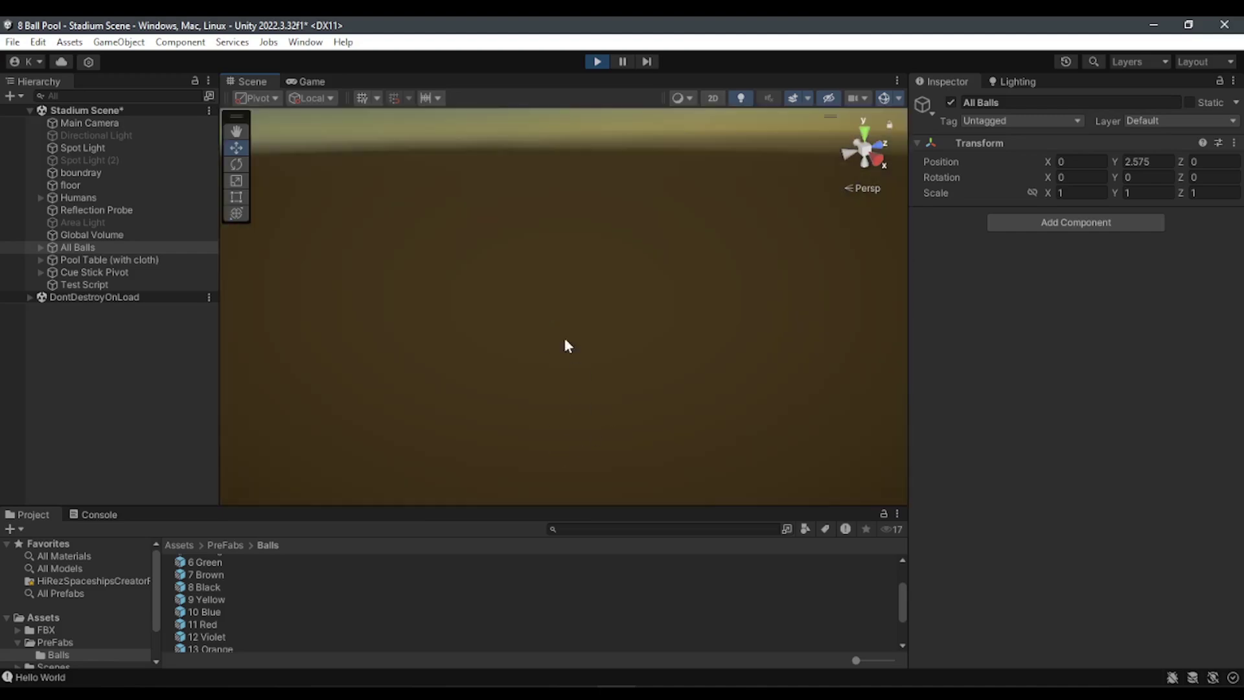
{"action": "right_click_drag", "start_coordinate": [564, 344], "coordinate": [596, 432]}
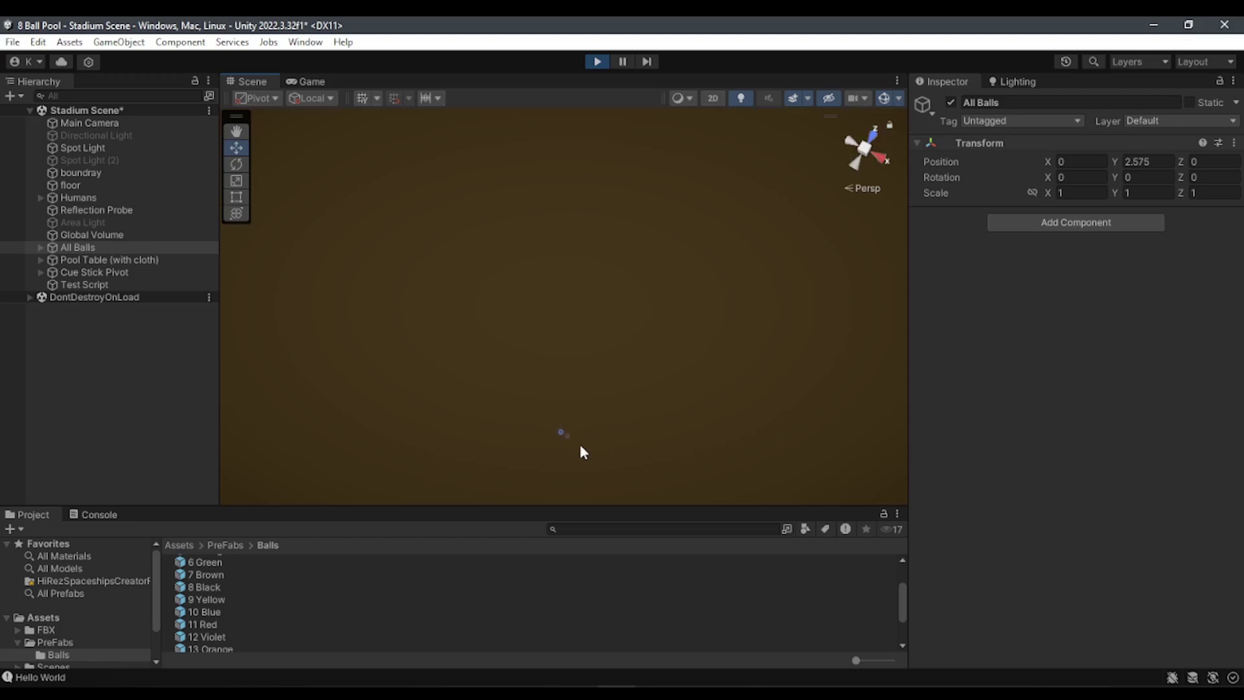
{"action": "mouse_move", "coordinate": [580, 447]}
{"action": "right_mouse_down"}
{"action": "mouse_move", "coordinate": [614, 425]}
{"action": "mouse_move", "coordinate": [623, 435]}
{"action": "mouse_move", "coordinate": [581, 237]}
{"action": "right_mouse_up"}
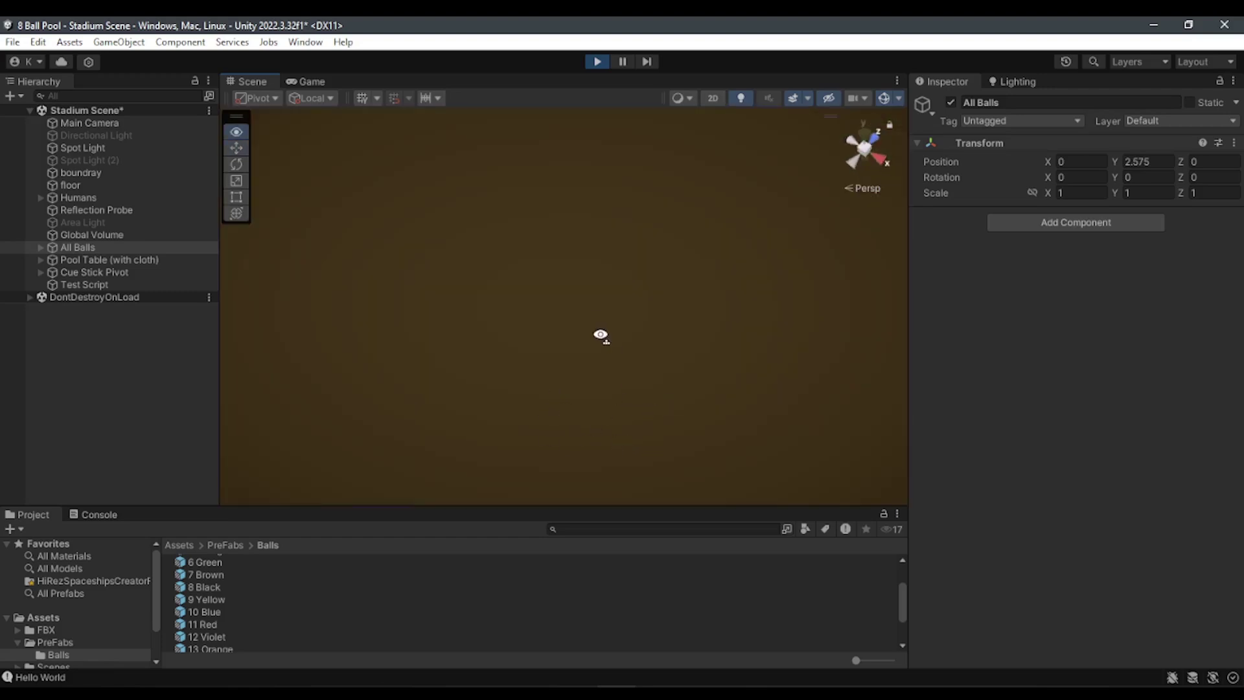
{"action": "left_click", "coordinate": [598, 62]}
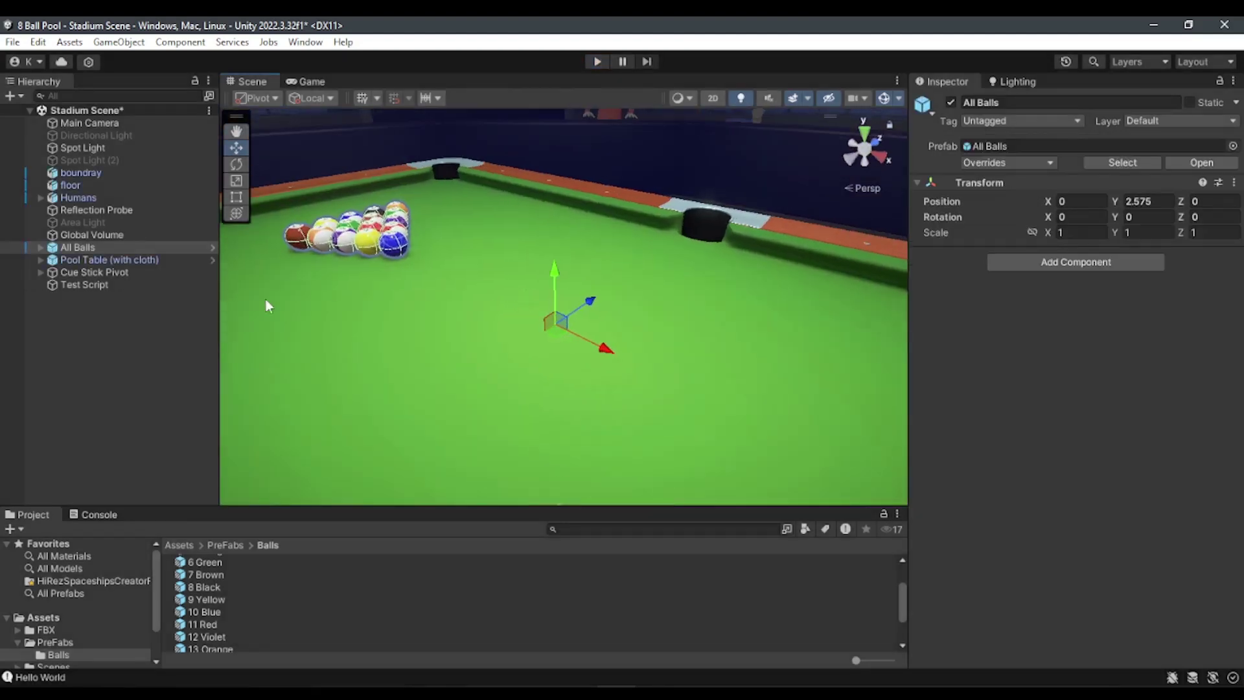
Orbit to a wide view of the table and select the Table Cloth inside Pool Table.
{"action": "mouse_move", "coordinate": [387, 252]}
{"action": "right_mouse_down"}
{"action": "mouse_move", "coordinate": [722, 251]}
{"action": "mouse_move", "coordinate": [477, 234]}
{"action": "right_mouse_up"}
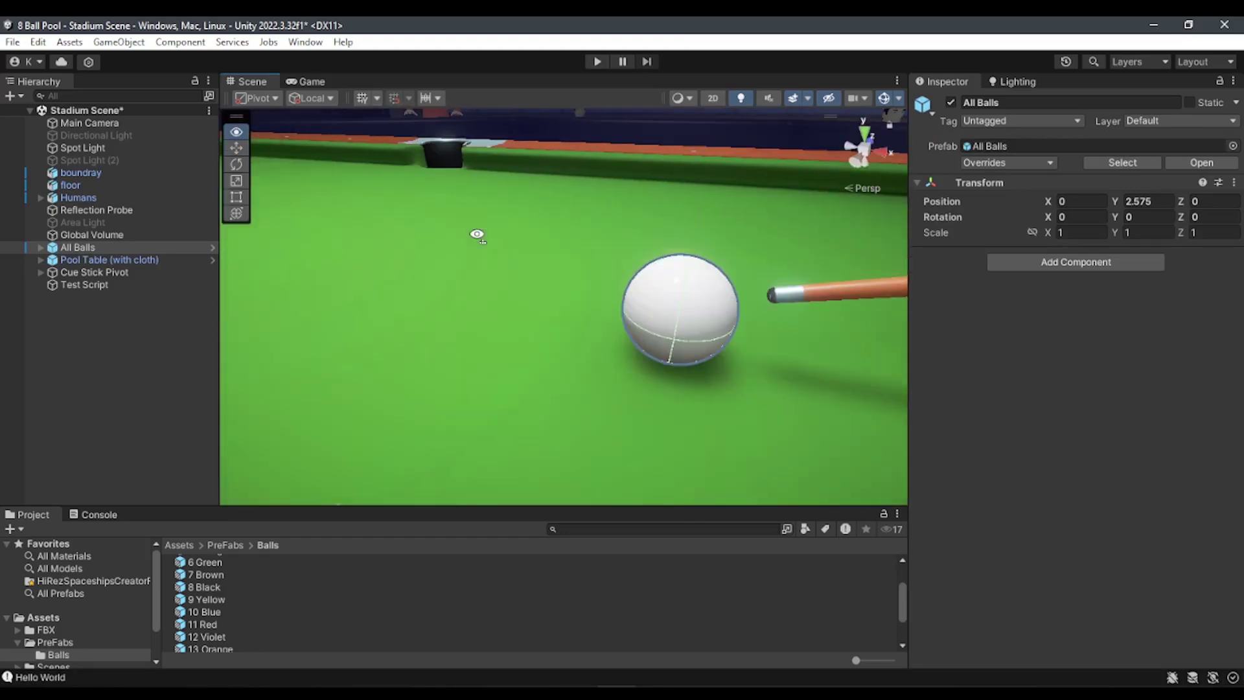
{"action": "mouse_move", "coordinate": [476, 234]}
{"action": "right_mouse_down"}
{"action": "mouse_move", "coordinate": [447, 329]}
{"action": "mouse_move", "coordinate": [500, 285]}
{"action": "right_mouse_up"}
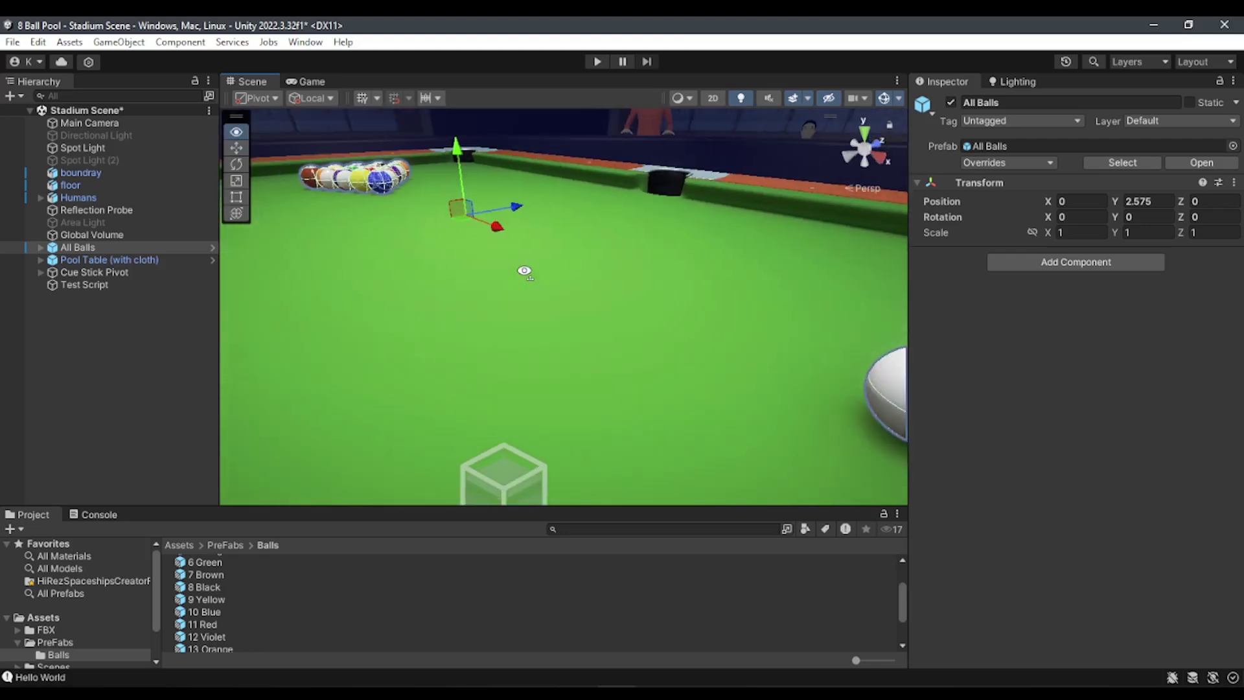
{"action": "left_click_drag", "start_coordinate": [613, 274], "coordinate": [550, 322], "text": "alt"}
{"action": "left_click", "coordinate": [550, 322]}
{"action": "left_click", "coordinate": [550, 323]}
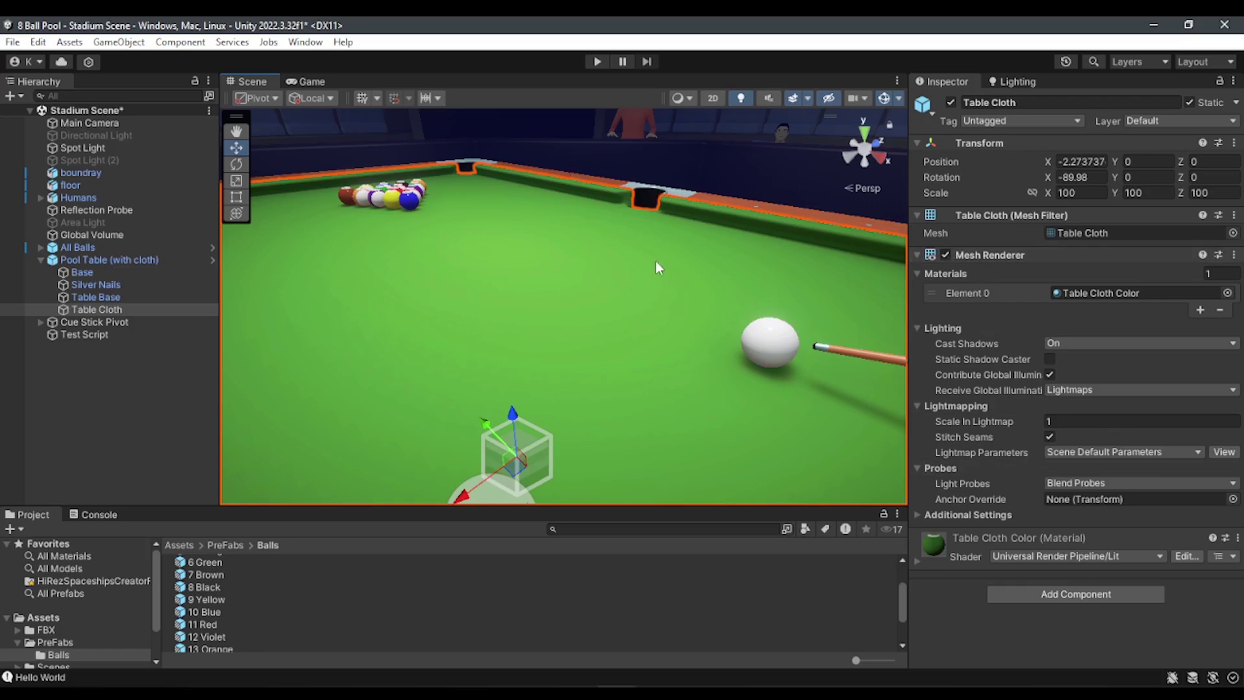
Search 'mesh' in Add Component and attach a Mesh Collider using the Table Cloth mesh.
{"action": "mouse_move", "coordinate": [656, 262]}
{"action": "left_mouse_down", "text": "alt"}
{"action": "mouse_move", "coordinate": [783, 313]}
{"action": "mouse_move", "coordinate": [679, 215]}
{"action": "mouse_move", "coordinate": [616, 268]}
{"action": "left_mouse_up", "text": "alt"}
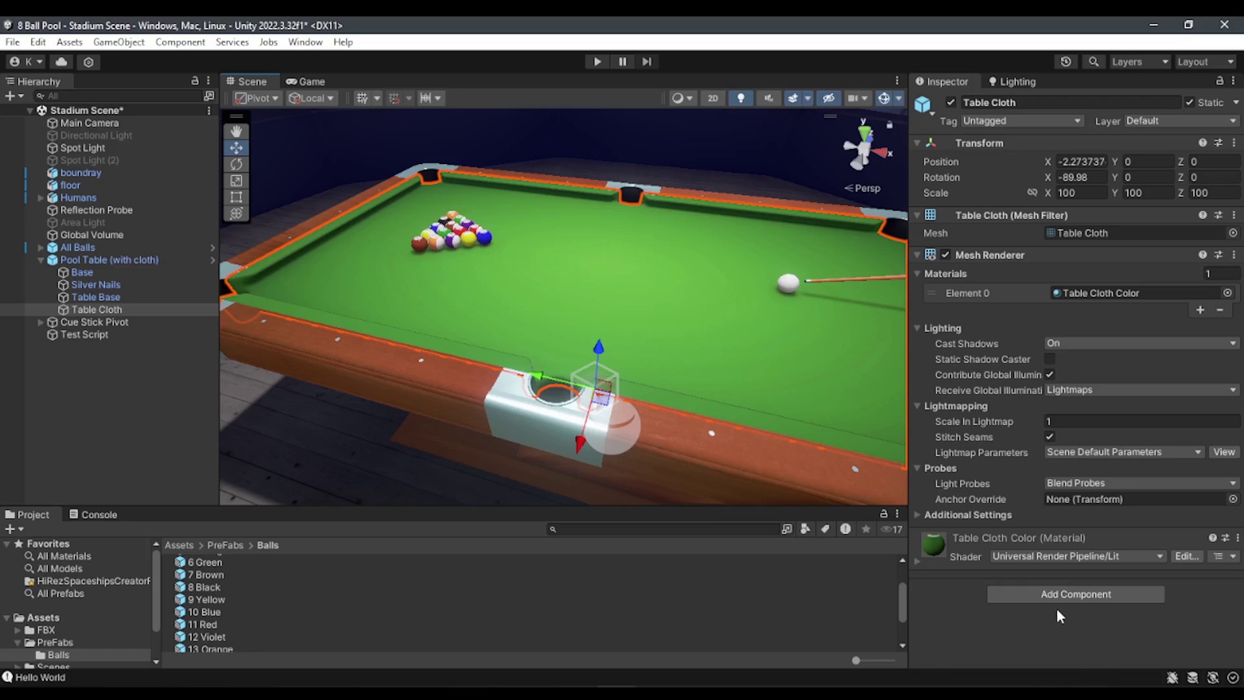
{"action": "left_click", "coordinate": [1068, 595]}
{"action": "type", "text": "mesh"}
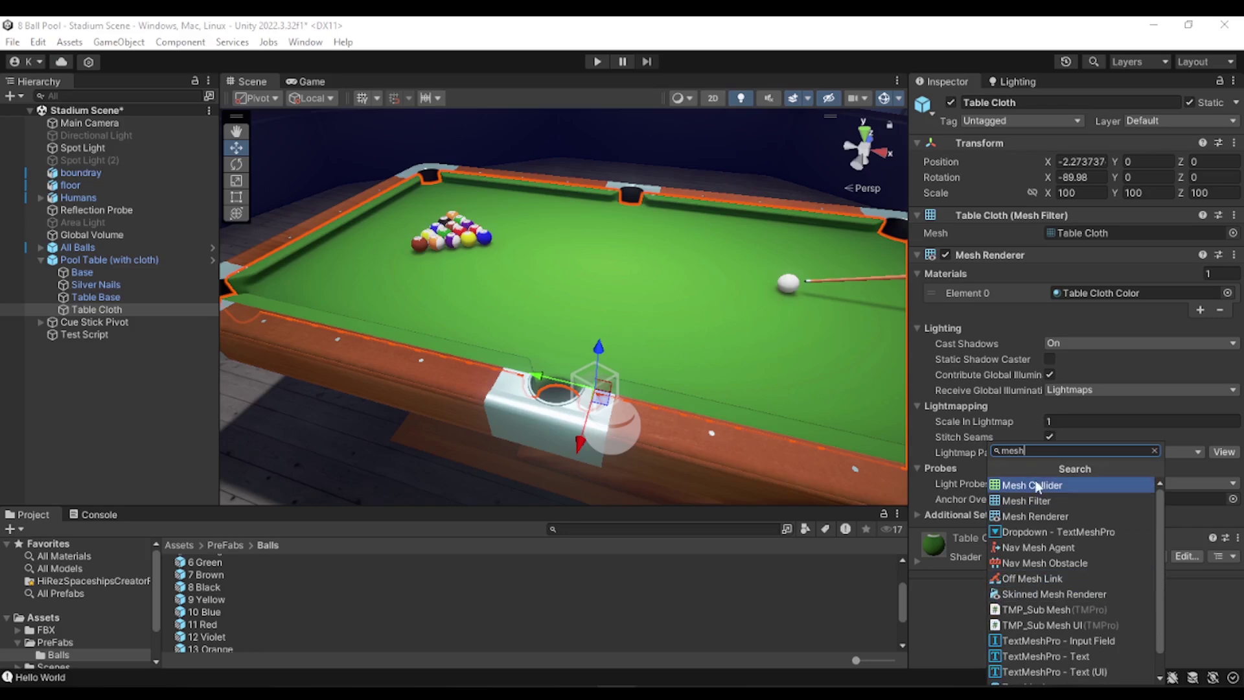
{"action": "left_click", "coordinate": [1037, 487]}
{"action": "scroll", "coordinate": [1066, 533], "scroll_direction": "down", "scroll_amount": 3}
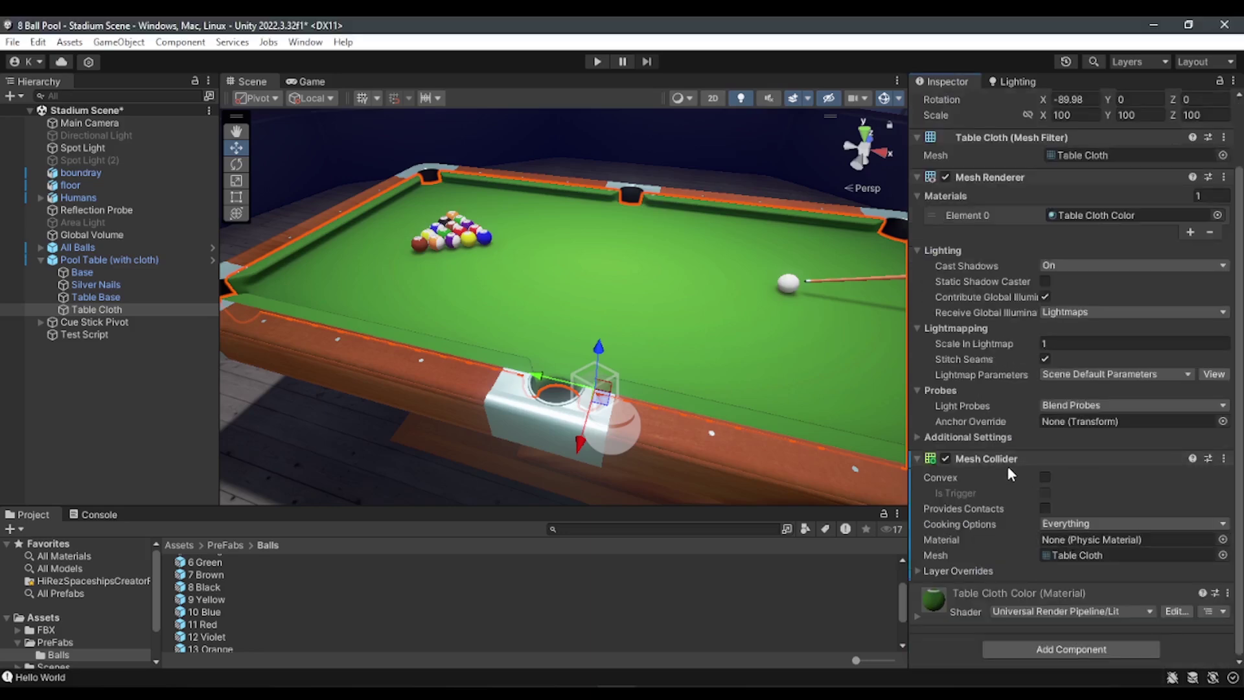
{"action": "mouse_move", "coordinate": [612, 294]}
{"action": "right_mouse_down"}
{"action": "mouse_move", "coordinate": [1065, 329]}
{"action": "mouse_move", "coordinate": [1028, 300]}
{"action": "right_mouse_up"}
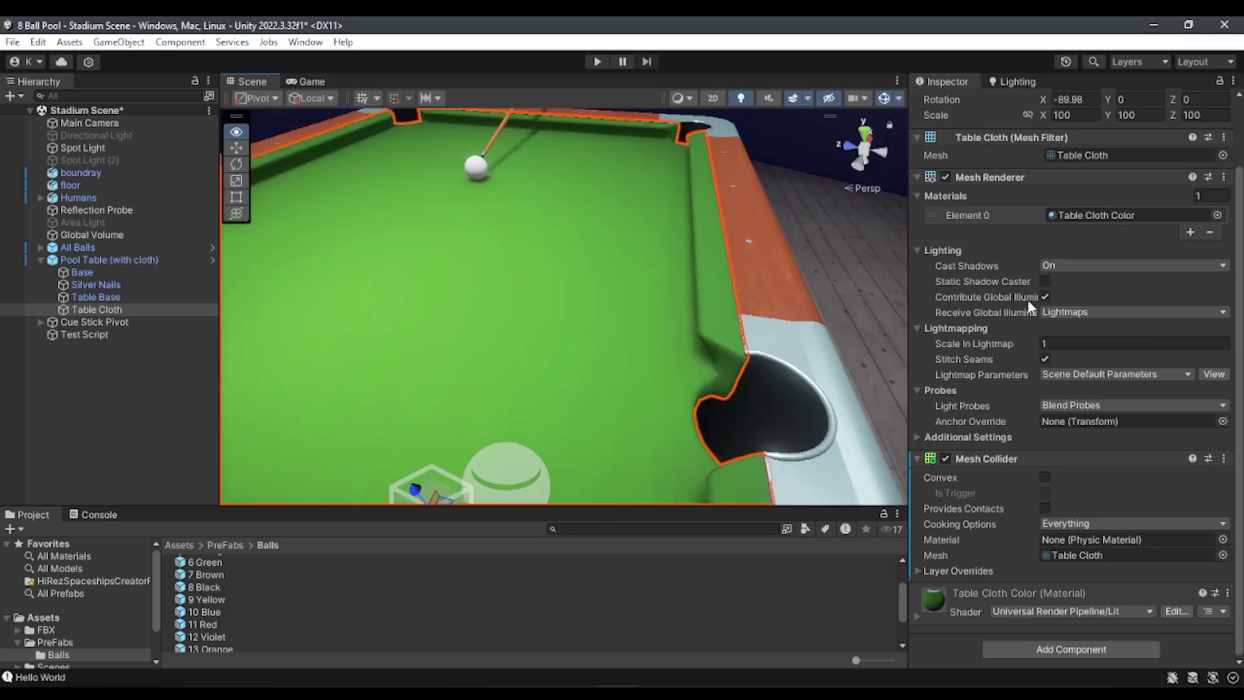
{"action": "scroll", "coordinate": [1086, 209], "scroll_direction": "up", "scroll_amount": 3}
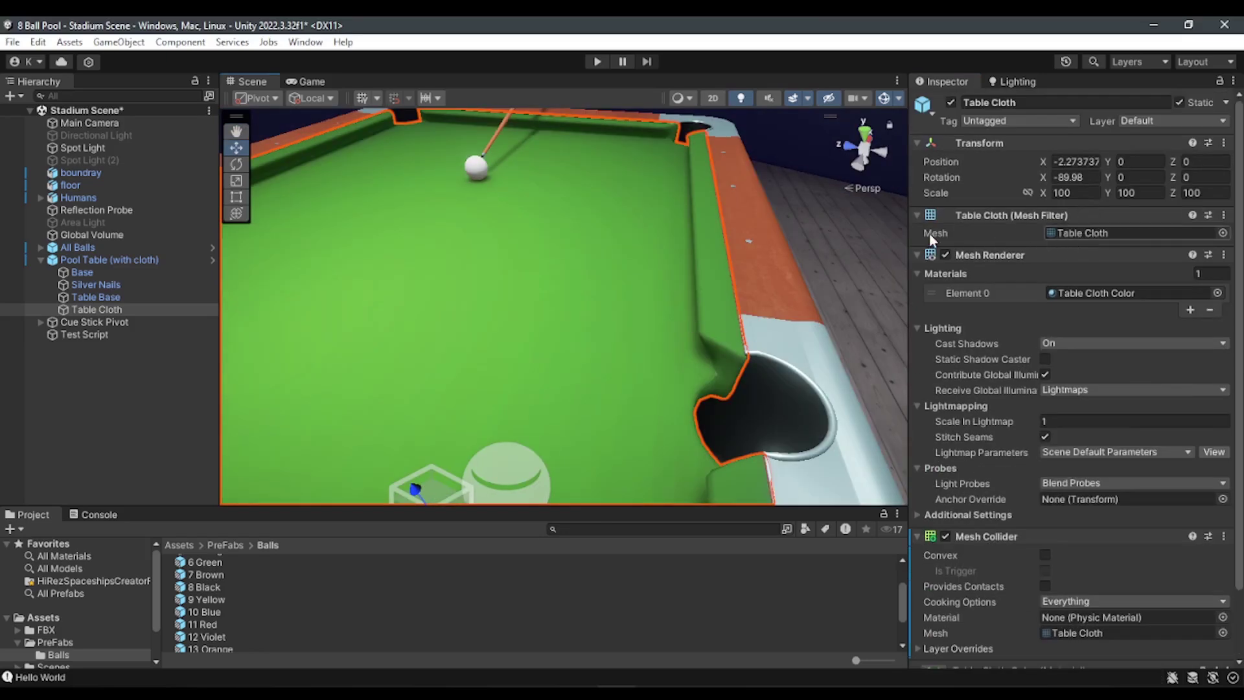
Turn off the Table Cloth's Mesh Renderer and inspect the collider wireframe near the racked balls.
{"action": "left_click", "coordinate": [945, 255]}
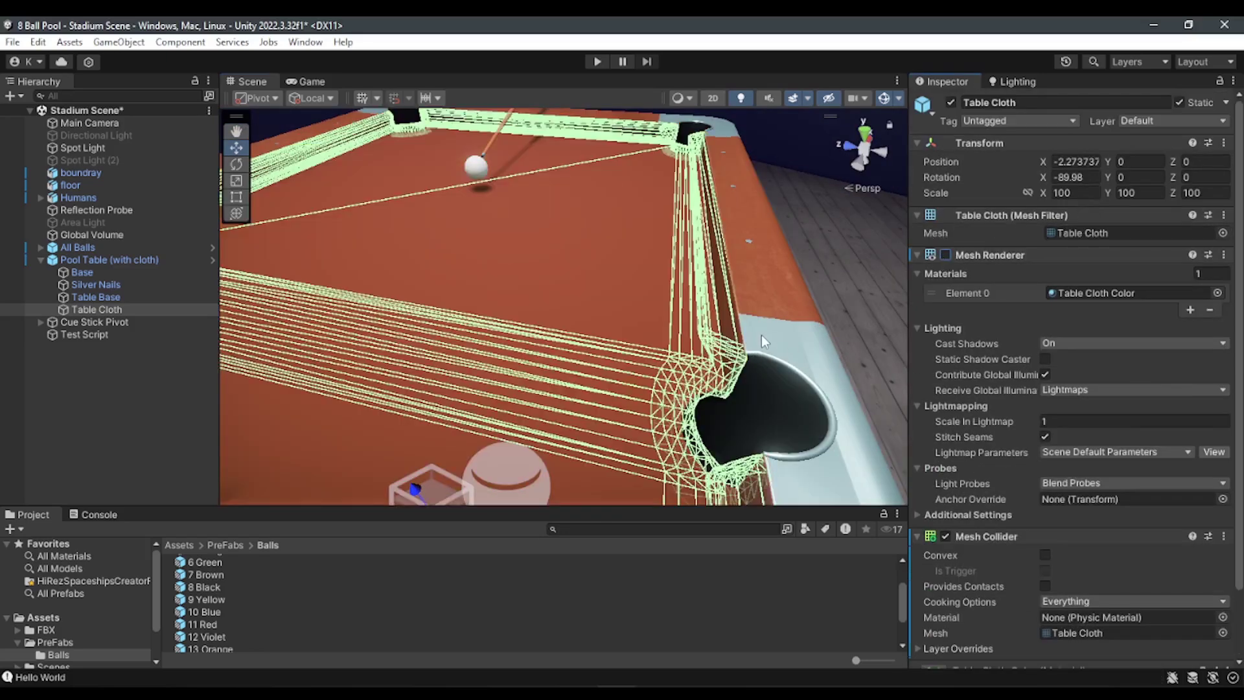
{"action": "mouse_move", "coordinate": [760, 334]}
{"action": "right_mouse_down"}
{"action": "mouse_move", "coordinate": [350, 360]}
{"action": "mouse_move", "coordinate": [112, 393]}
{"action": "mouse_move", "coordinate": [733, 308]}
{"action": "mouse_move", "coordinate": [754, 280]}
{"action": "right_mouse_up"}
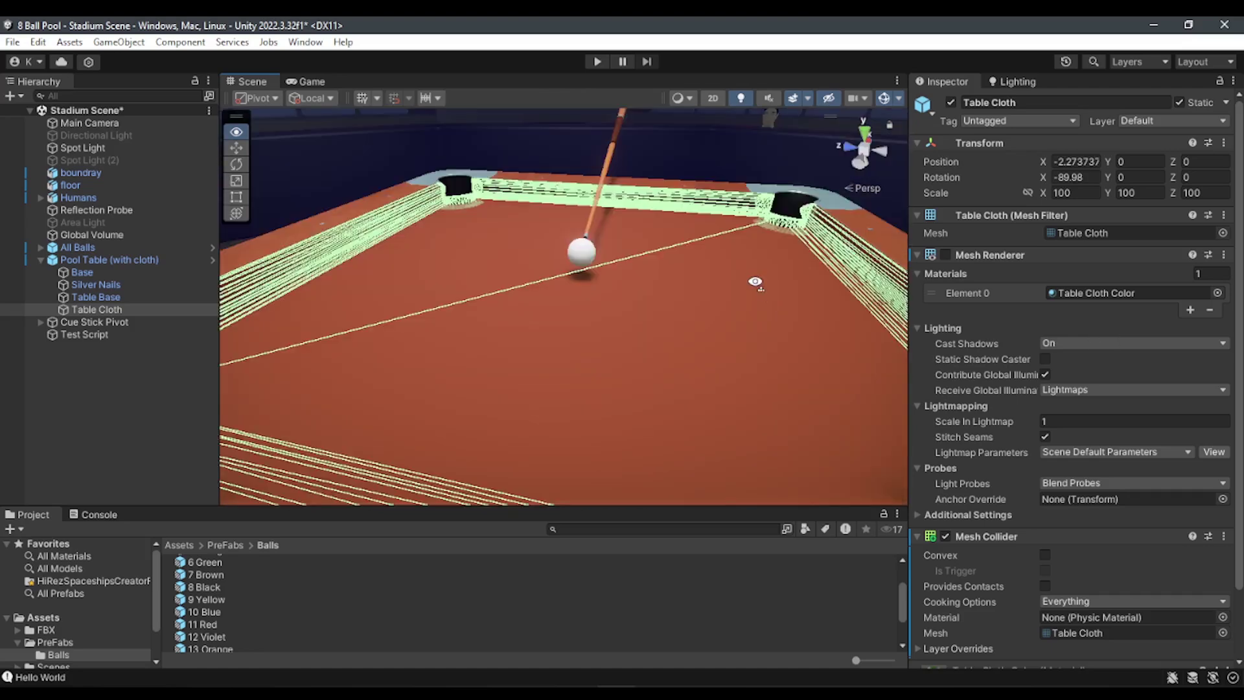
{"action": "left_click", "coordinate": [687, 223]}
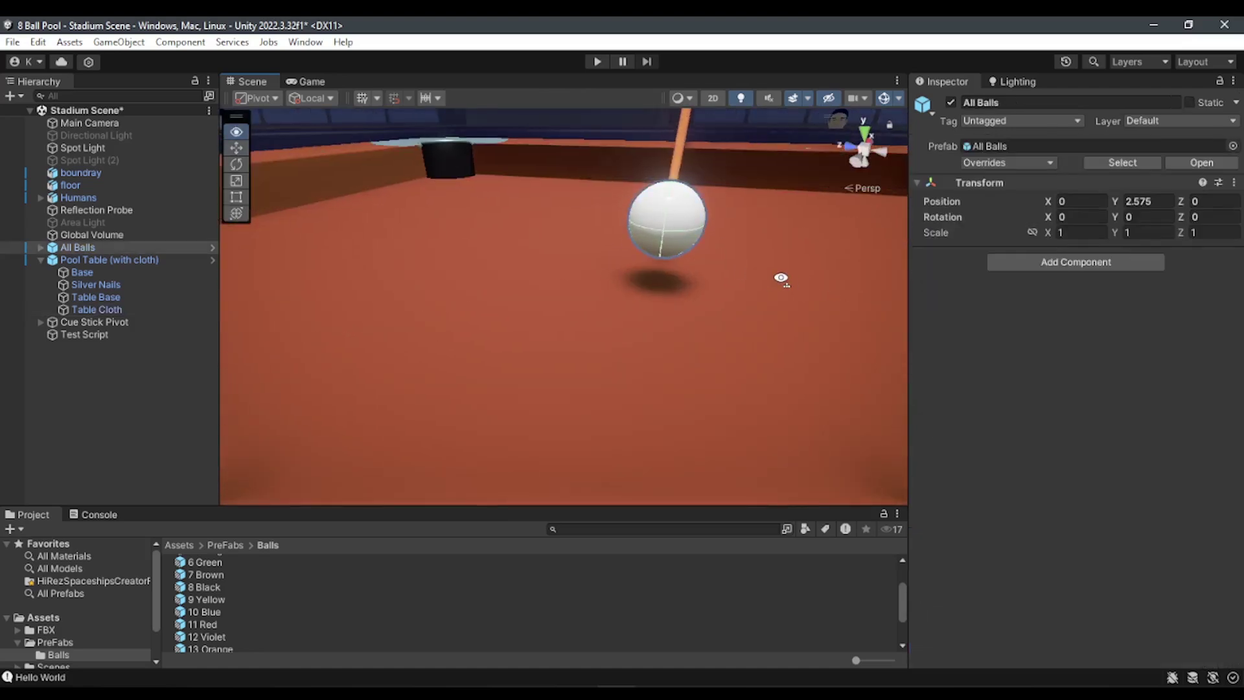
{"action": "mouse_move", "coordinate": [763, 273]}
{"action": "right_mouse_down"}
{"action": "mouse_move", "coordinate": [565, 267]}
{"action": "mouse_move", "coordinate": [524, 298]}
{"action": "right_mouse_up"}
{"action": "right_click_drag", "start_coordinate": [339, 278], "coordinate": [180, 330]}
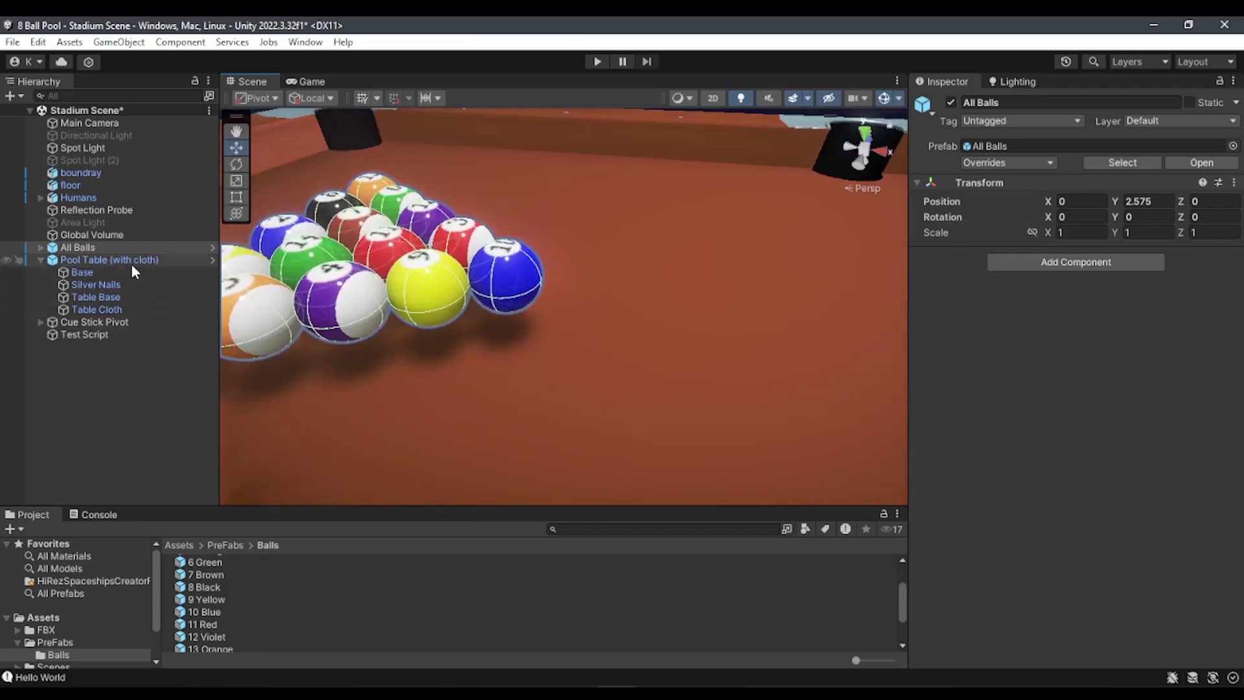
Re-enable the Table Cloth's Mesh Renderer and start the scene in Play mode.
{"action": "left_click", "coordinate": [104, 311]}
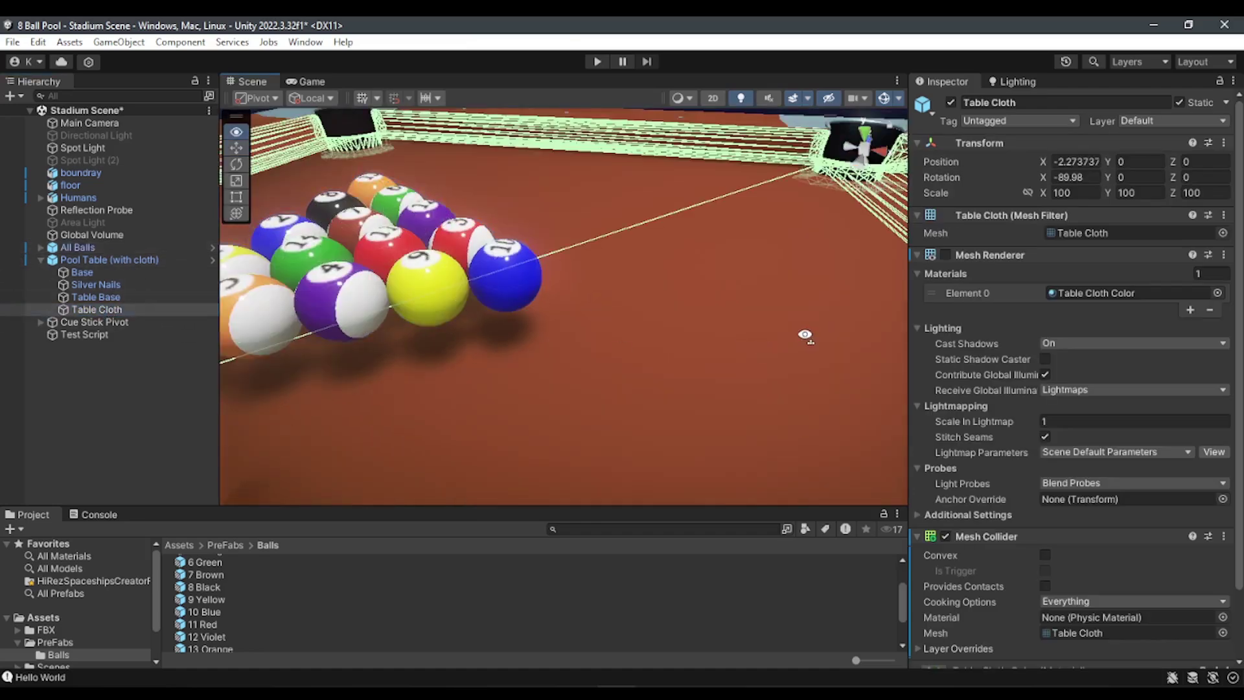
{"action": "right_click_drag", "start_coordinate": [805, 335], "coordinate": [128, 301]}
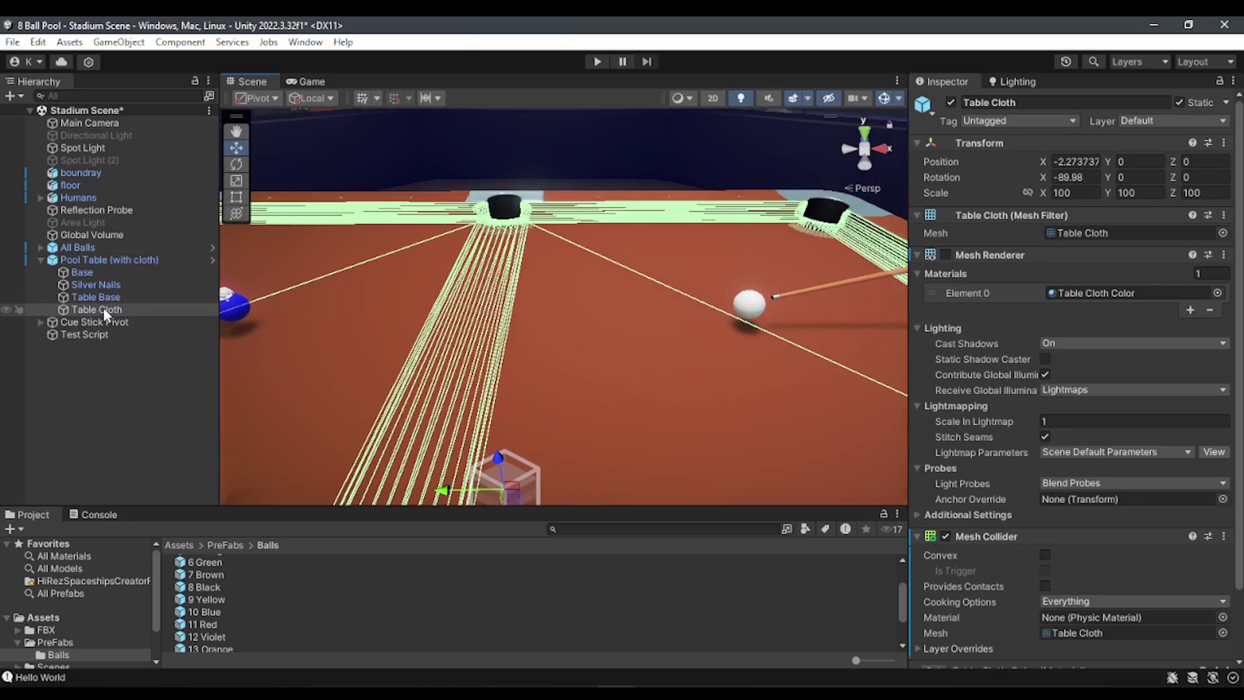
{"action": "right_click_drag", "start_coordinate": [754, 342], "coordinate": [759, 347]}
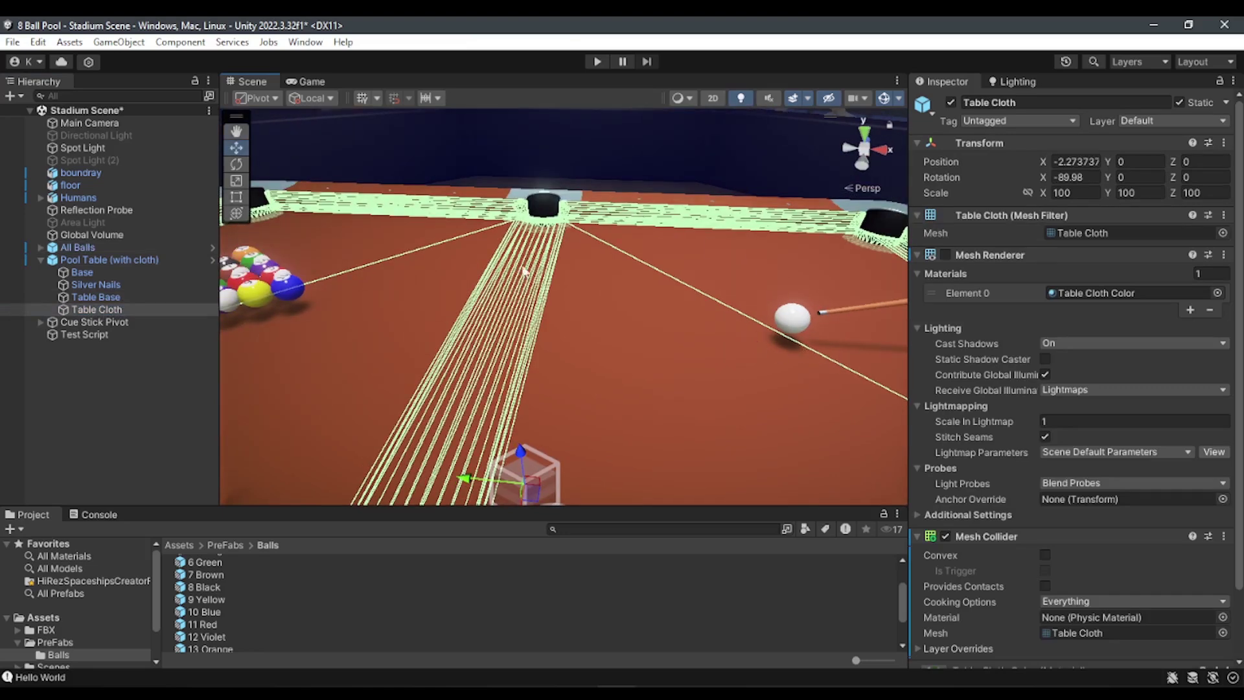
{"action": "right_click_drag", "start_coordinate": [525, 270], "coordinate": [894, 266]}
{"action": "left_click", "coordinate": [945, 255]}
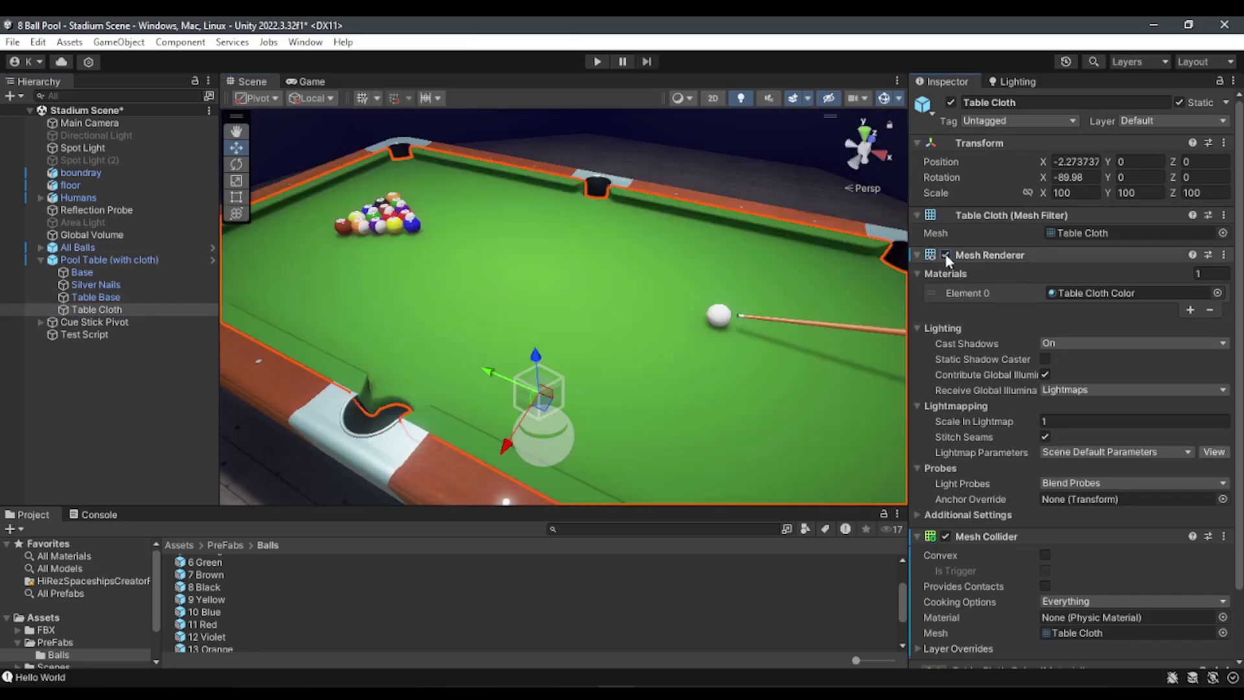
{"action": "left_click", "coordinate": [597, 61]}
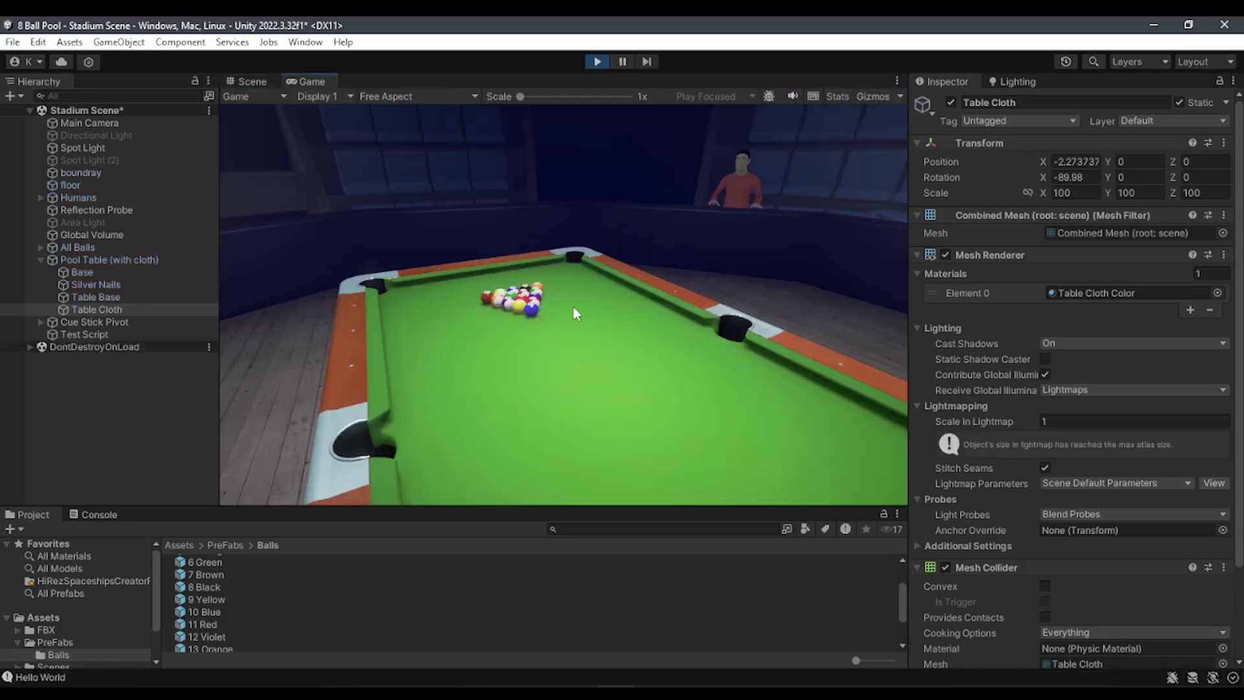
Return to the Scene view and select the White cue ball.
{"action": "left_click", "coordinate": [251, 81]}
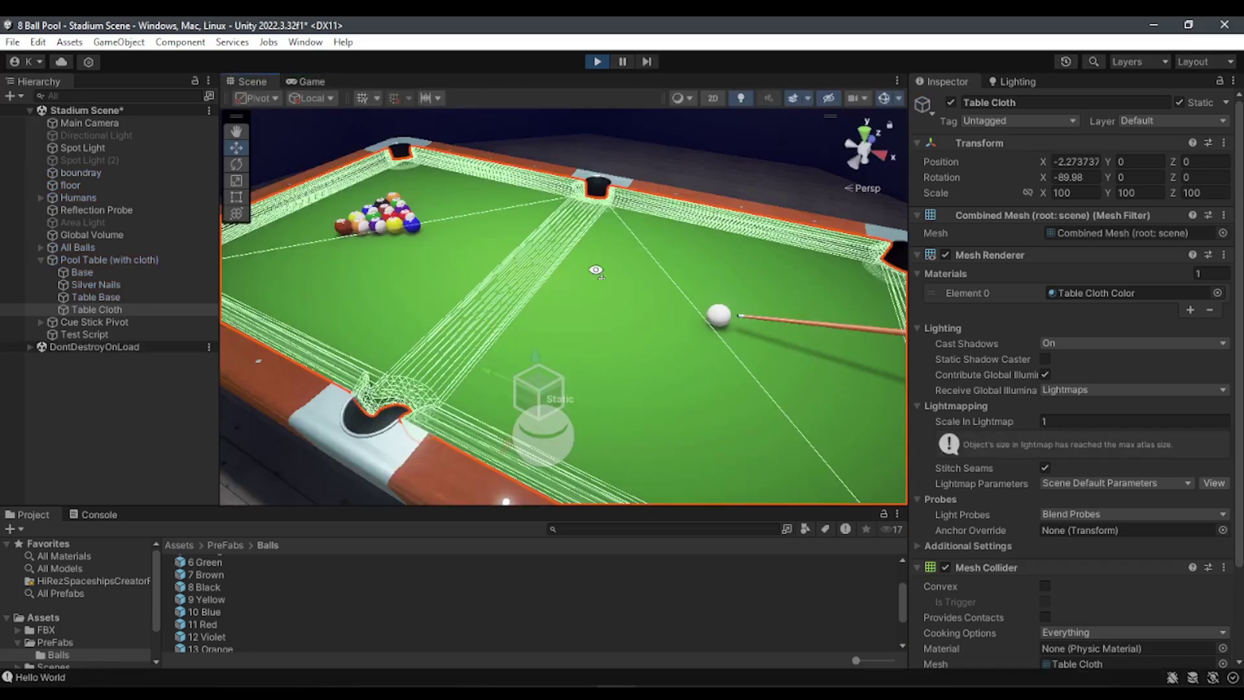
{"action": "right_click_drag", "start_coordinate": [597, 272], "coordinate": [622, 254]}
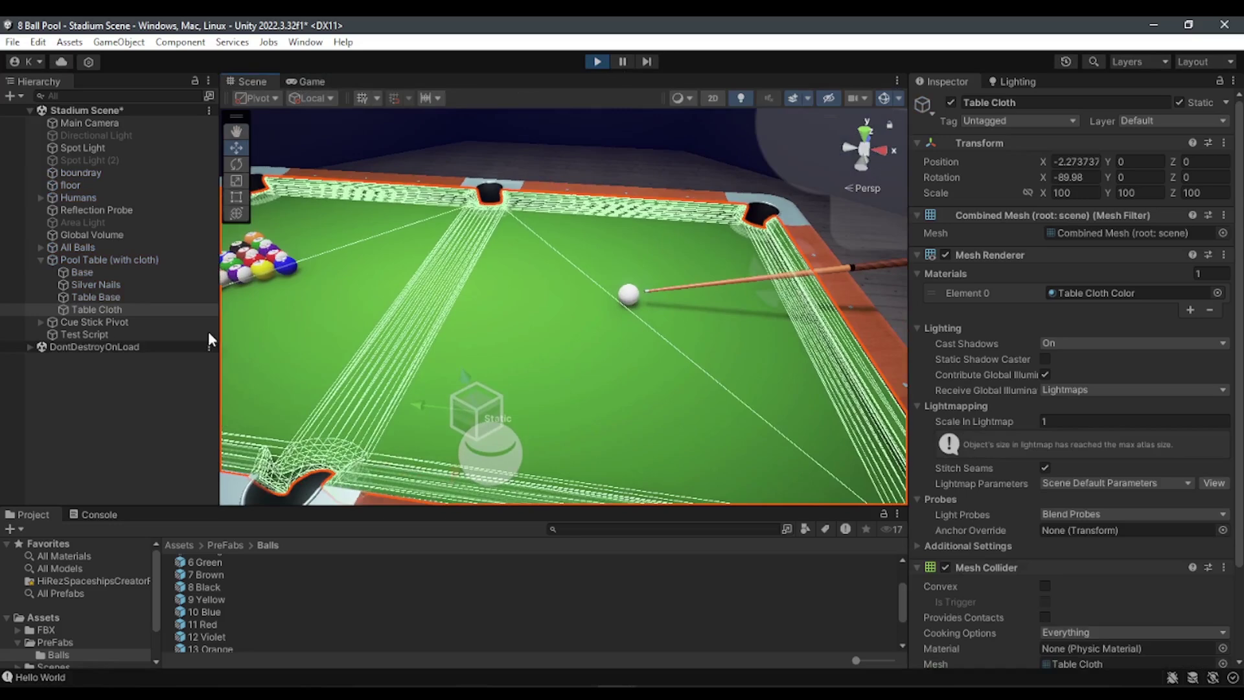
{"action": "left_click", "coordinate": [515, 370]}
{"action": "mouse_move", "coordinate": [515, 370]}
{"action": "right_mouse_down"}
{"action": "mouse_move", "coordinate": [561, 255]}
{"action": "mouse_move", "coordinate": [527, 250]}
{"action": "mouse_move", "coordinate": [527, 272]}
{"action": "right_mouse_up"}
{"action": "left_click", "coordinate": [527, 272]}
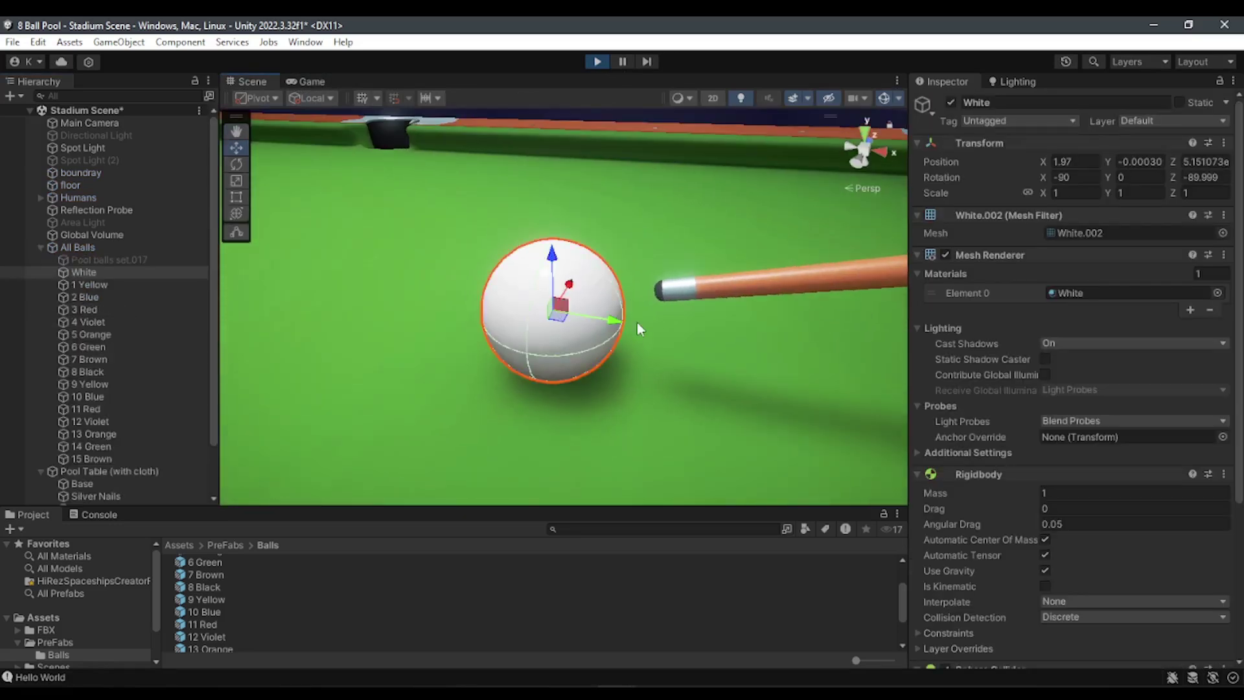
{"action": "right_click_drag", "start_coordinate": [637, 322], "coordinate": [597, 304]}
{"action": "scroll", "coordinate": [597, 304], "scroll_direction": "down", "scroll_amount": 3}
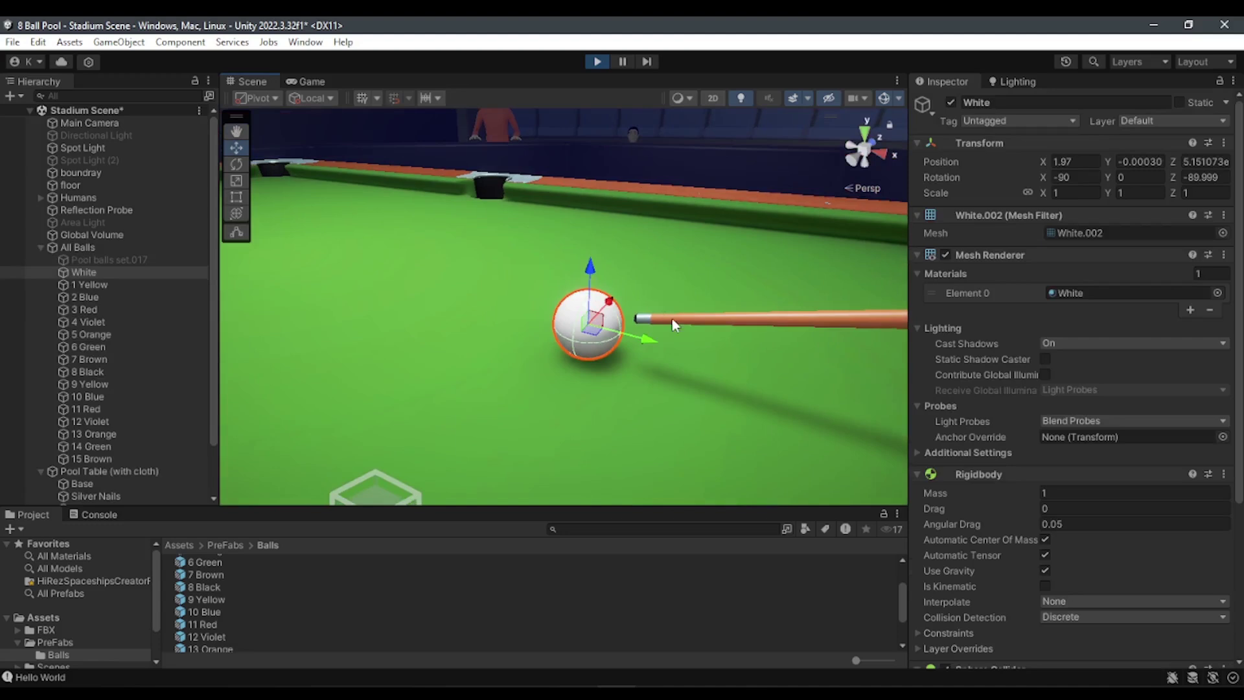
{"action": "right_click_drag", "start_coordinate": [671, 318], "coordinate": [653, 325]}
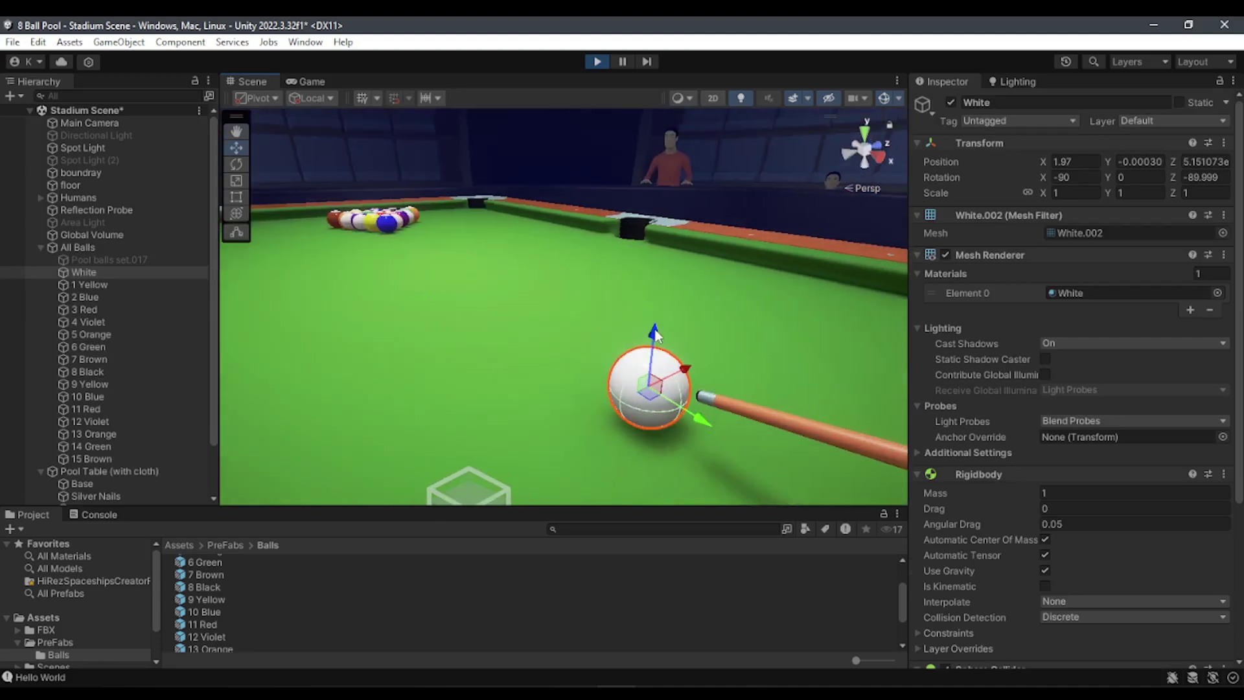
Lift the White cue ball above the table, watch it fall, then exit Play mode.
{"action": "left_click_drag", "start_coordinate": [654, 333], "coordinate": [736, 319]}
{"action": "scroll", "coordinate": [662, 404], "scroll_direction": "down", "scroll_amount": 2}
{"action": "scroll", "coordinate": [662, 404], "scroll_direction": "down", "scroll_amount": 2}
{"action": "scroll", "coordinate": [662, 405], "scroll_direction": "down", "scroll_amount": 3}
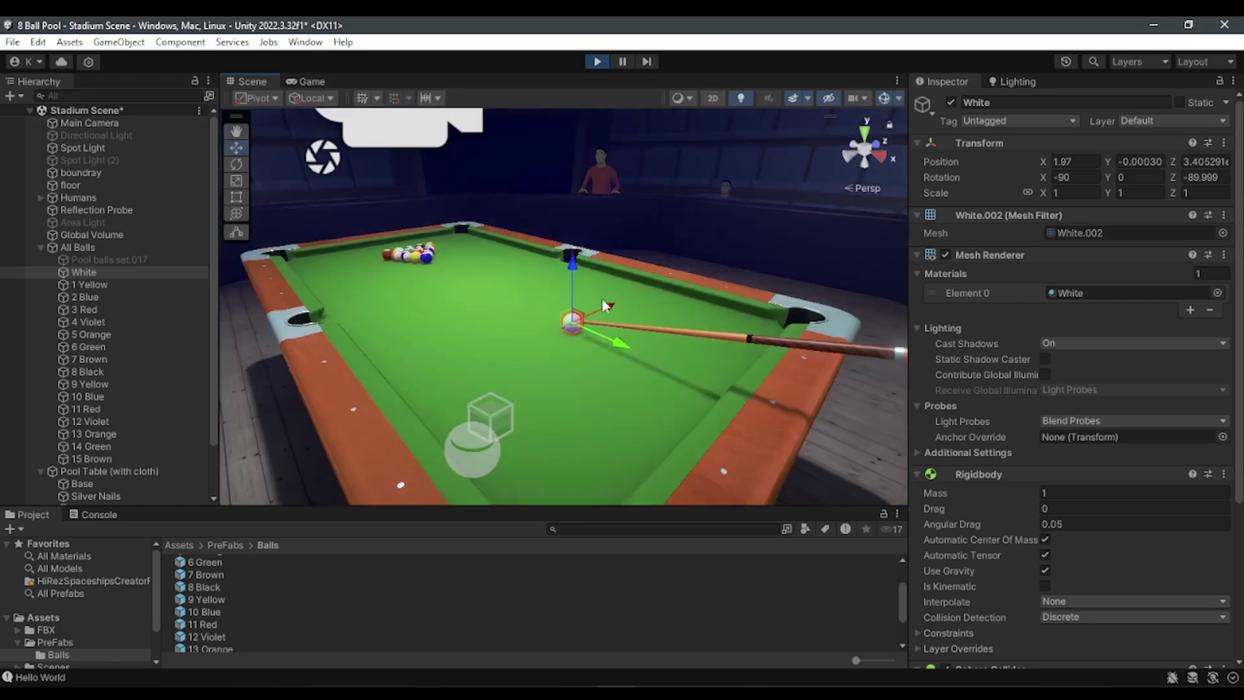
{"action": "scroll", "coordinate": [582, 318], "scroll_direction": "down", "scroll_amount": 3}
{"action": "scroll", "coordinate": [589, 268], "scroll_direction": "down", "scroll_amount": 2}
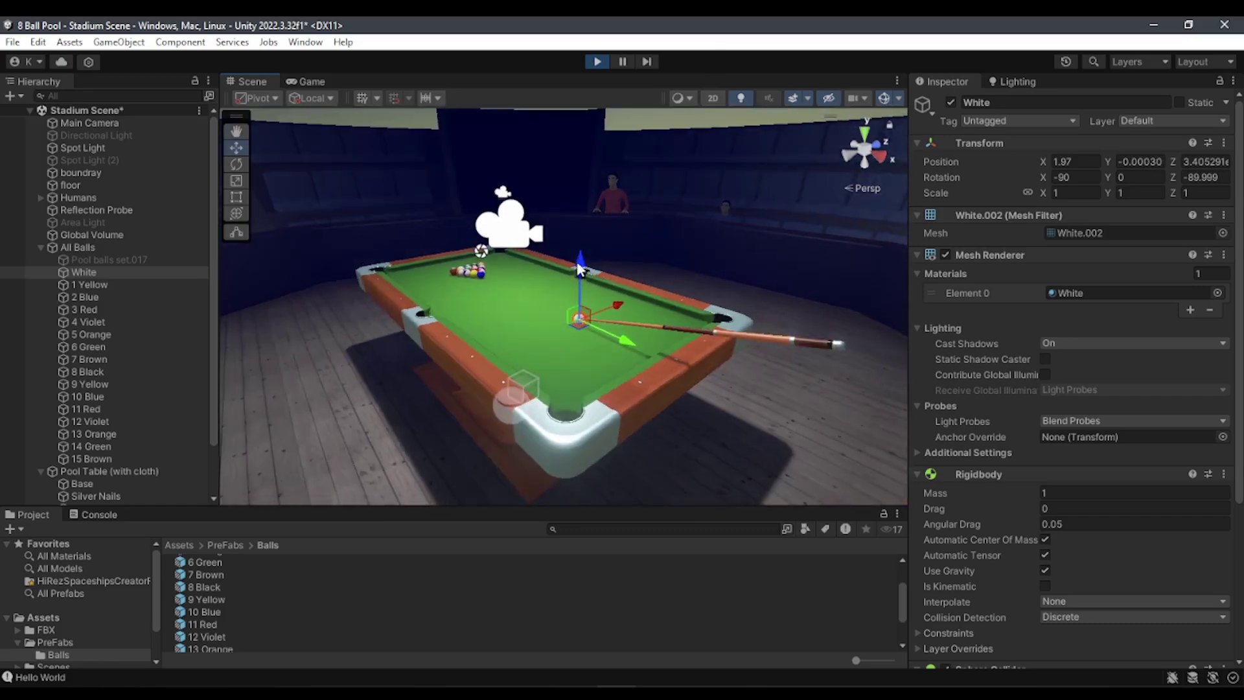
{"action": "left_click_drag", "start_coordinate": [581, 334], "coordinate": [558, 333], "text": "alt"}
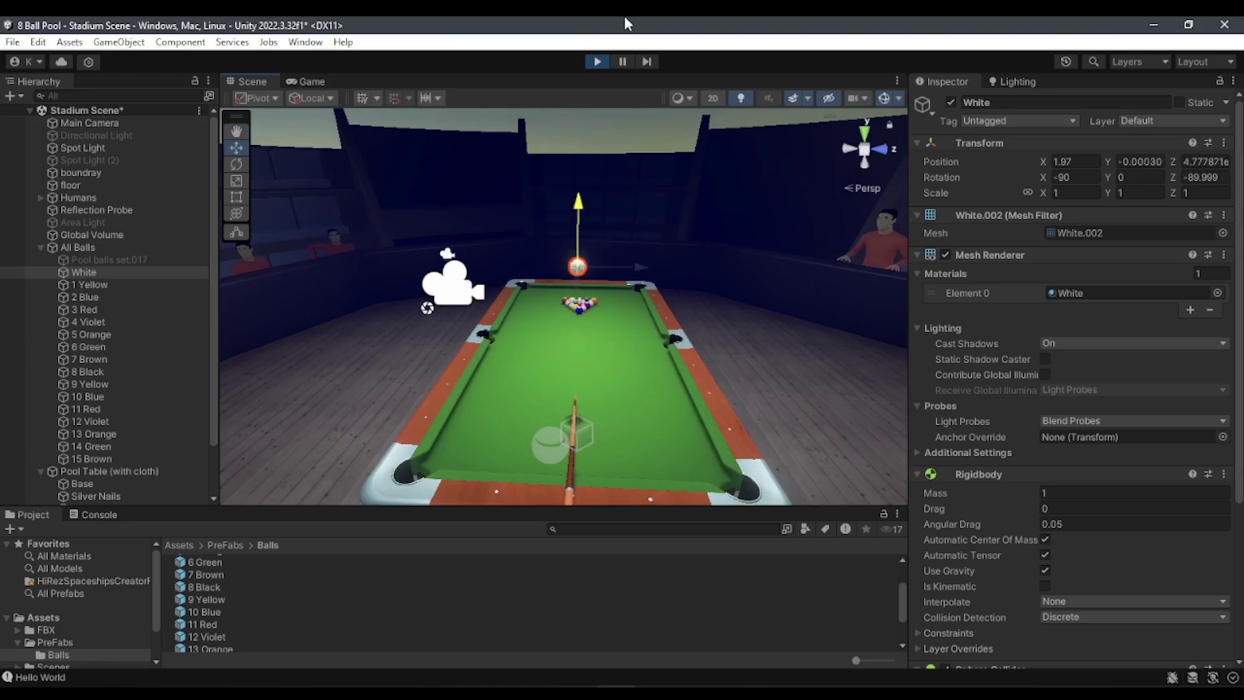
{"action": "mouse_move", "coordinate": [530, 342]}
{"action": "left_mouse_down", "text": "alt"}
{"action": "mouse_move", "coordinate": [491, 374]}
{"action": "mouse_move", "coordinate": [626, 326]}
{"action": "mouse_move", "coordinate": [595, 438]}
{"action": "left_mouse_up", "text": "alt"}
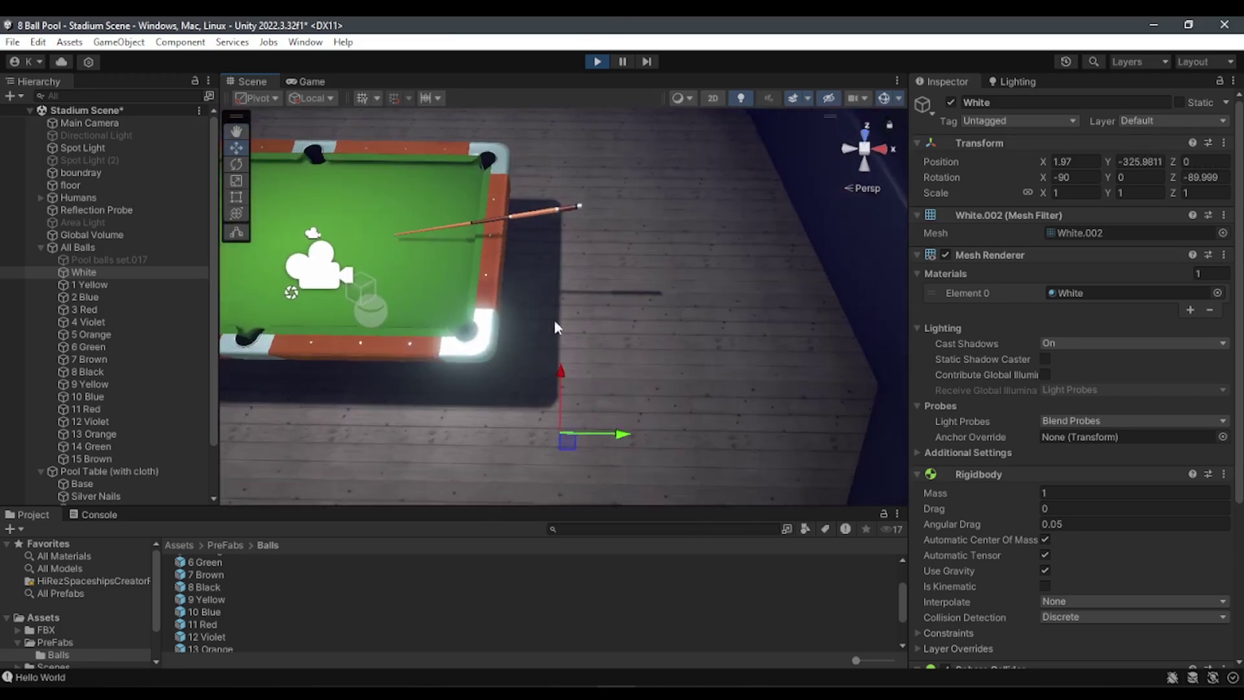
{"action": "mouse_move", "coordinate": [553, 320]}
{"action": "left_mouse_down", "text": "alt"}
{"action": "mouse_move", "coordinate": [511, 337]}
{"action": "mouse_move", "coordinate": [430, 308]}
{"action": "mouse_move", "coordinate": [579, 338]}
{"action": "left_mouse_up", "text": "alt"}
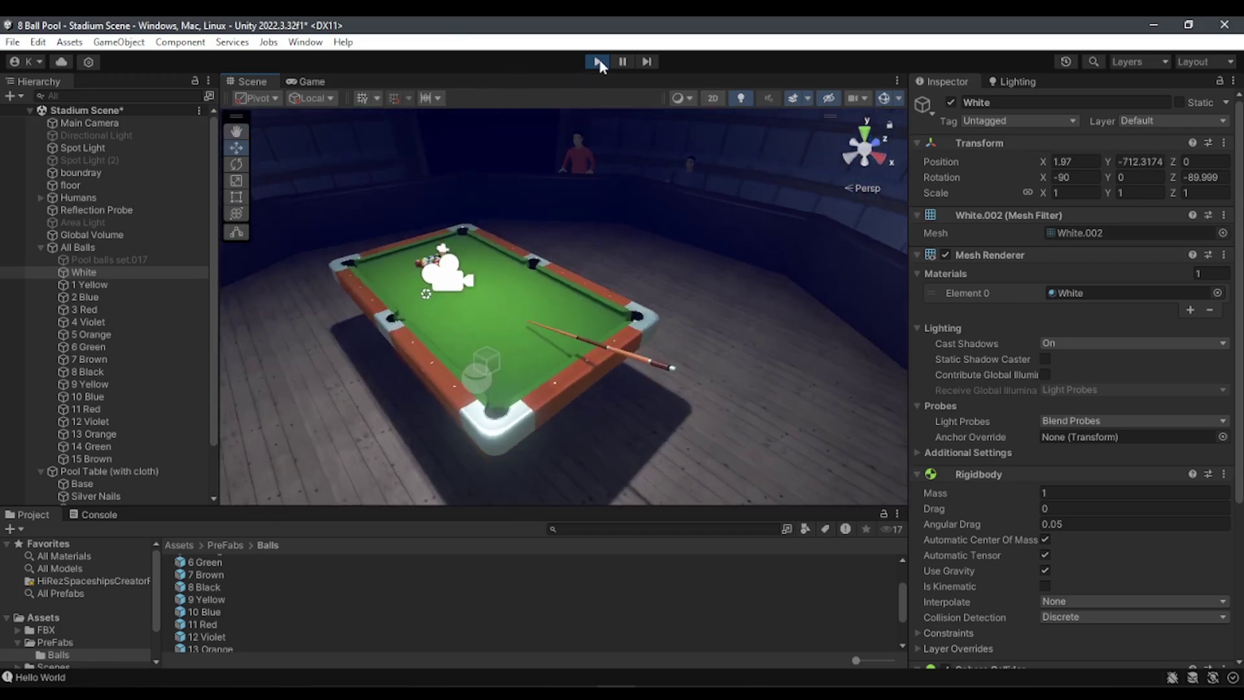
{"action": "left_click", "coordinate": [598, 62]}
{"action": "left_click_drag", "start_coordinate": [643, 343], "coordinate": [138, 239], "text": "alt"}
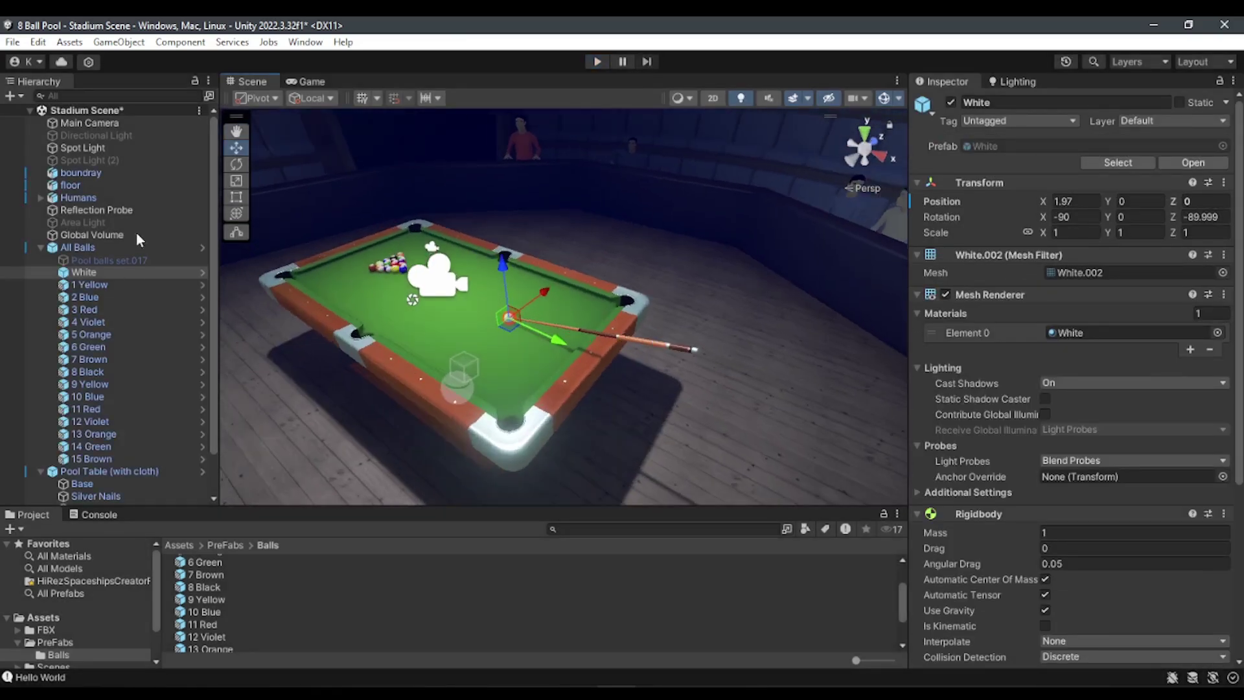
Collapse All Balls in the Hierarchy, clear the selection, and orbit over the racked balls.
{"action": "left_click", "coordinate": [33, 246]}
{"action": "left_click", "coordinate": [40, 247]}
{"action": "left_click", "coordinate": [364, 392]}
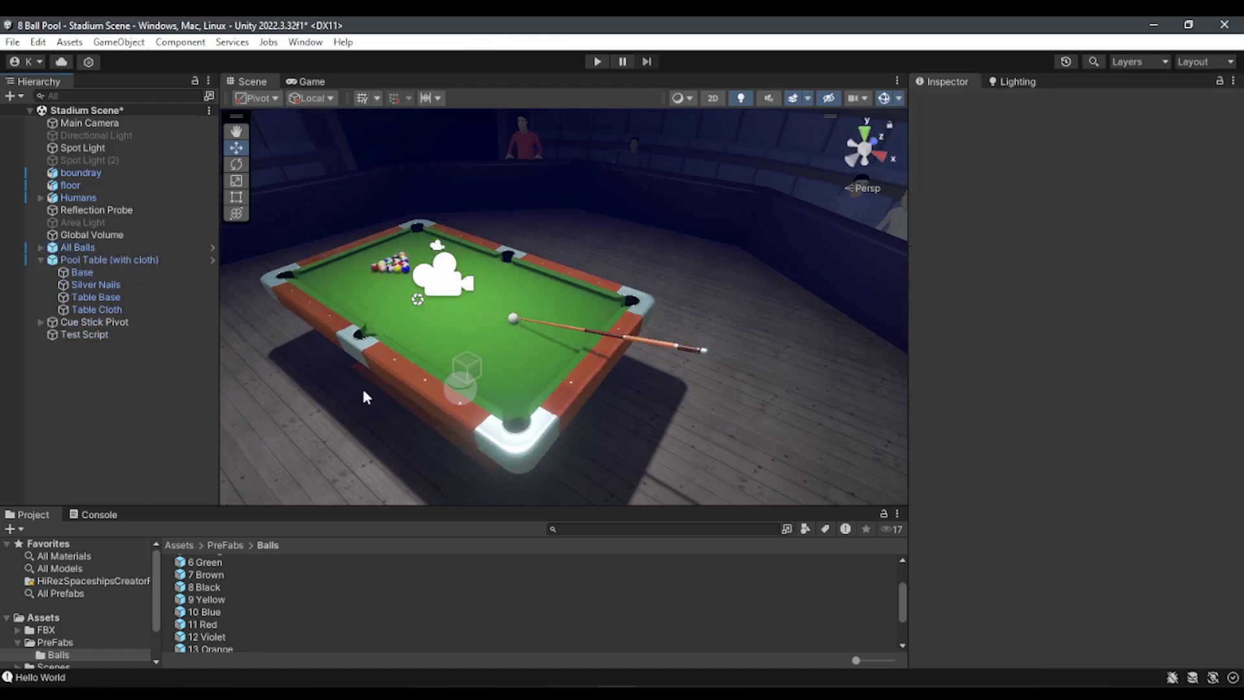
{"action": "scroll", "coordinate": [364, 396], "scroll_direction": "up", "scroll_amount": 5}
{"action": "mouse_move", "coordinate": [364, 396]}
{"action": "left_mouse_down", "text": "alt"}
{"action": "mouse_move", "coordinate": [512, 275]}
{"action": "mouse_move", "coordinate": [596, 383]}
{"action": "mouse_move", "coordinate": [491, 293]}
{"action": "left_mouse_up", "text": "alt"}
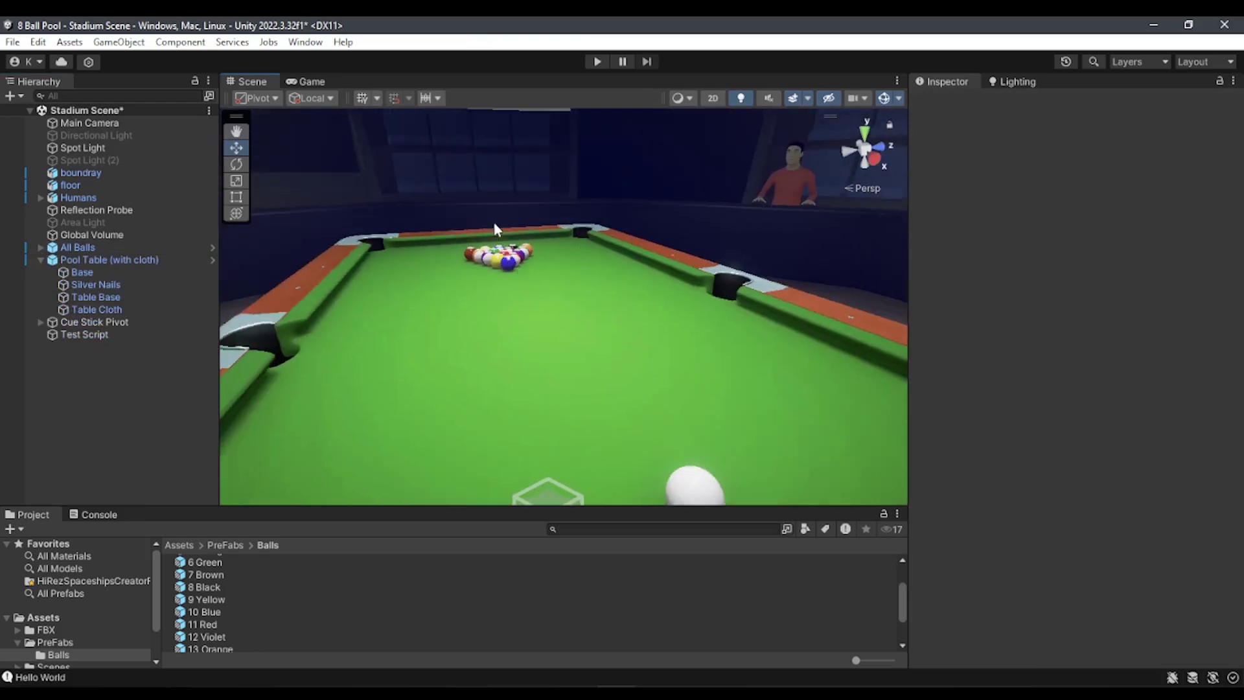
{"action": "left_click_drag", "start_coordinate": [494, 224], "coordinate": [871, 376], "text": "alt"}
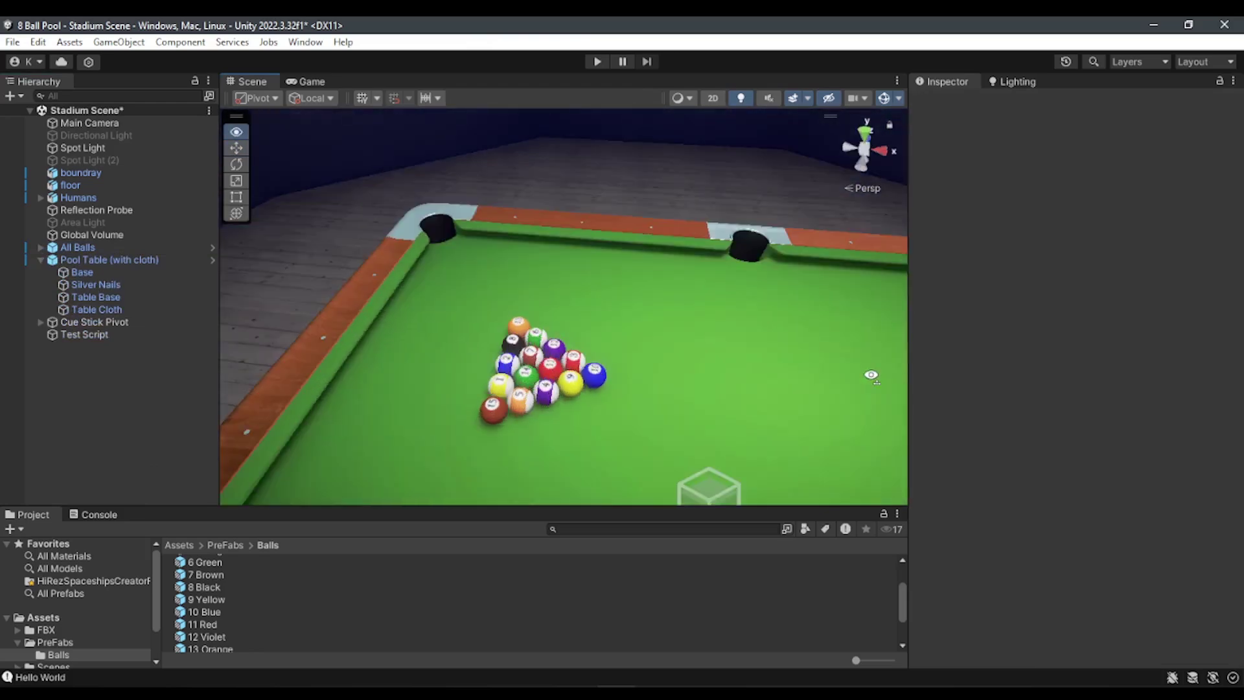